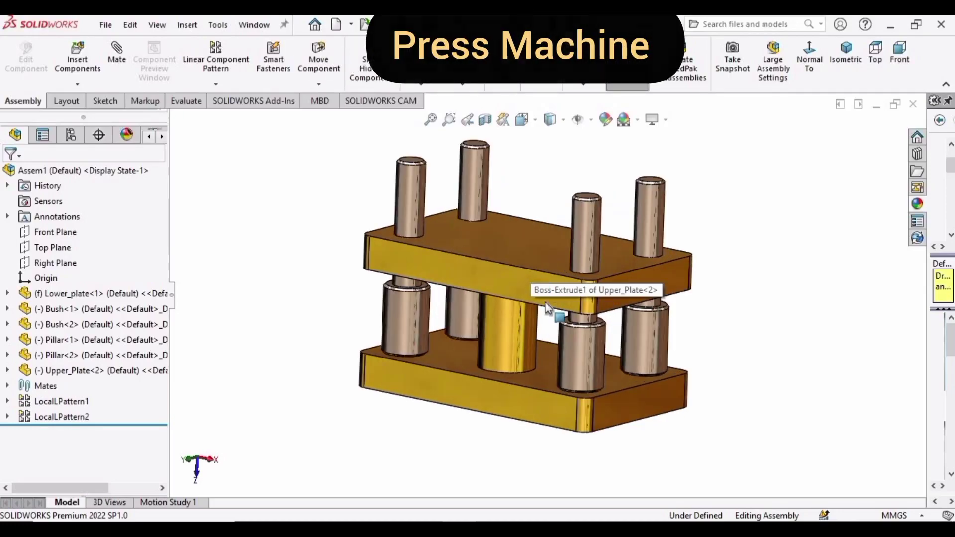
- Slide the upper plate upward along the pillars of the press assembly to demonstrate its motion
left_click(547, 295)
left_click_drag(554, 257, 566, 196)
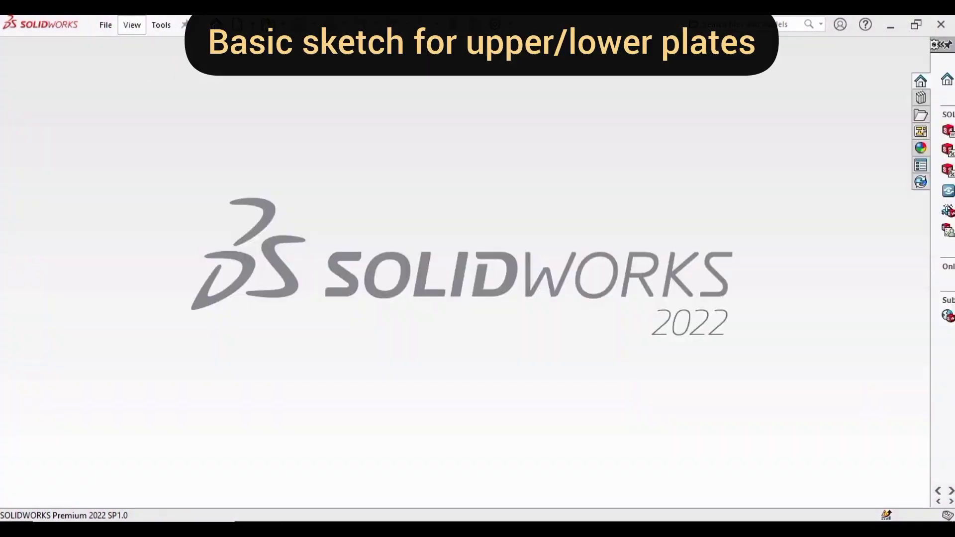
- Create a new part document and apply the Plain White scene as its background
left_click(105, 25)
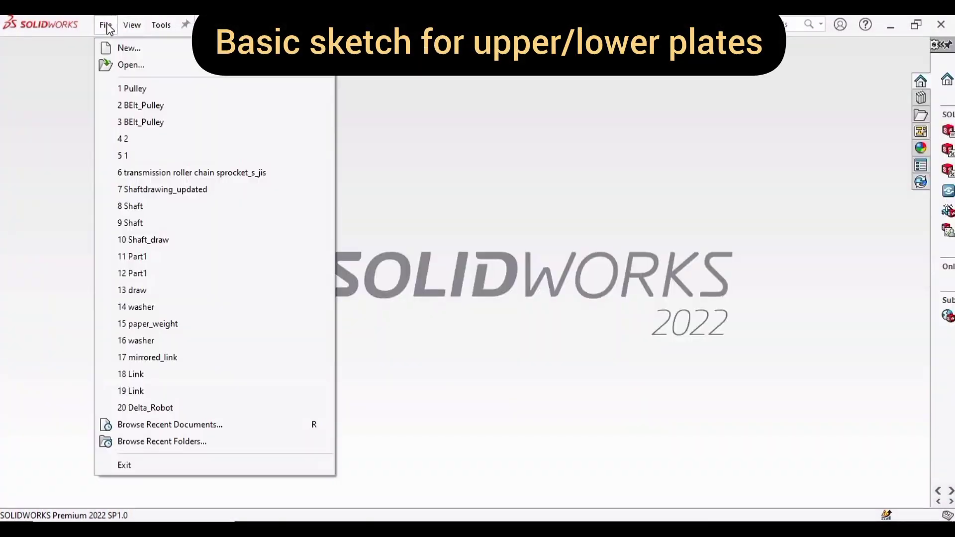
left_click(114, 51)
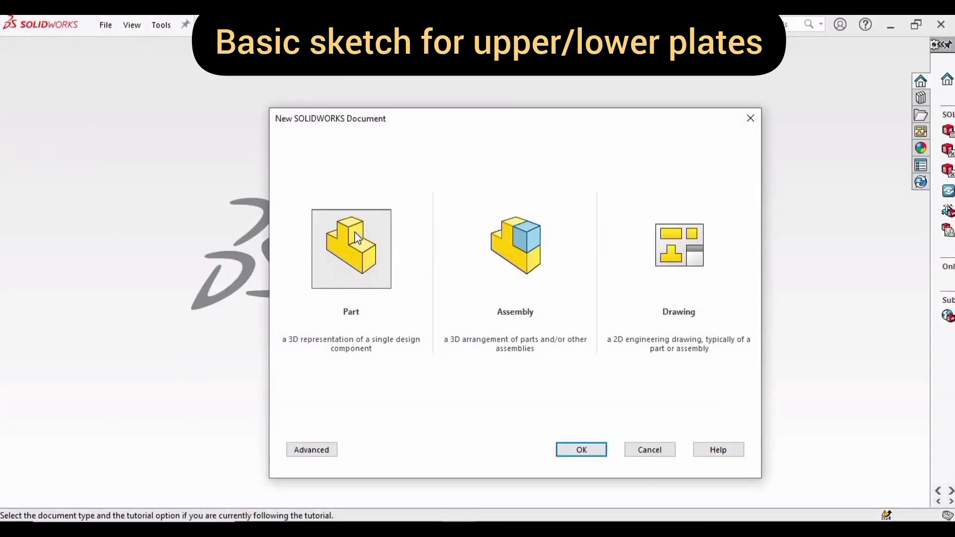
left_click(358, 238)
left_click(568, 447)
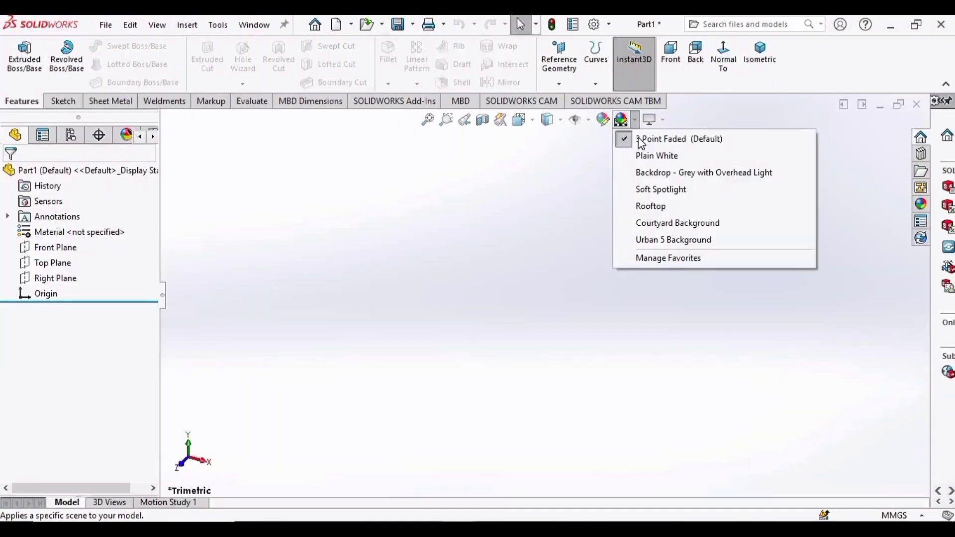
left_click(646, 155)
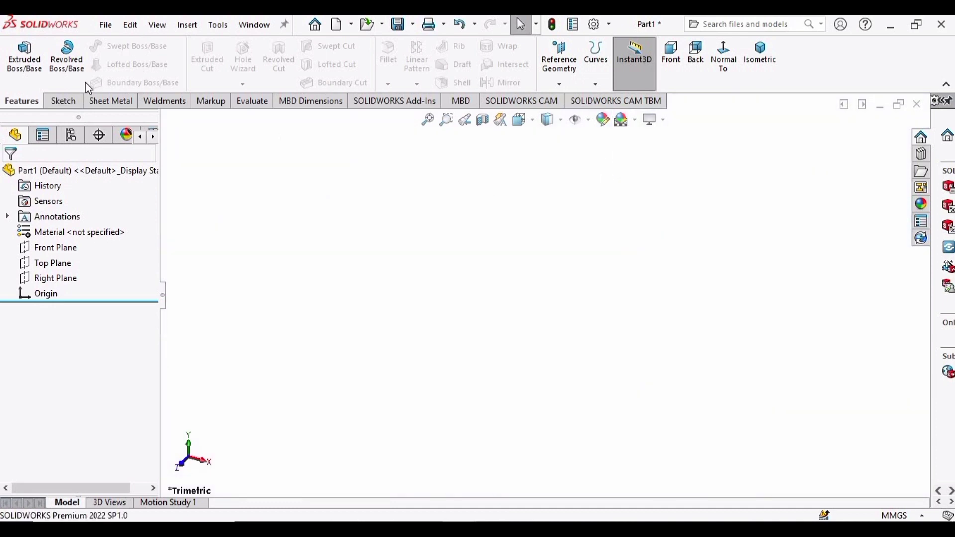
- Sketch a center rectangle about 123 mm by 80 mm on the Front Plane, centred on the origin
left_click(63, 101)
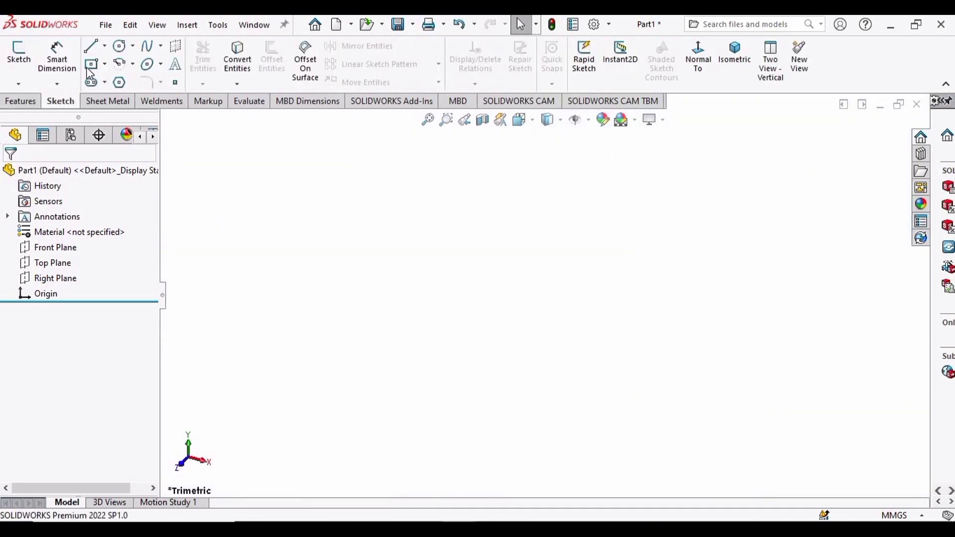
left_click(53, 247)
left_click(61, 226)
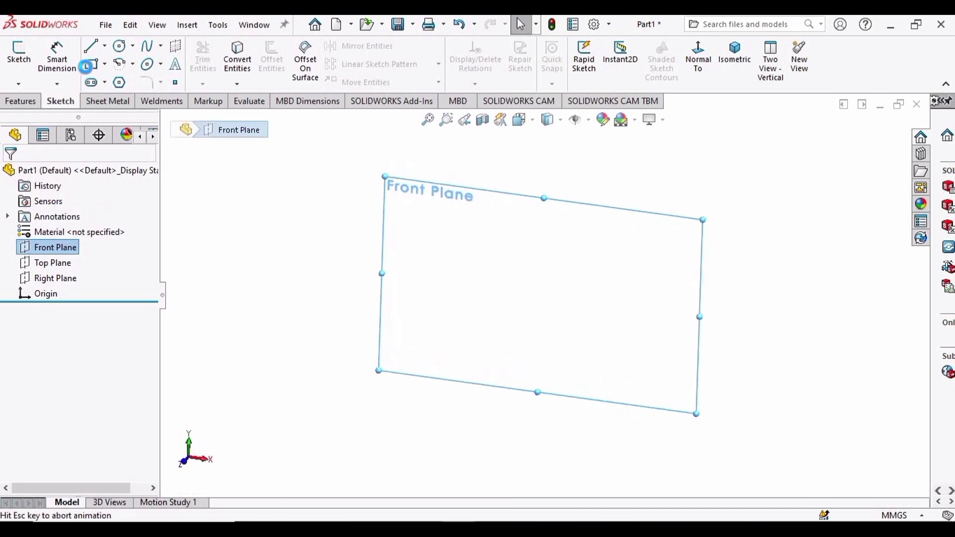
left_click(105, 64)
left_click(128, 102)
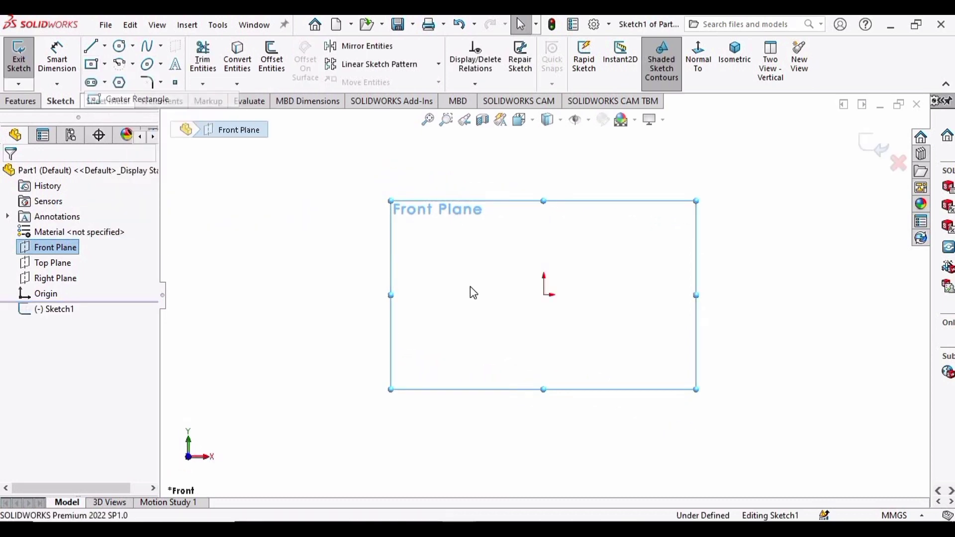
left_click(545, 295)
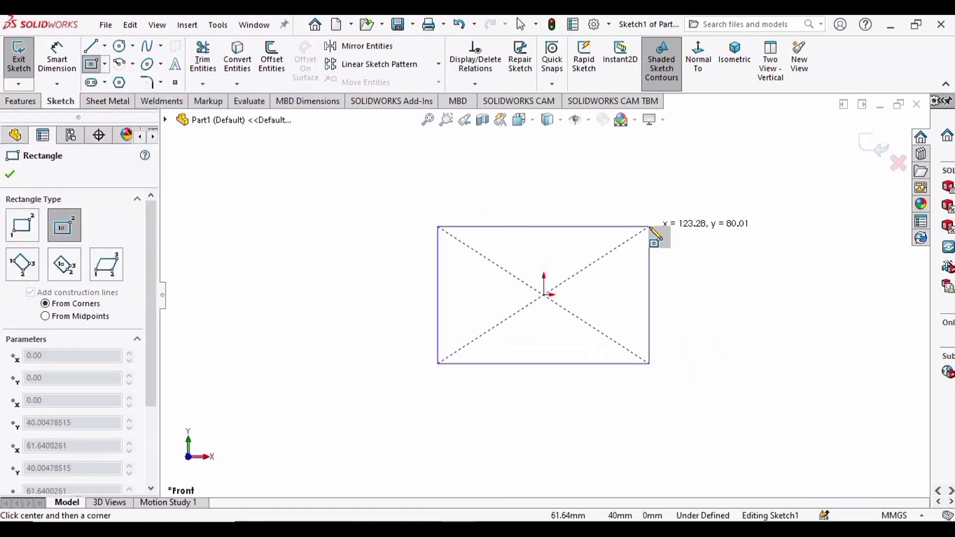
left_click(650, 227)
key("Escape")
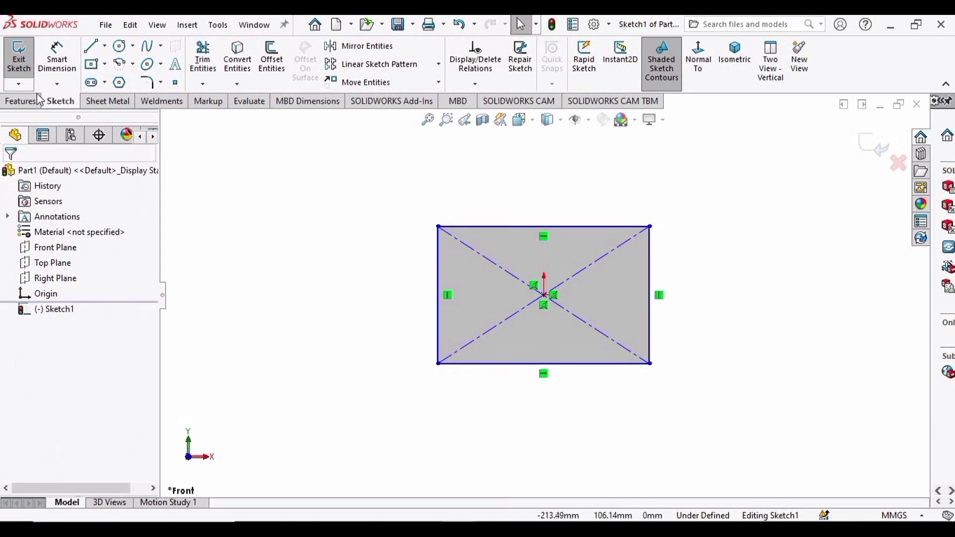
- Dimension the rectangle to 250 mm wide and 150 mm high
left_click(23, 101)
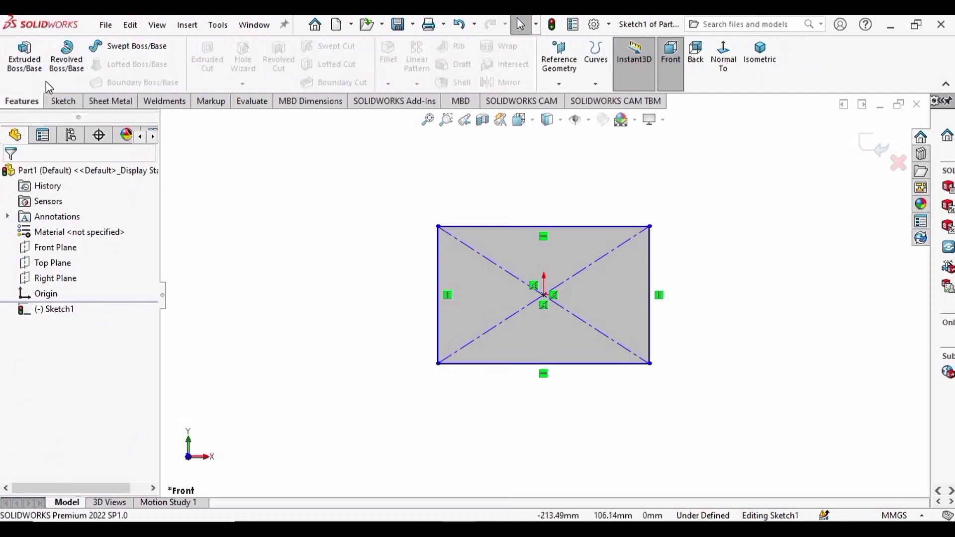
left_click(63, 100)
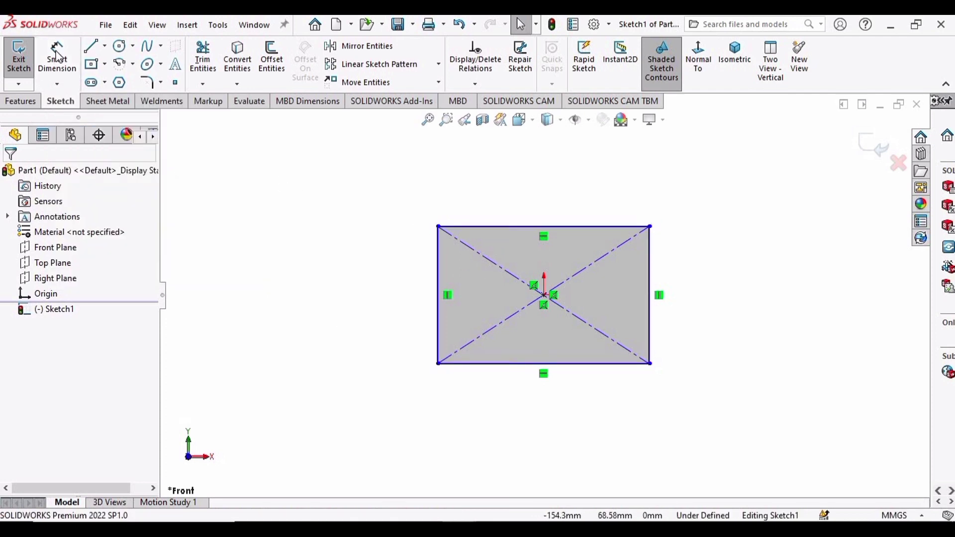
left_click(61, 55)
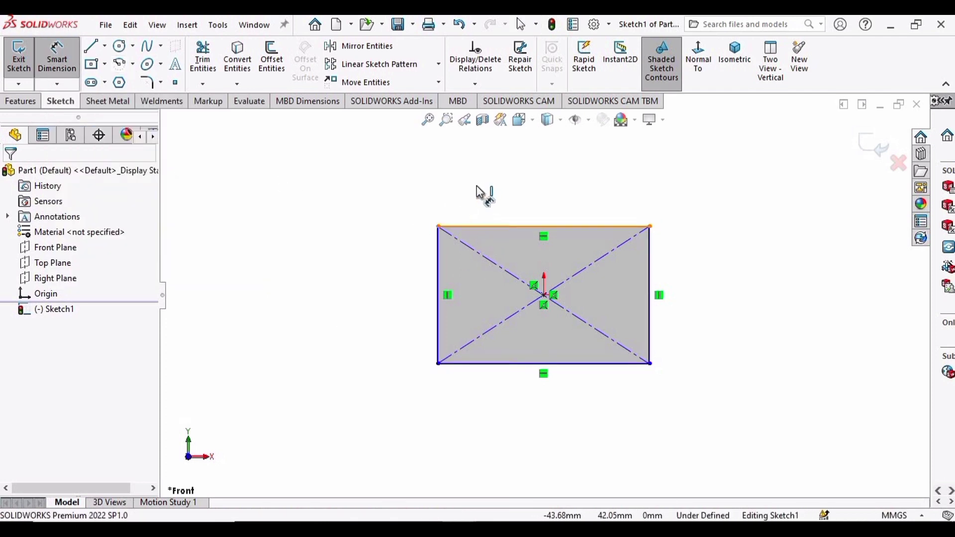
left_click(479, 226)
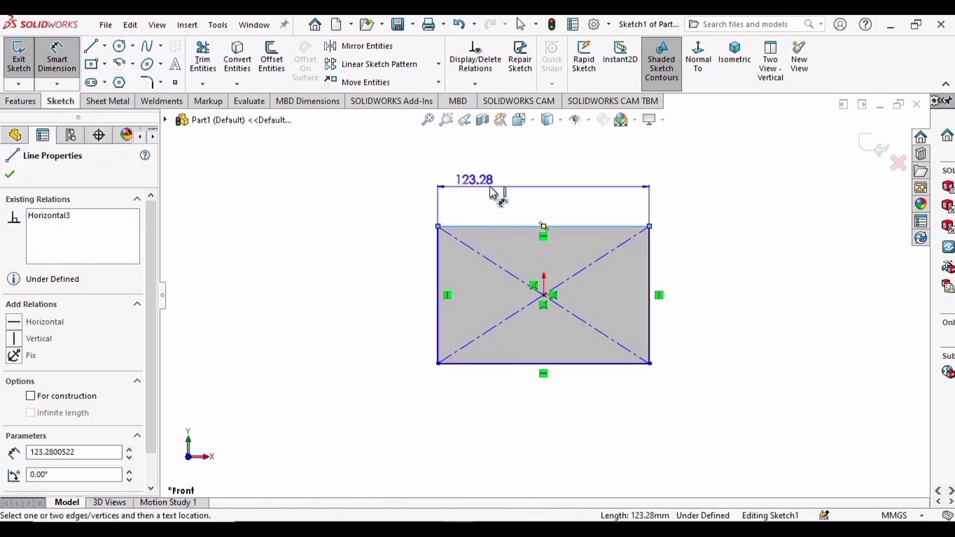
left_click(526, 192)
type("250")
key("Return")
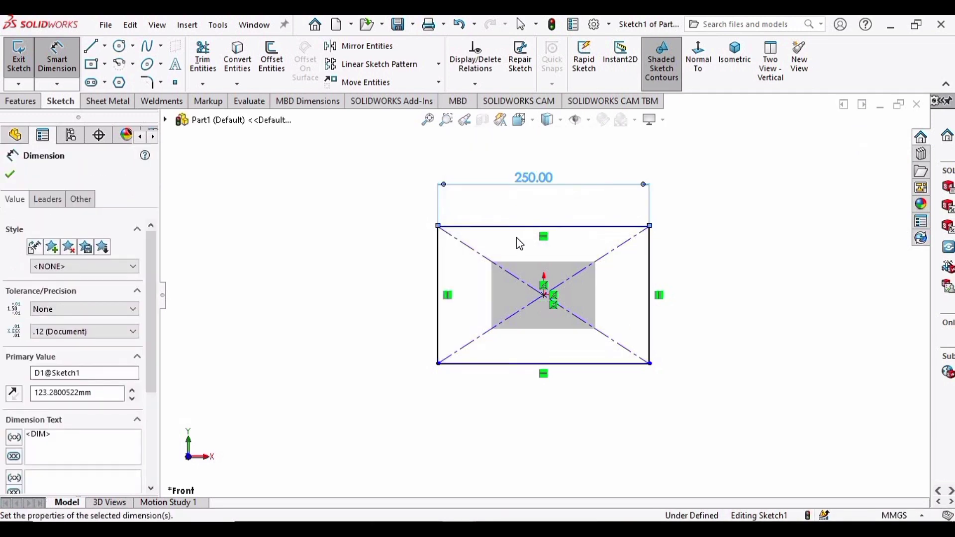
left_click(440, 272)
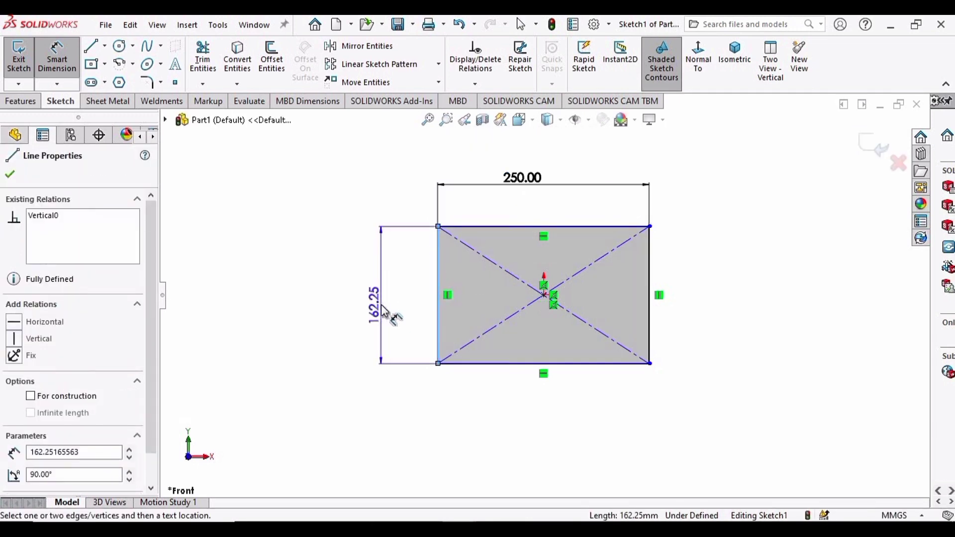
left_click(385, 308)
type("150")
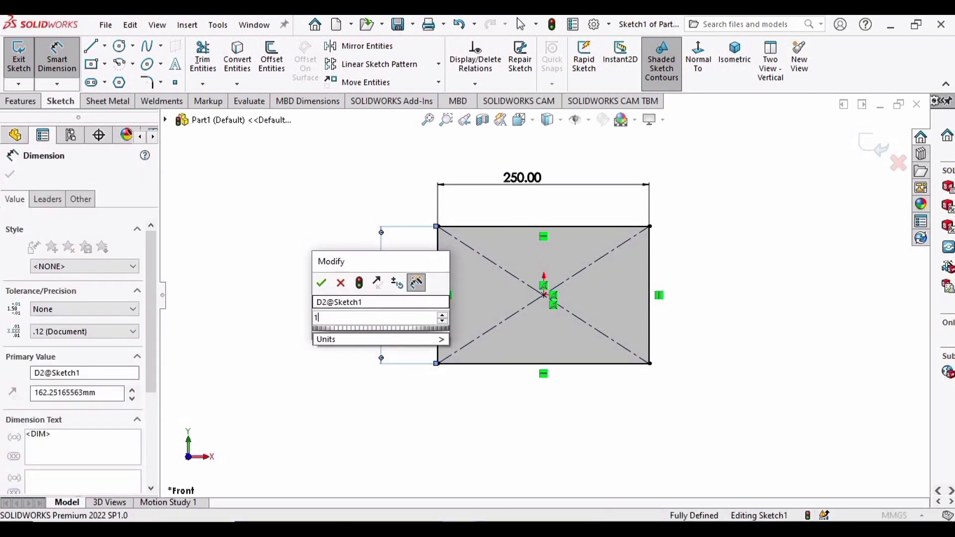
key("Return")
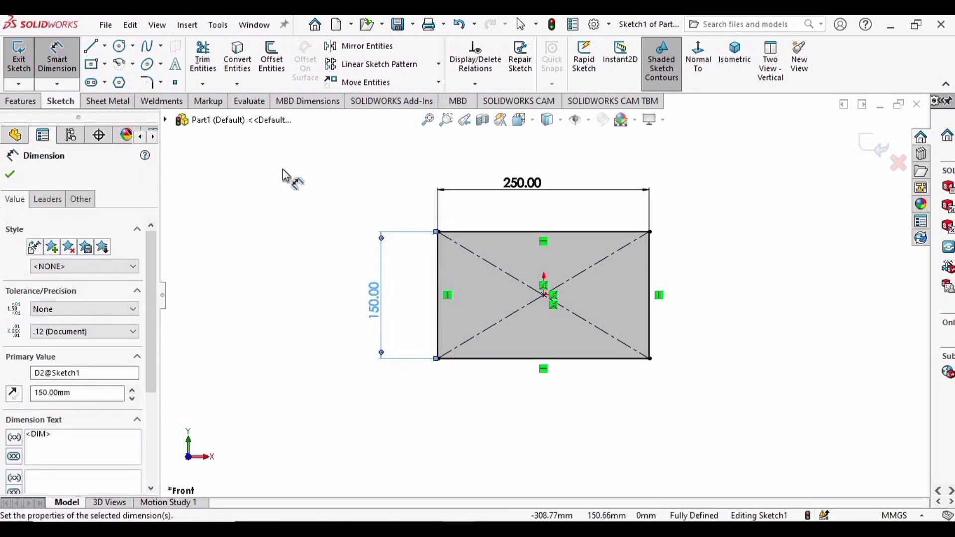
key("Escape")
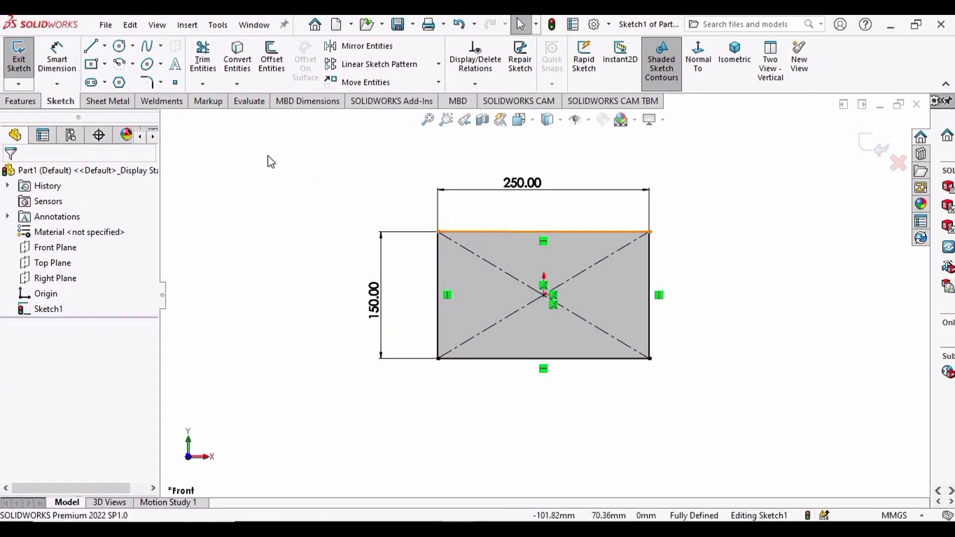
- Round all four corners of the rectangle with 10 mm sketch fillets
left_click(148, 82)
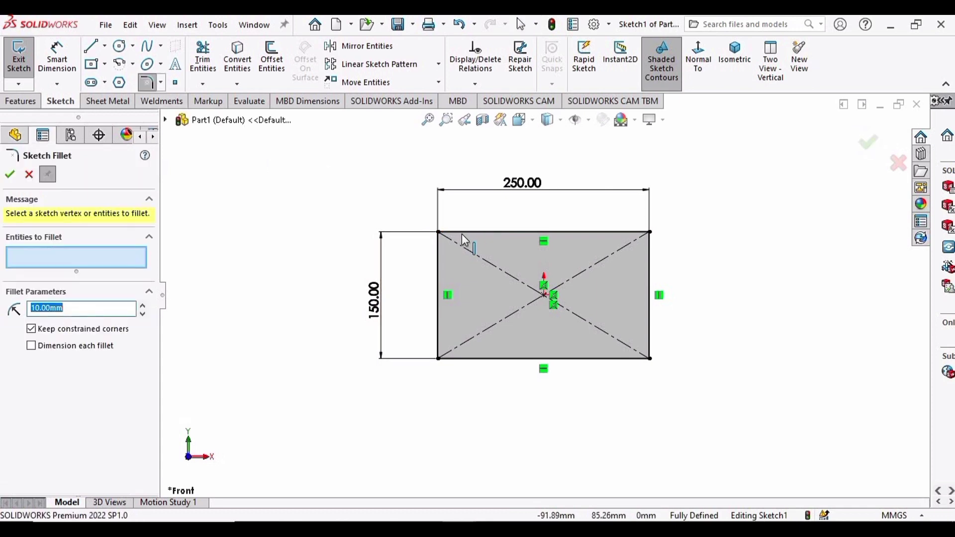
left_click(440, 268)
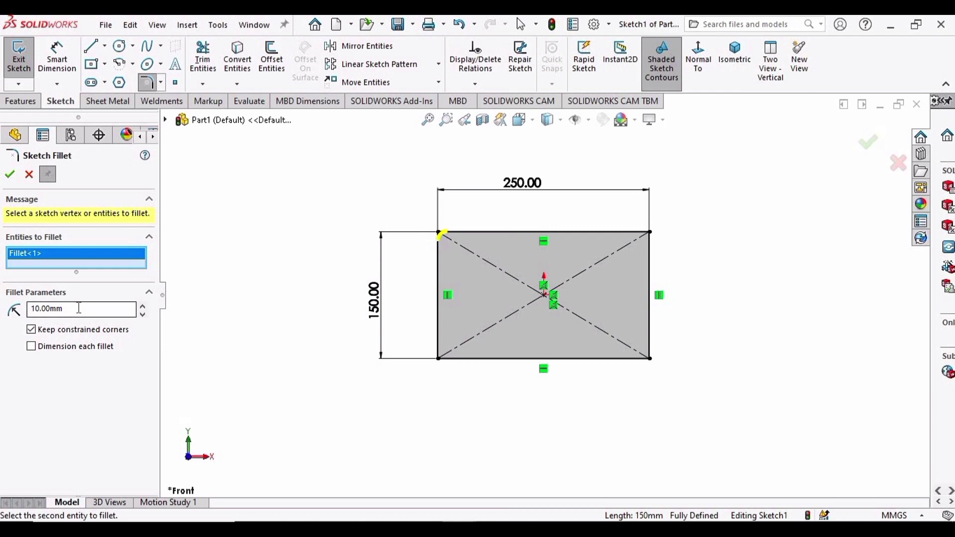
left_click(441, 343)
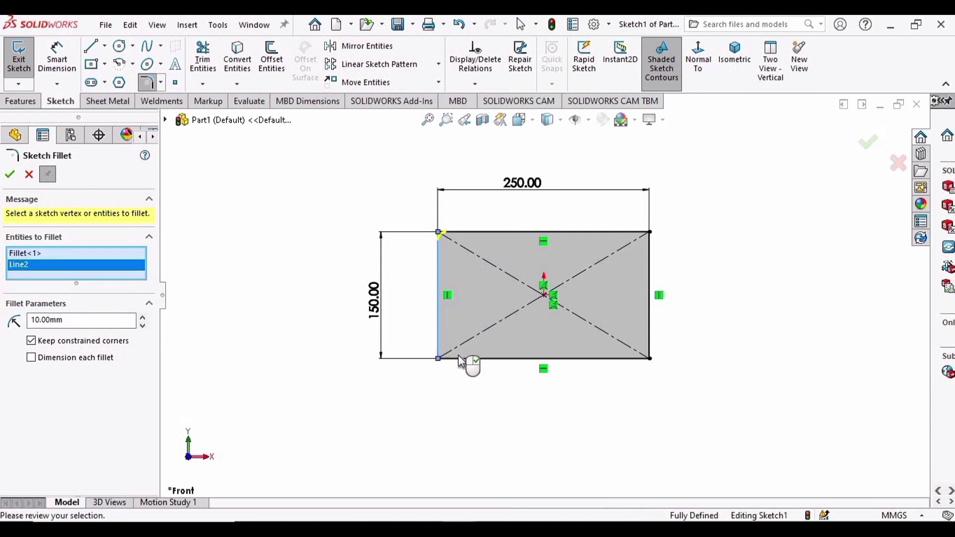
left_click(649, 338)
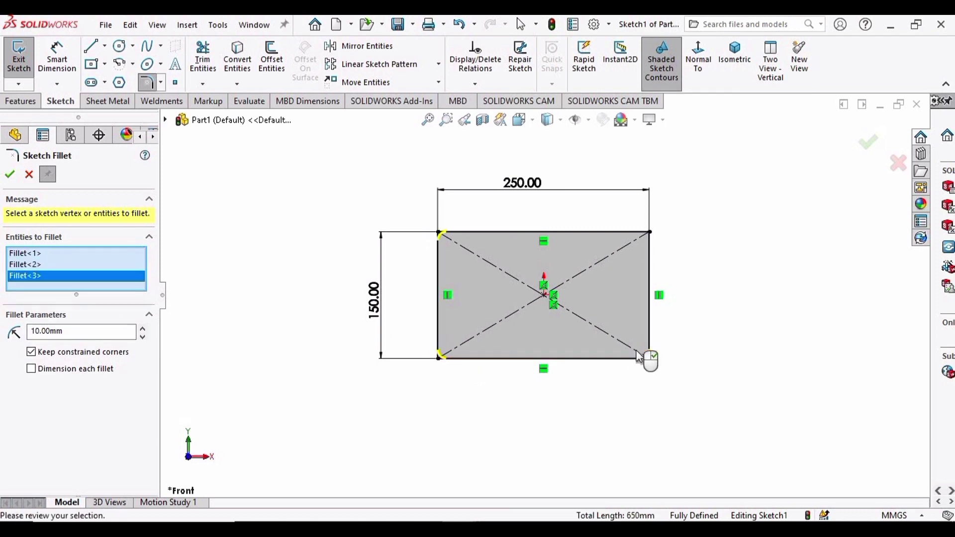
left_click(647, 236)
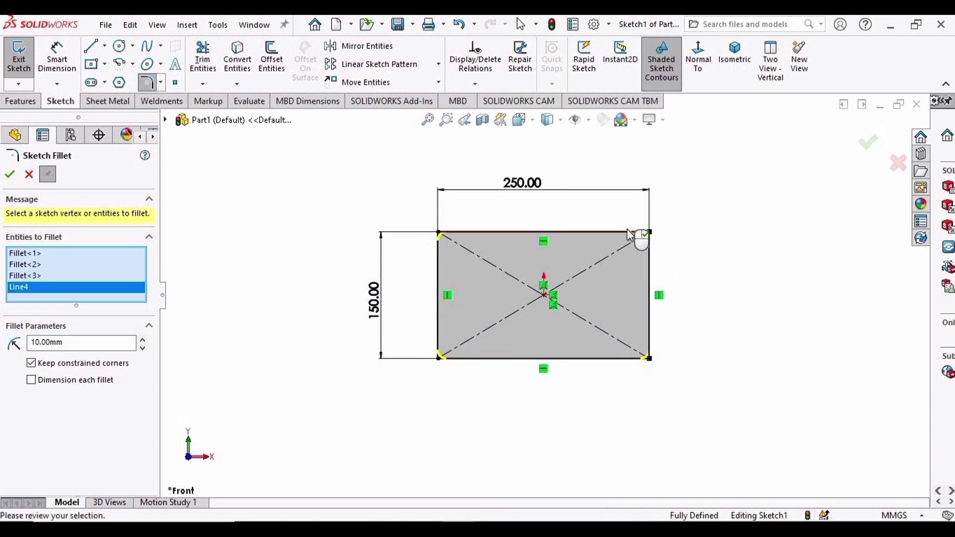
left_click(10, 176)
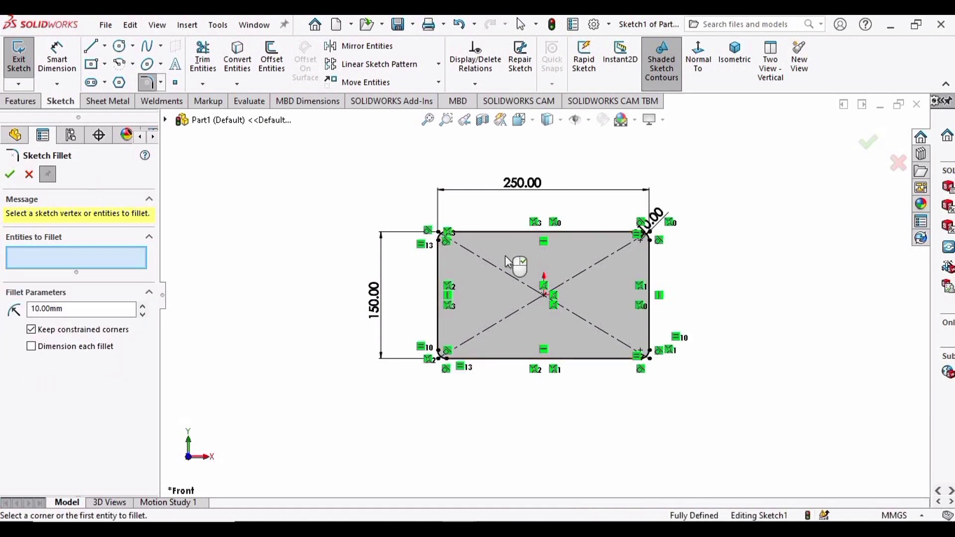
scroll(472, 175, "down", 3)
key("Escape")
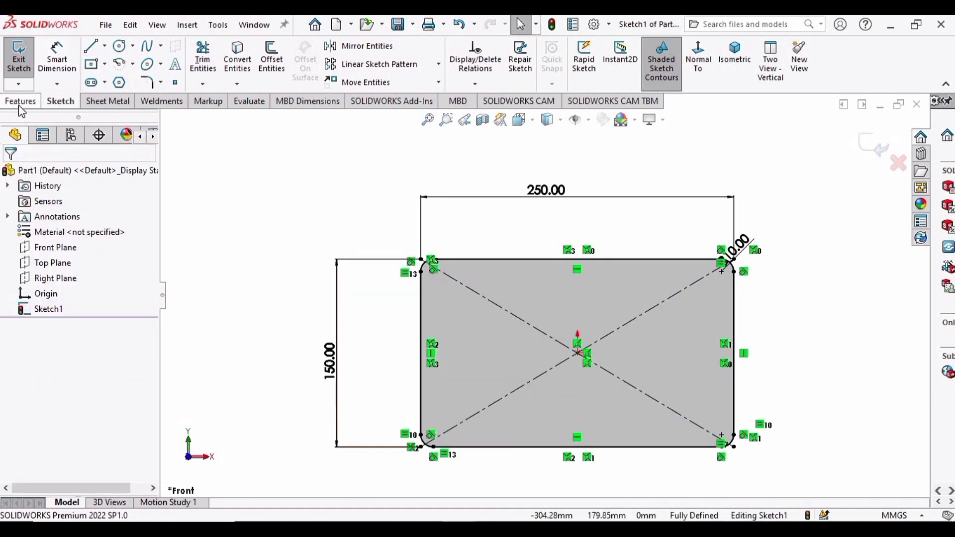
- Extrude the rounded rectangle as a blind boss 30 mm deep
left_click(20, 102)
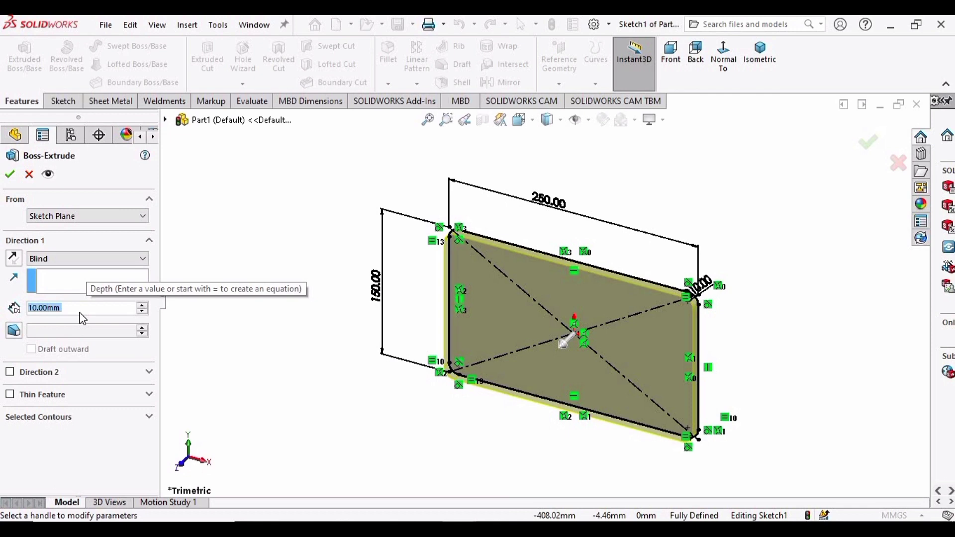
scroll(83, 318, "up", 2)
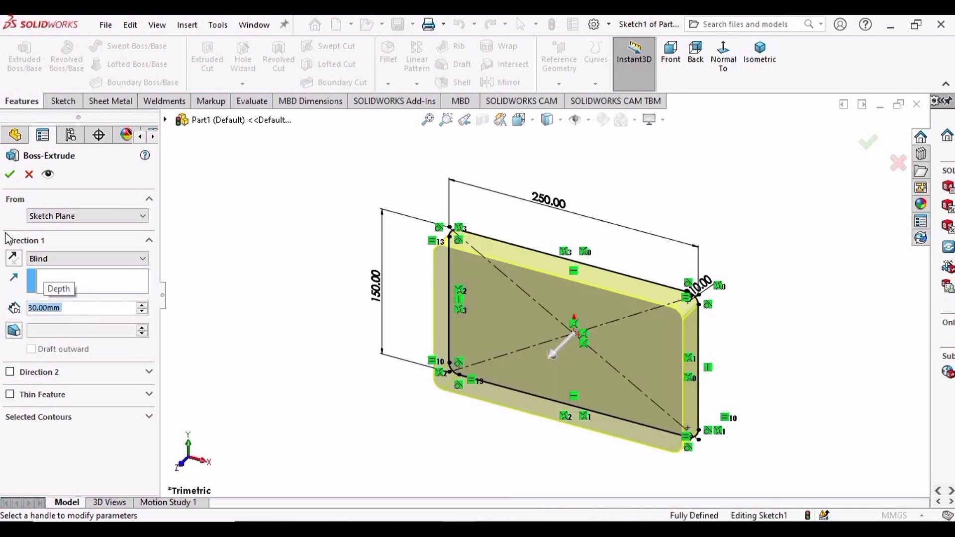
key("Return")
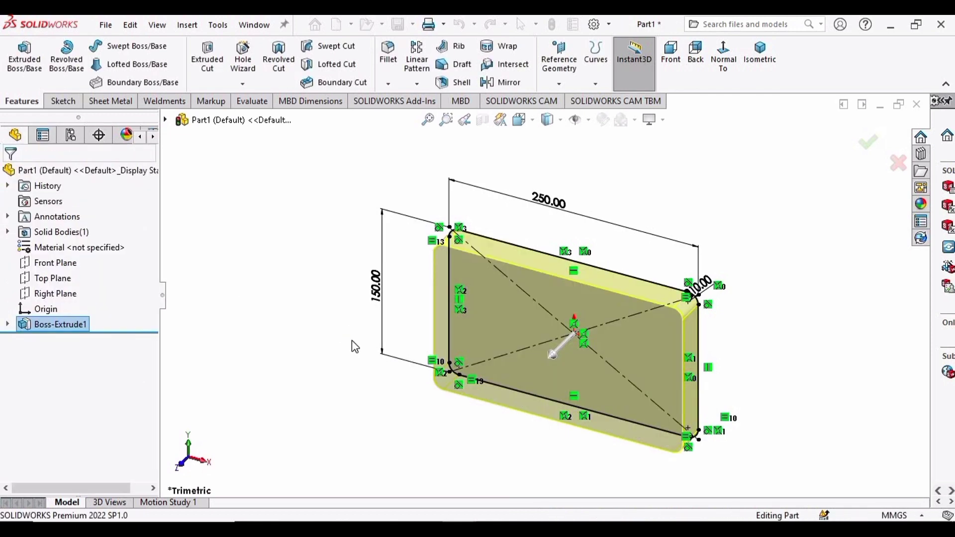
- Start a sketch on the plate's large front face and draw a small circle directly above the origin
left_click(628, 233)
middle_click_drag(628, 233, 657, 184)
left_click(562, 326)
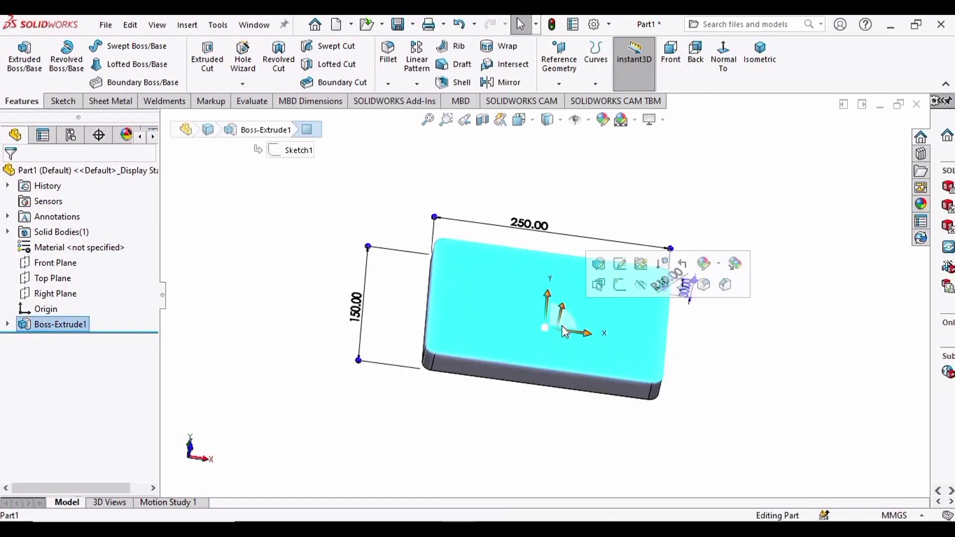
left_click(625, 288)
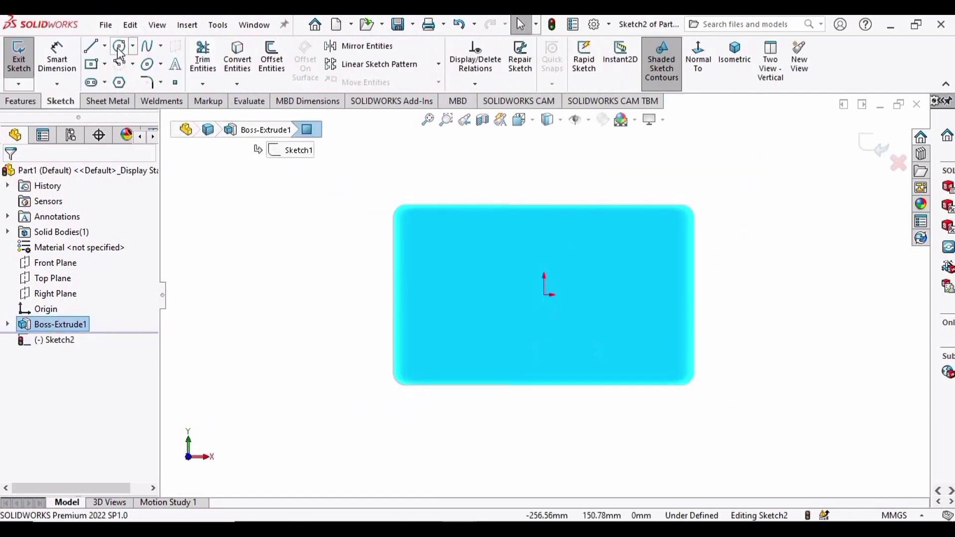
left_click(120, 46)
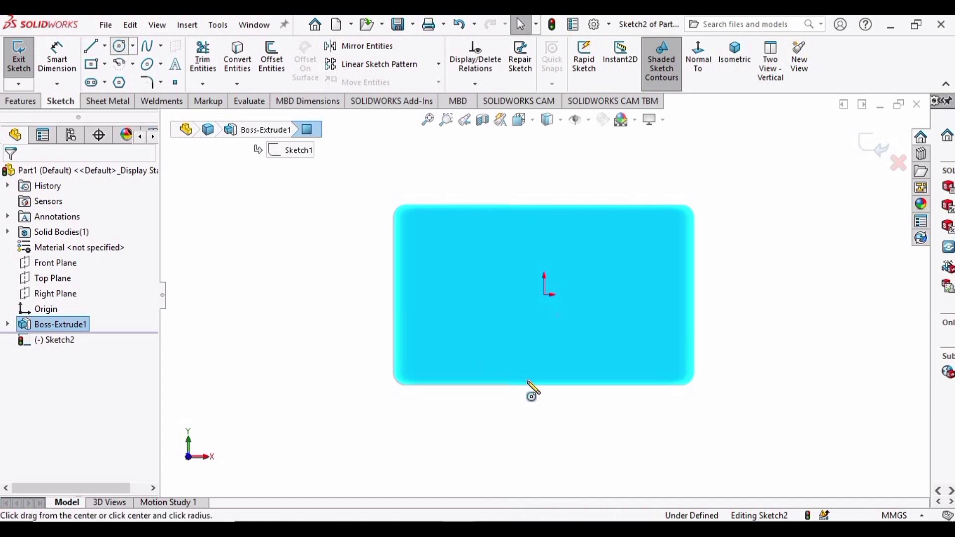
left_click(544, 240)
left_click(558, 240)
key("Escape")
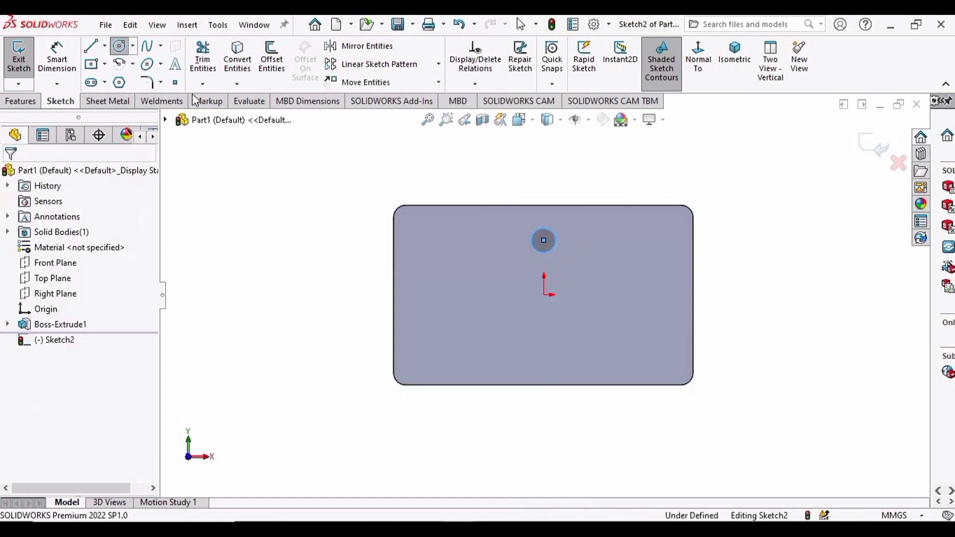
- Dimension the circle's centre 50 mm below the plate's upper edge
left_click(69, 57)
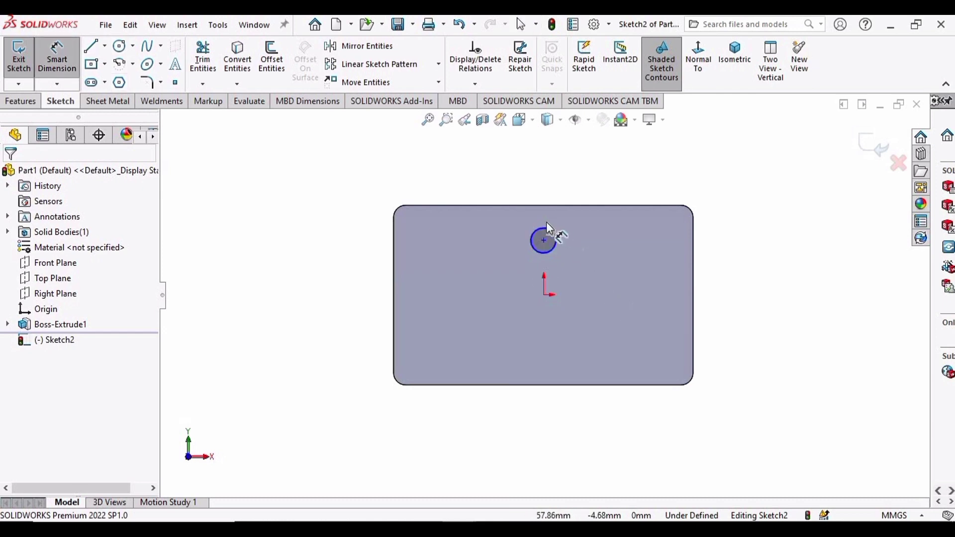
left_click(556, 206)
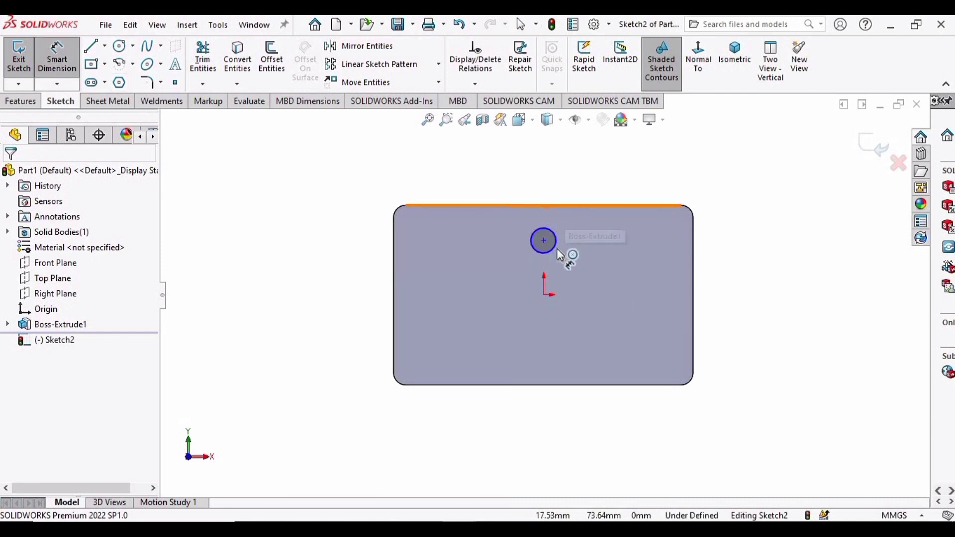
left_click(546, 246)
left_click(545, 243)
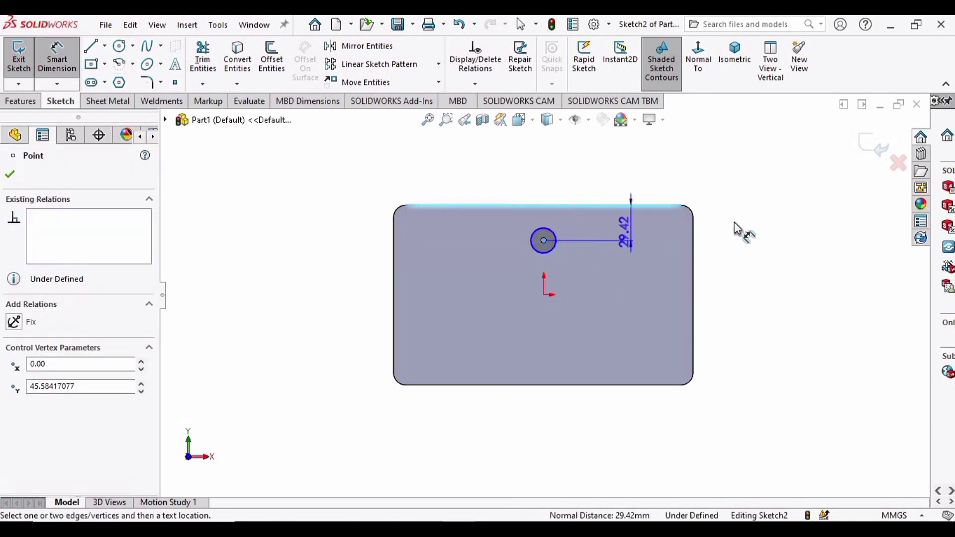
left_click(762, 234)
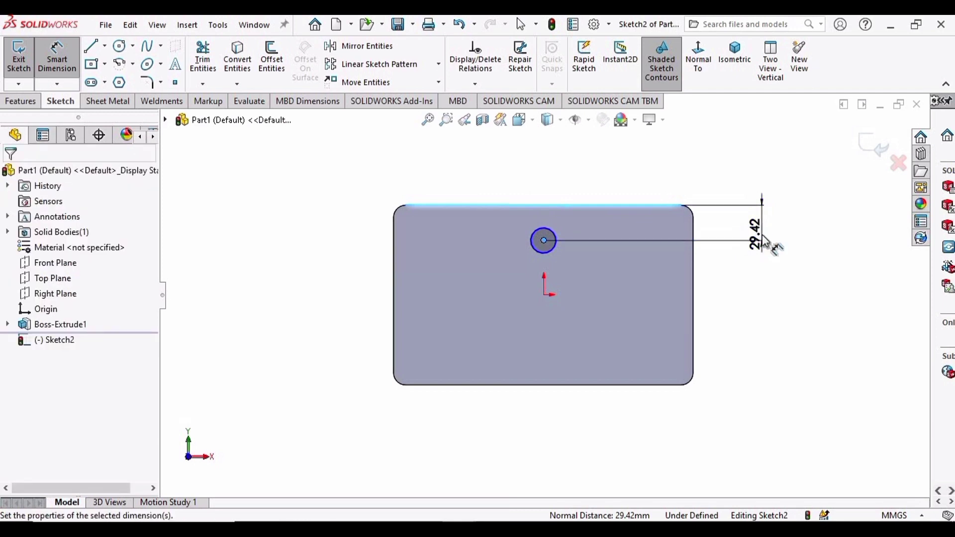
type("30")
key("Return")
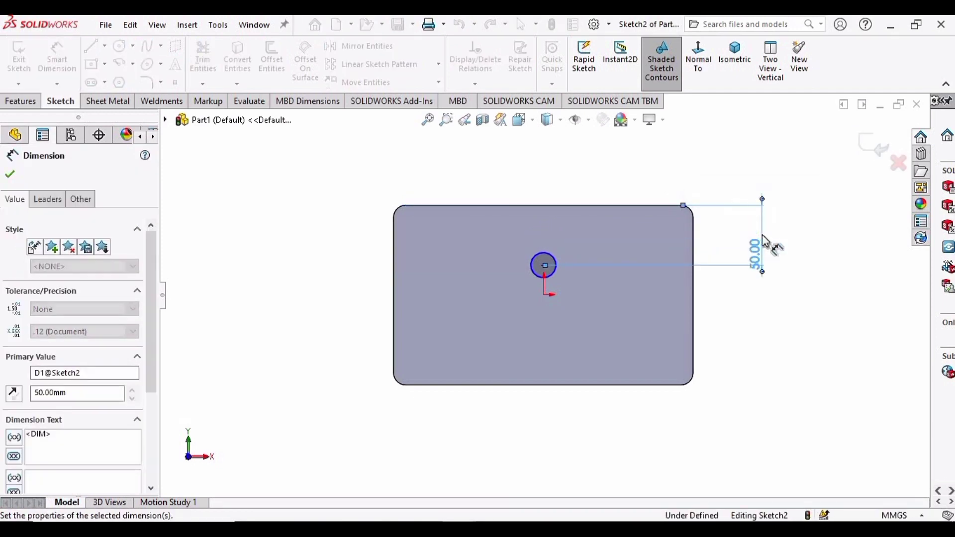
- Dimension the circle above the origin to a diameter of 50 mm
left_click(532, 269)
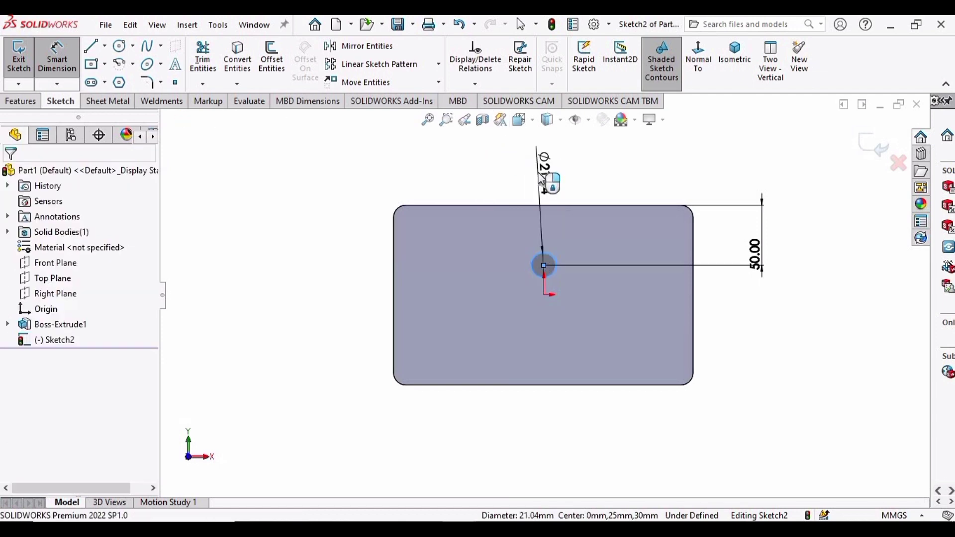
left_click(542, 171)
type("50")
key("Return")
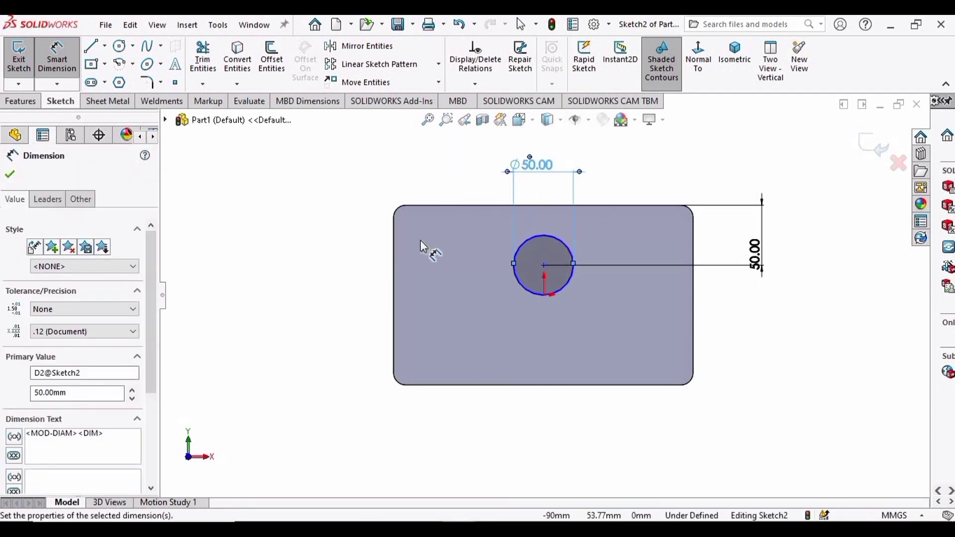
left_click(10, 174)
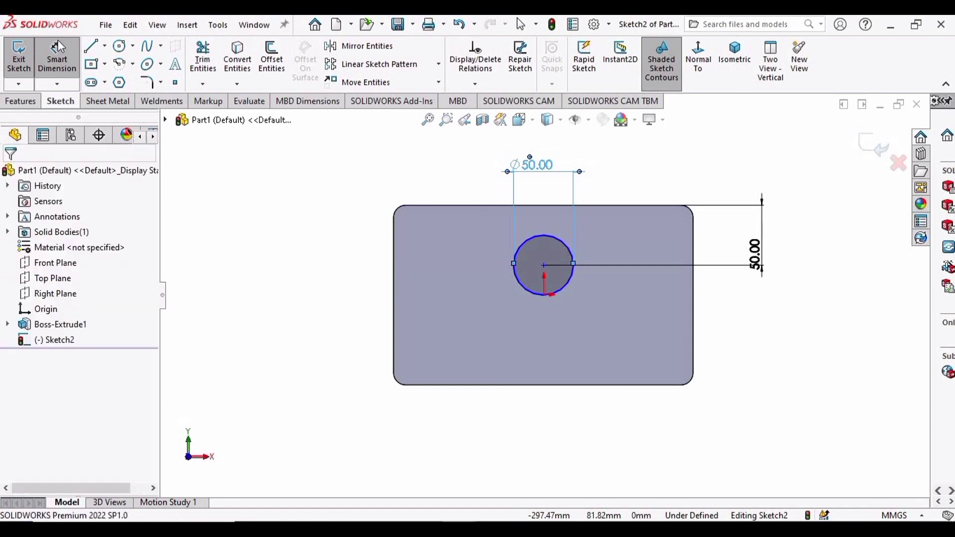
- Sketch two circles near the plate's upper corners, about 15 mm radius at the left and about 13 mm at the right
left_click(120, 46)
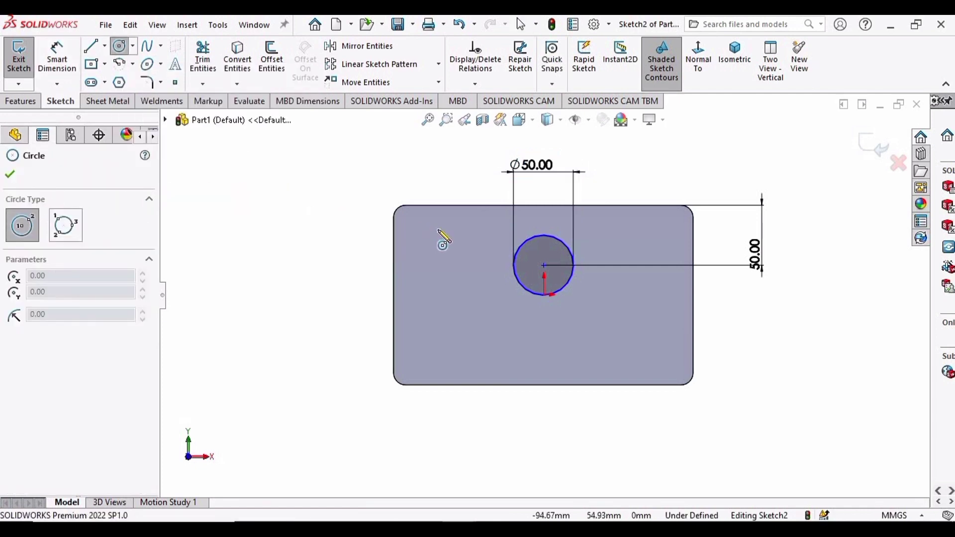
left_click(431, 231)
left_click(447, 223)
key("Escape")
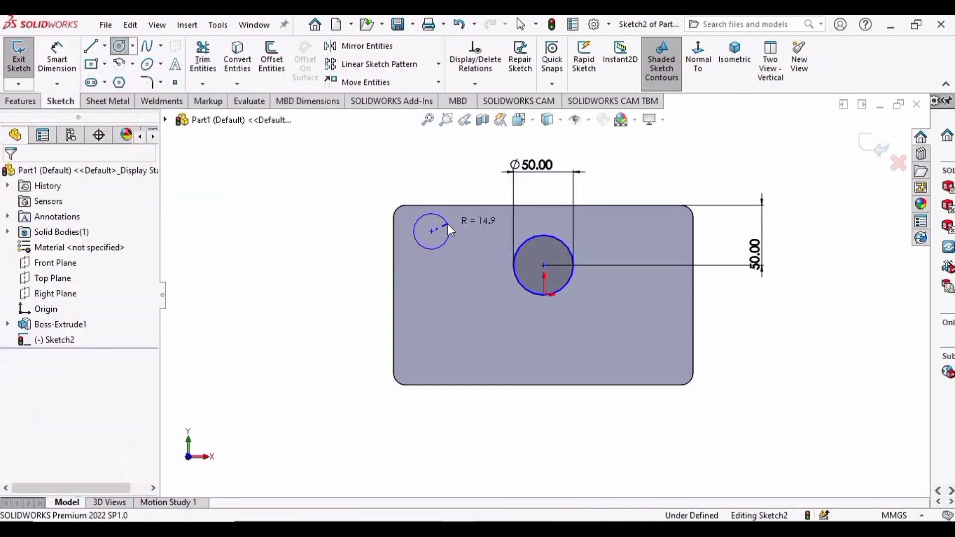
key("Return")
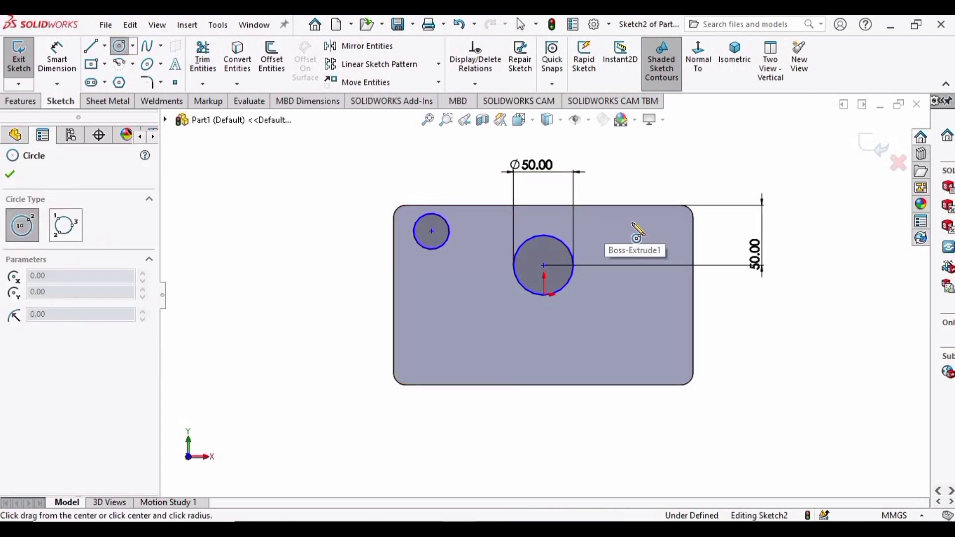
left_click(661, 231)
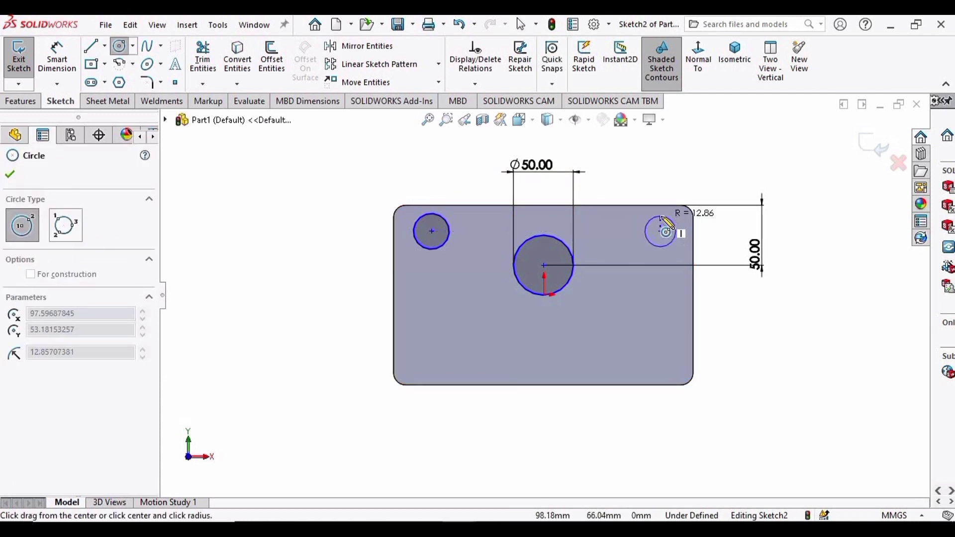
left_click(671, 222)
key("Escape")
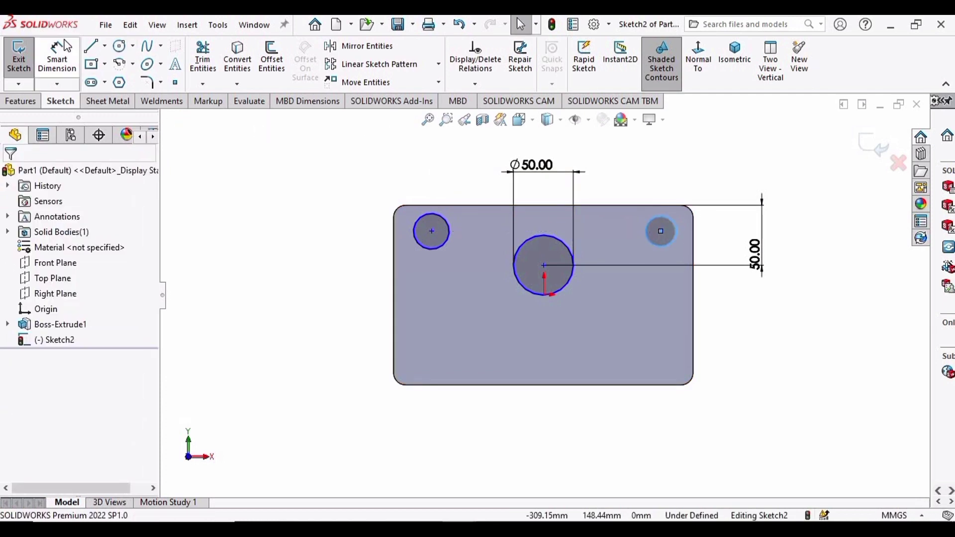
- Dimension both corner circles to a diameter of 25 mm
left_click(56, 59)
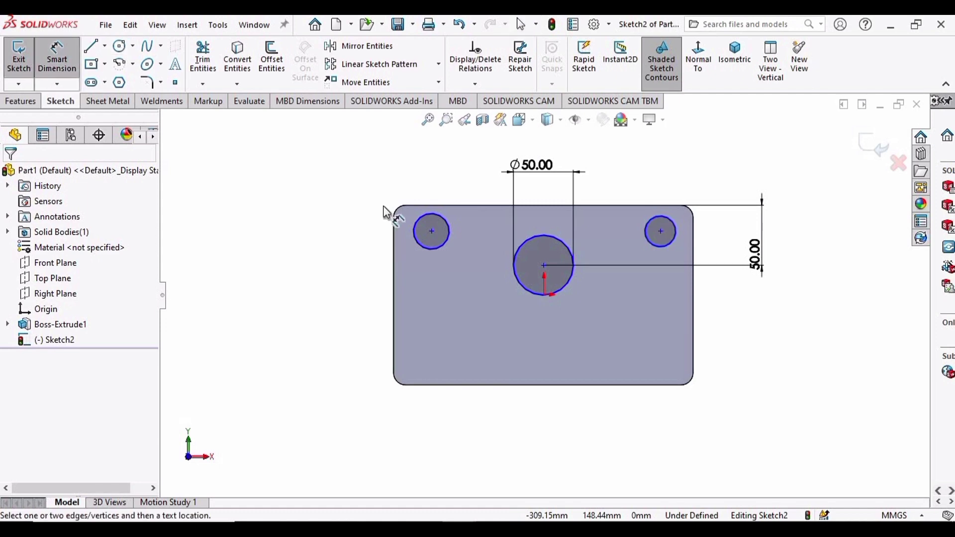
left_click(418, 239)
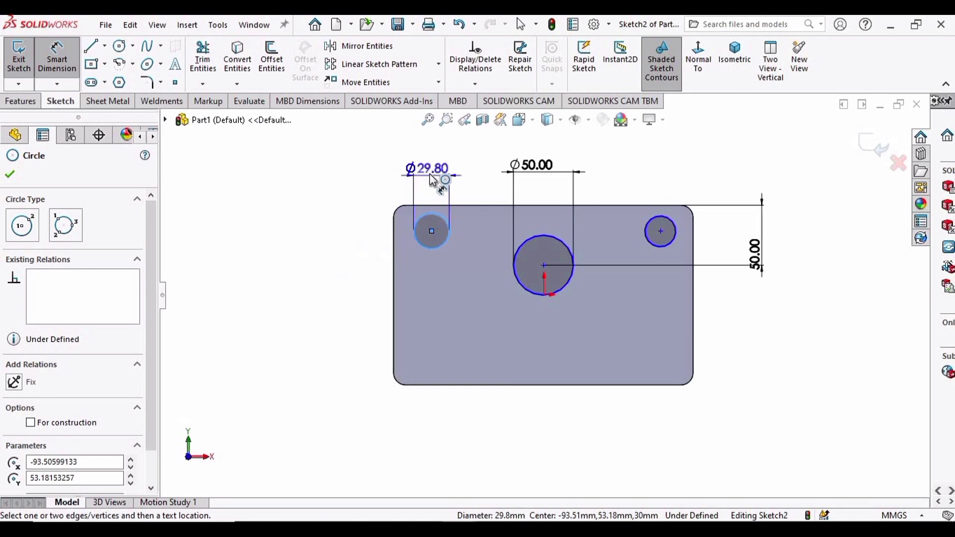
left_click(435, 167)
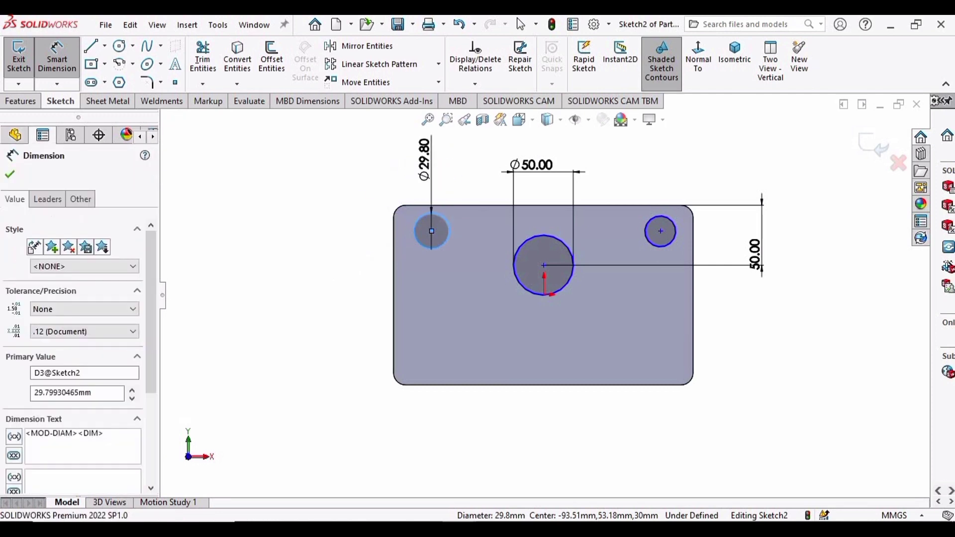
type("25")
key("Return")
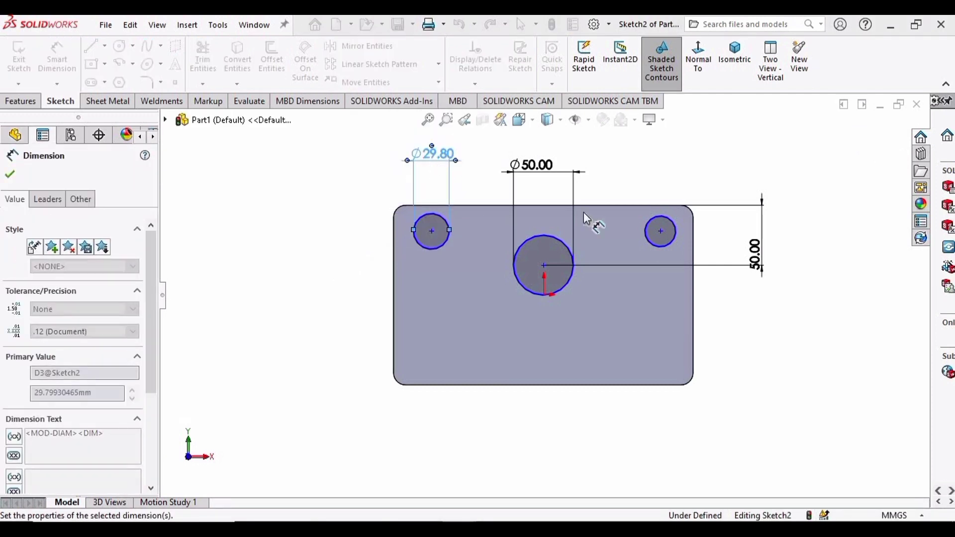
left_click(675, 211)
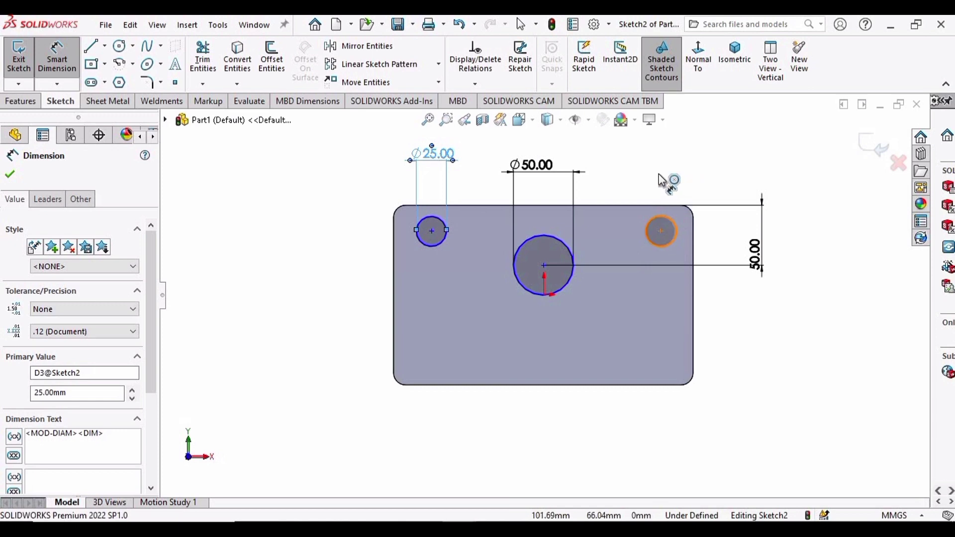
left_click(658, 169)
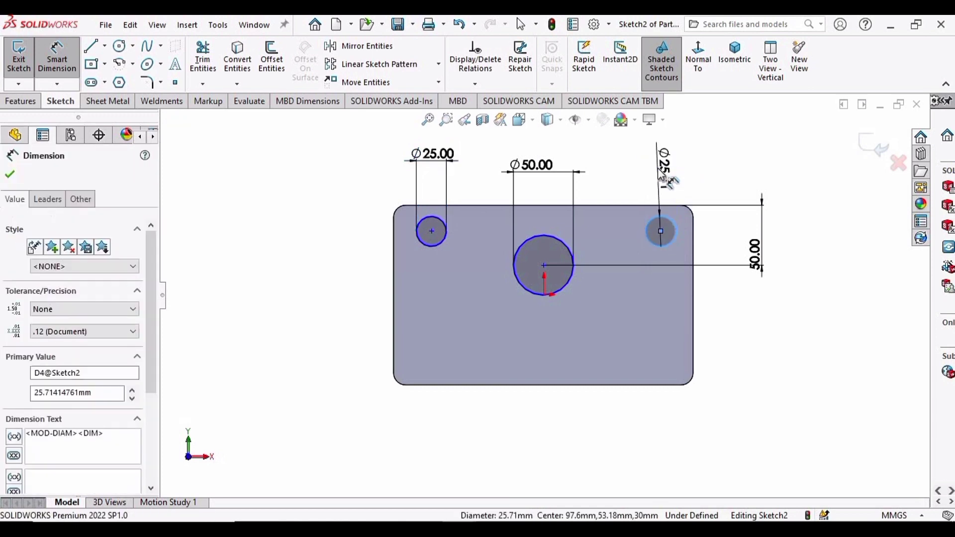
type("25")
key("Return")
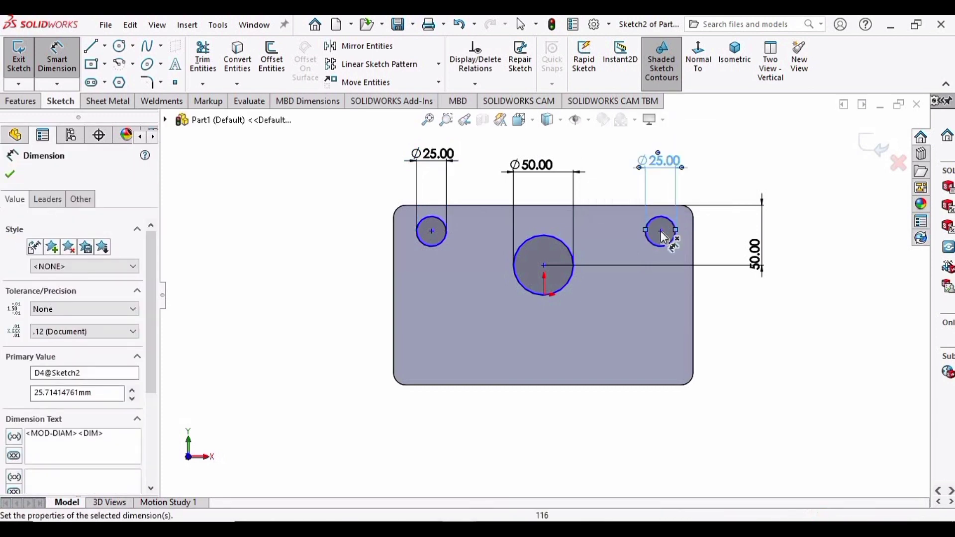
- Dimension the right corner circle's centre 30 mm below the plate's upper edge
left_click(660, 230)
left_click(656, 204)
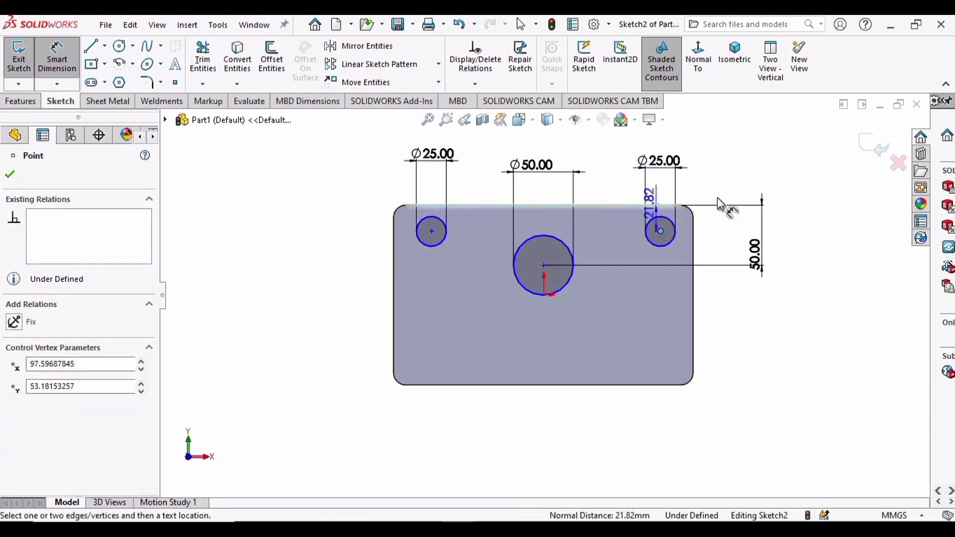
left_click(811, 216)
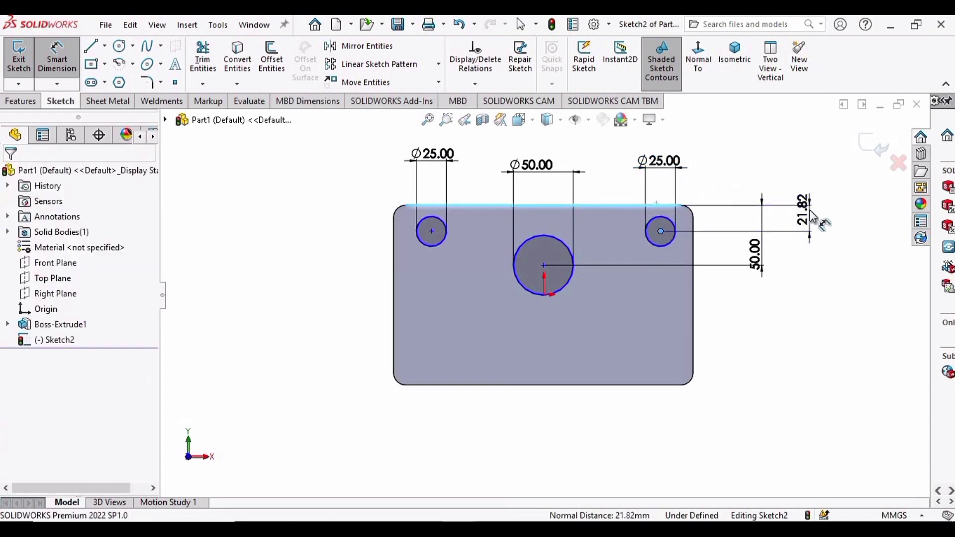
type("50")
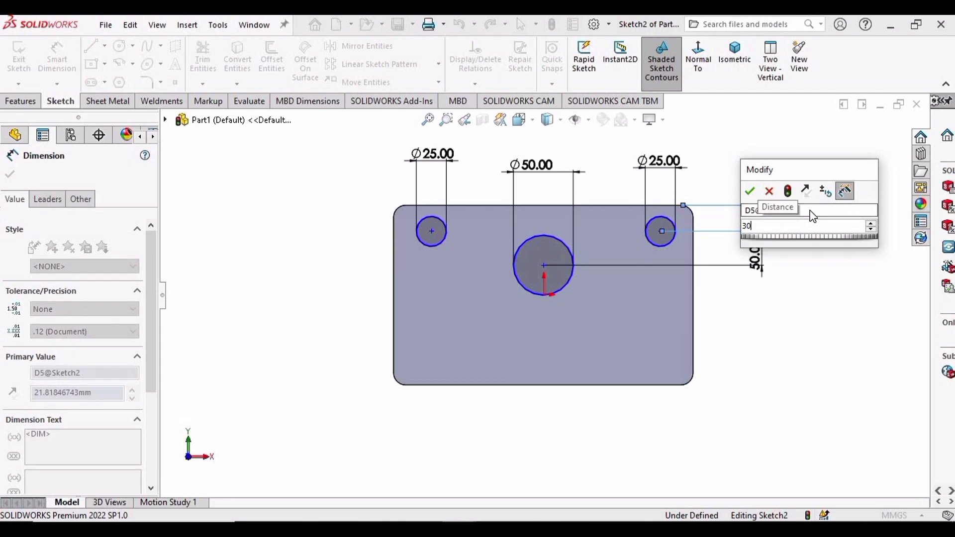
key("Return")
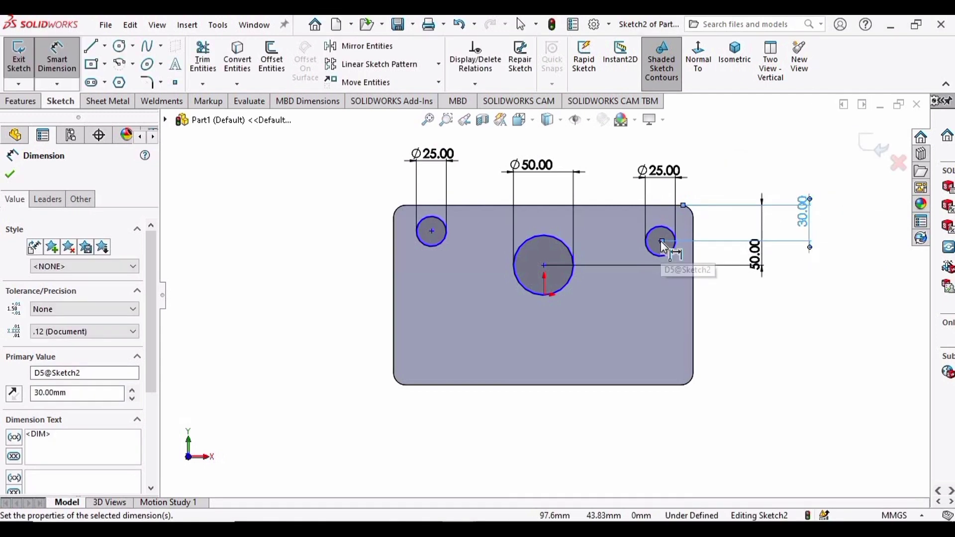
- Dimension the right corner circle's centre 30 mm from the plate's right edge
left_click(661, 240)
left_click(677, 232)
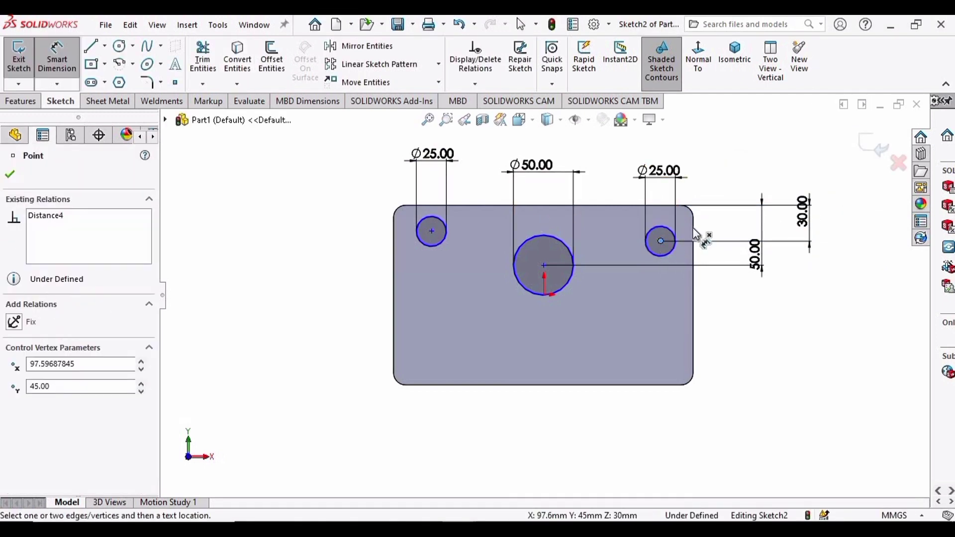
left_click(694, 232)
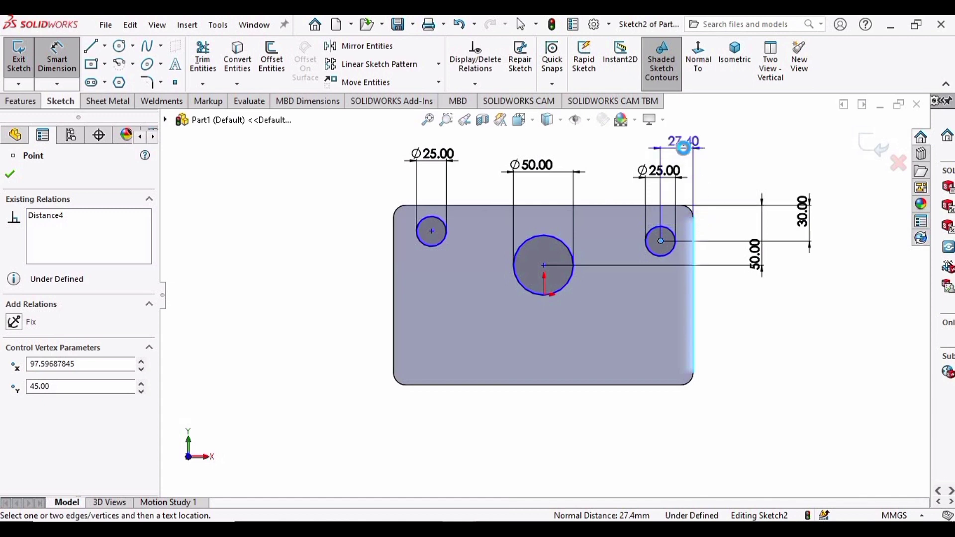
left_click(683, 148)
key("Return")
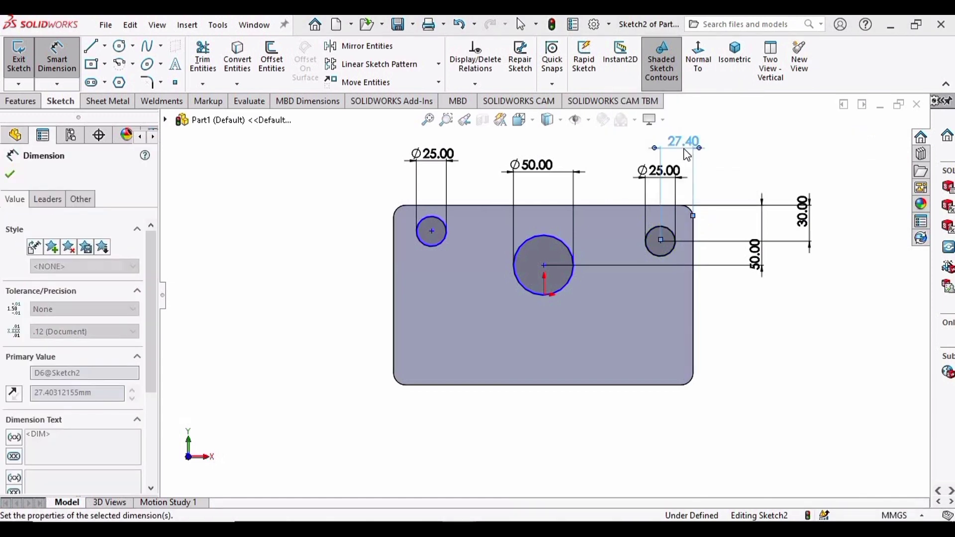
scroll(674, 188, "up", 1)
left_click_drag(661, 164, 656, 143)
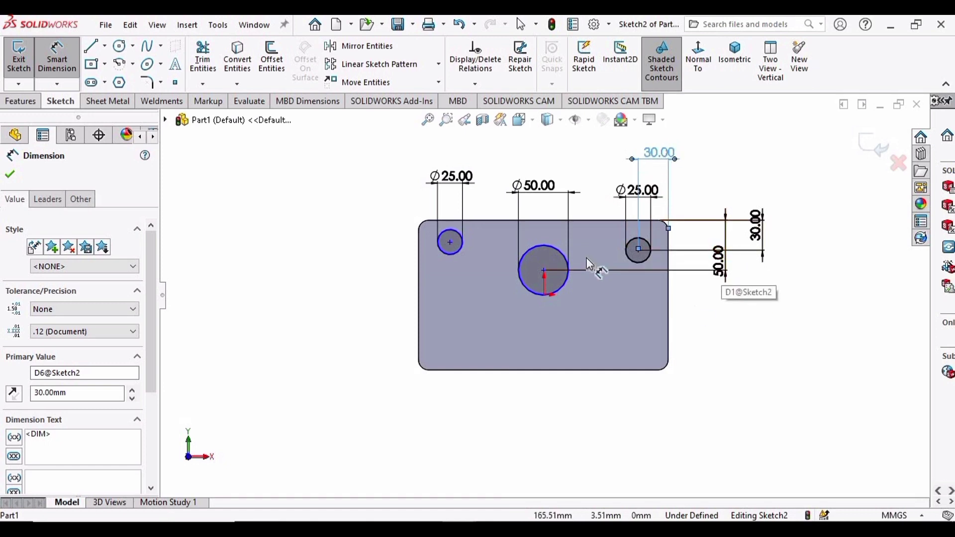
- Dimension the left corner circle's centre 30 mm below the plate's upper edge
left_click(450, 241)
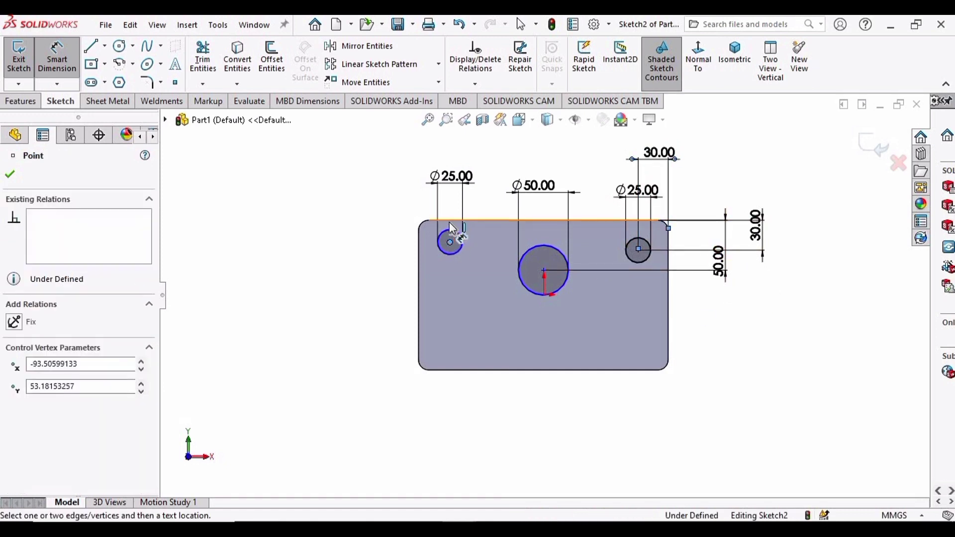
left_click(448, 222)
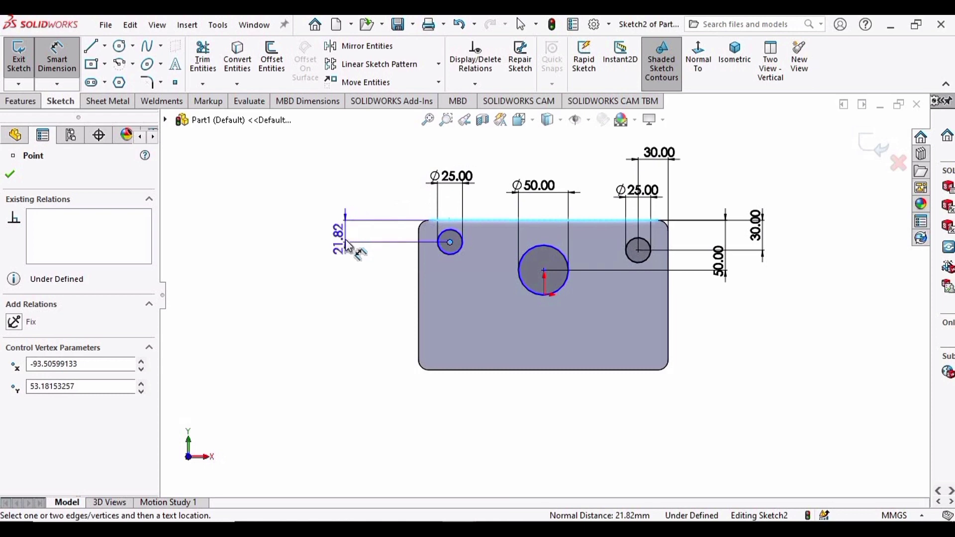
left_click(350, 246)
type("30")
key("Return")
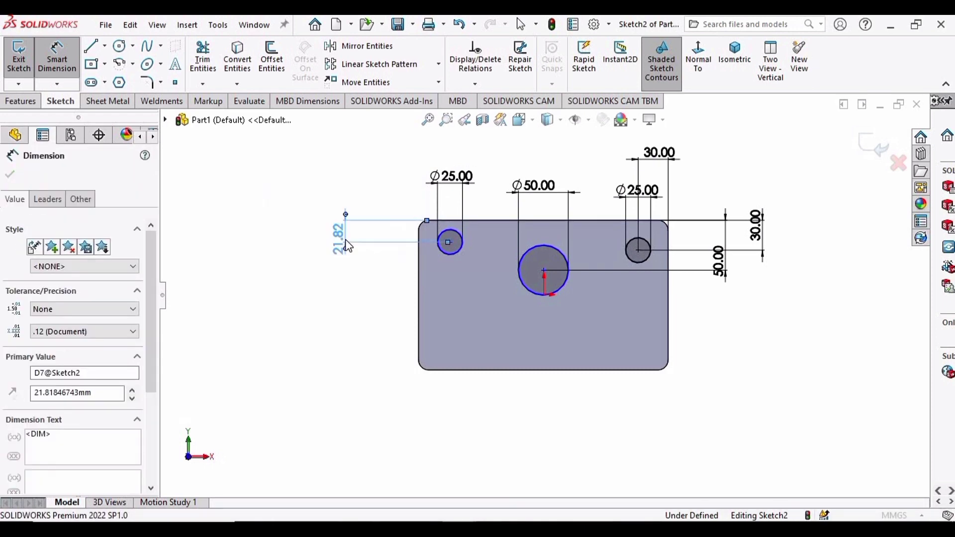
- Dimension the left corner circle's centre 30 mm from the plate's left edge
left_click(421, 266)
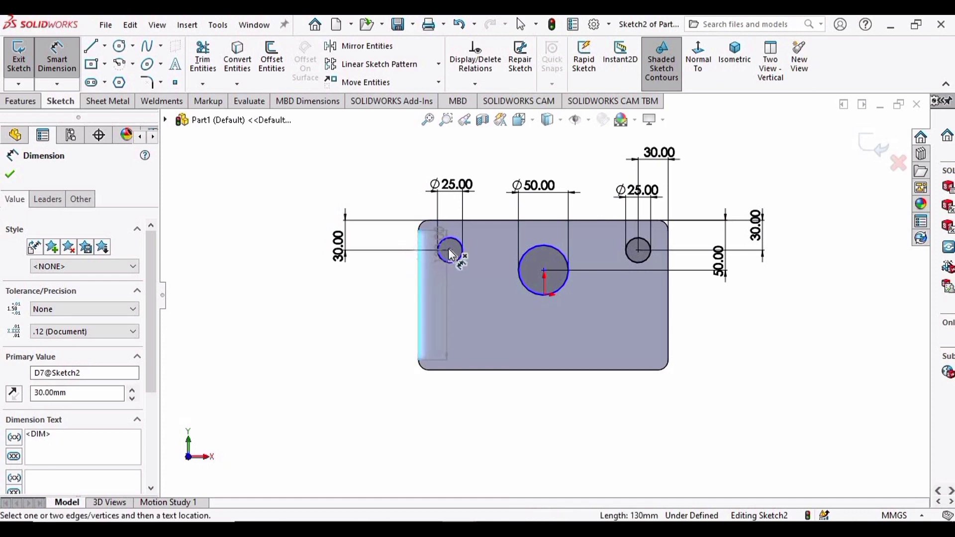
left_click(450, 250)
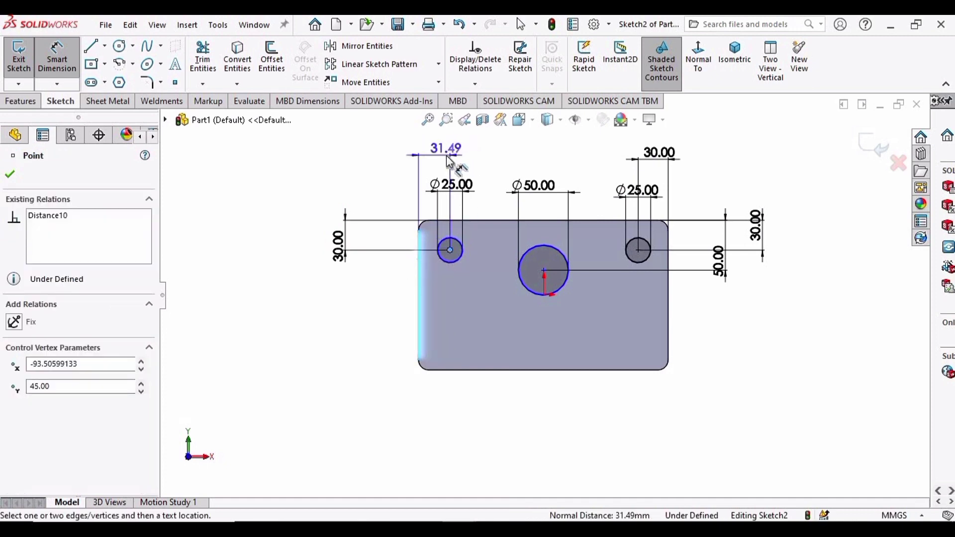
left_click(450, 161)
type("30")
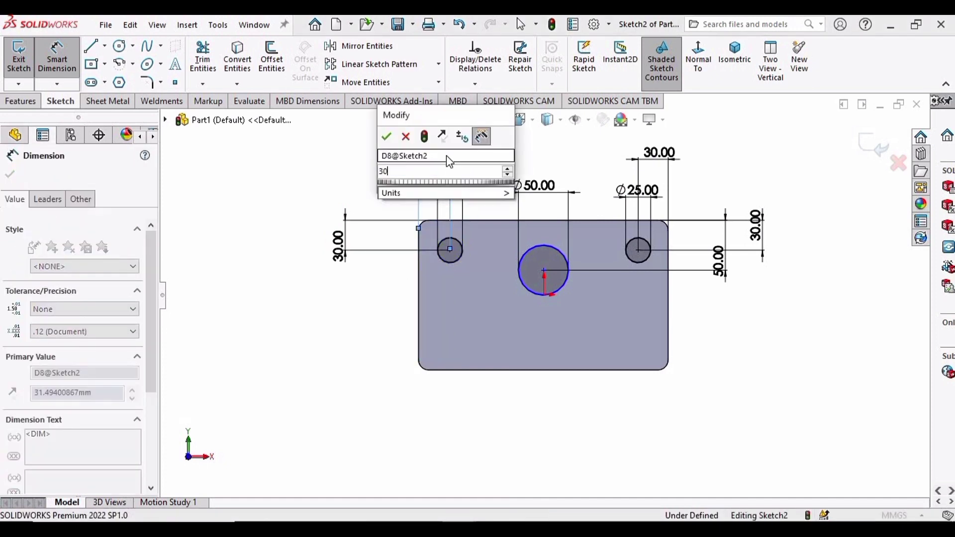
key("Return")
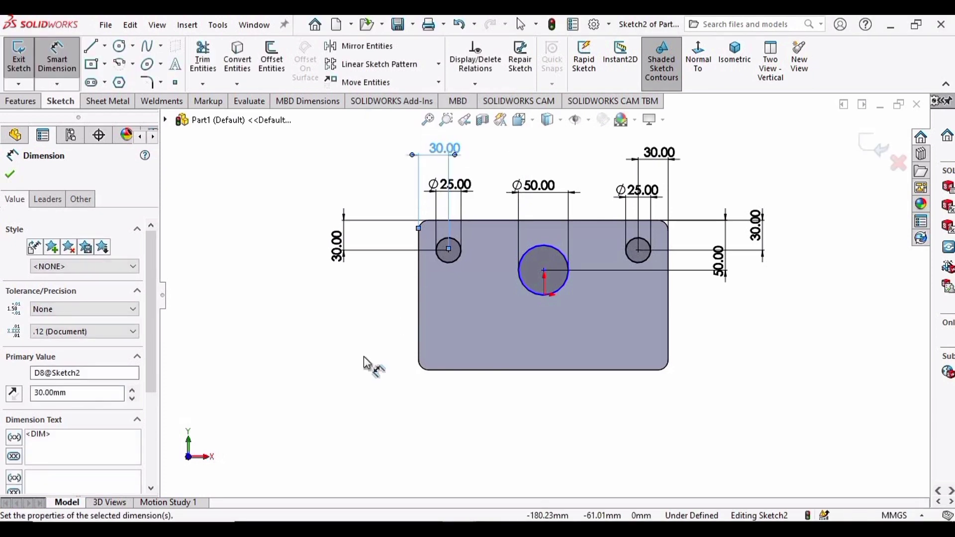
- Draw a horizontal centerline about 74 mm long from the origin toward the plate's right edge
left_click(364, 358)
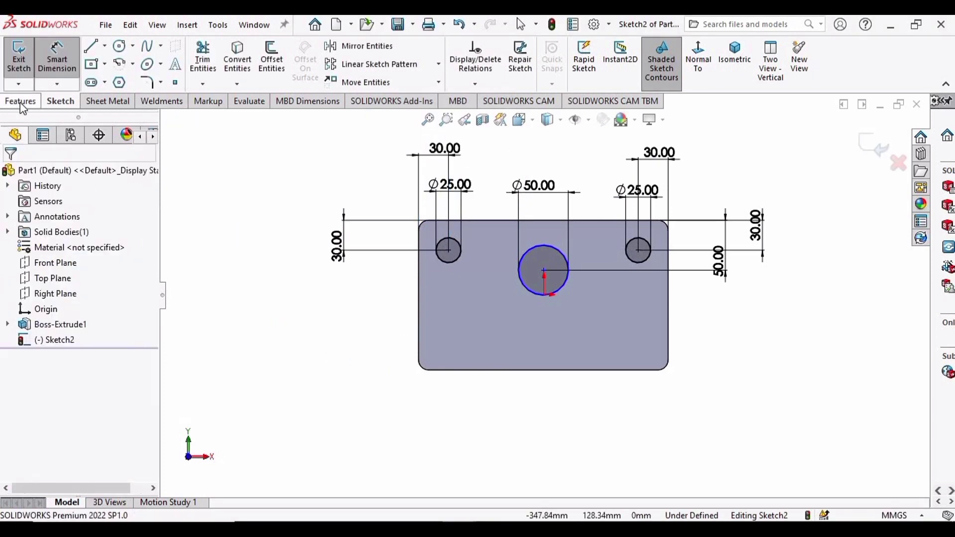
left_click(104, 46)
left_click(113, 82)
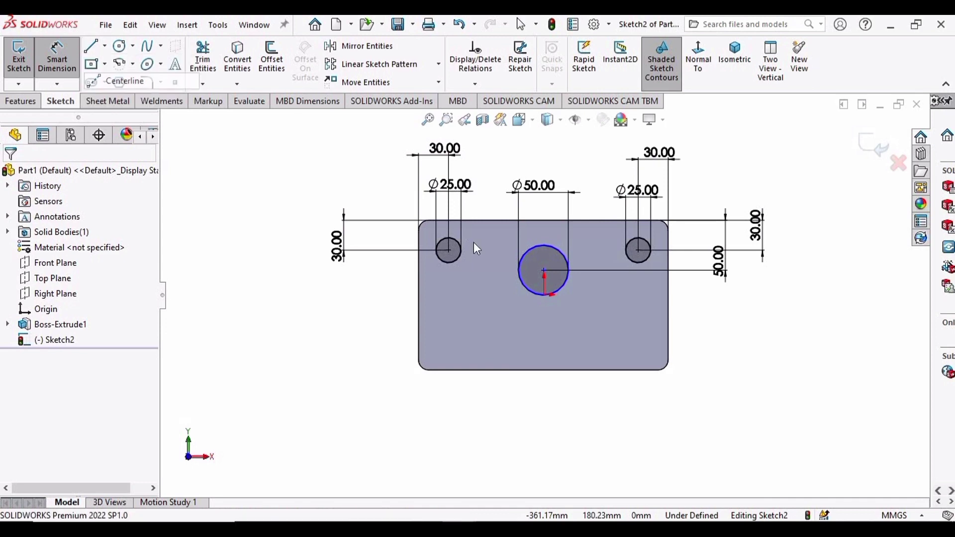
scroll(568, 315, "down", 3)
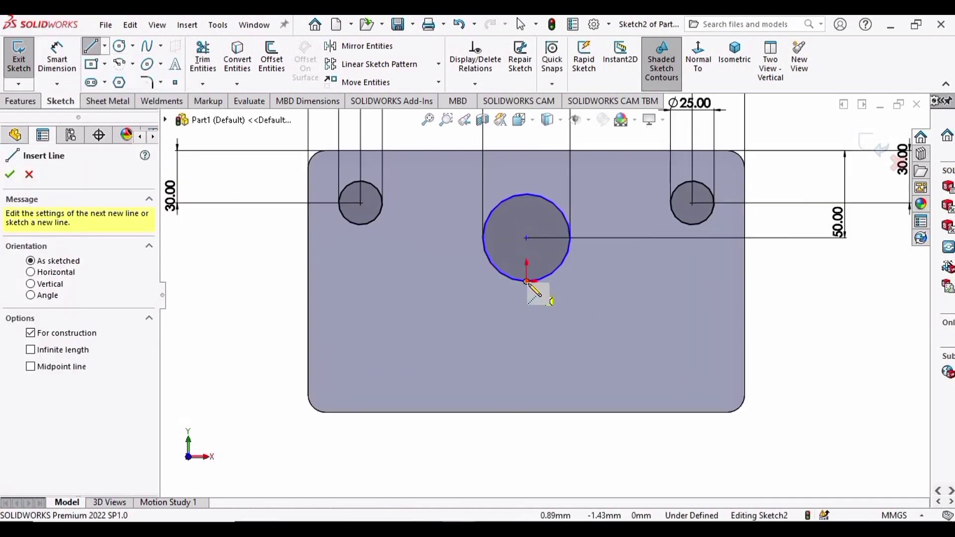
left_click(528, 281)
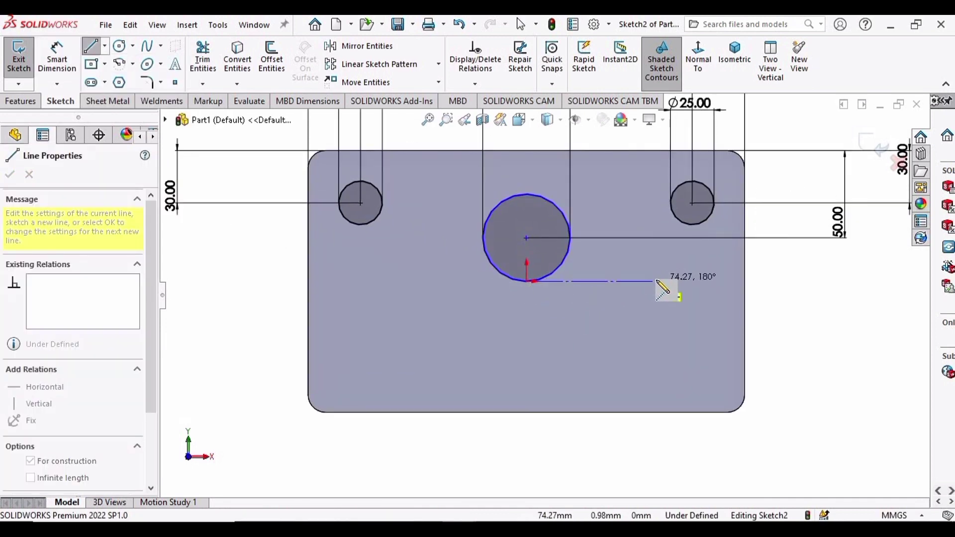
left_click(657, 282)
key("Escape")
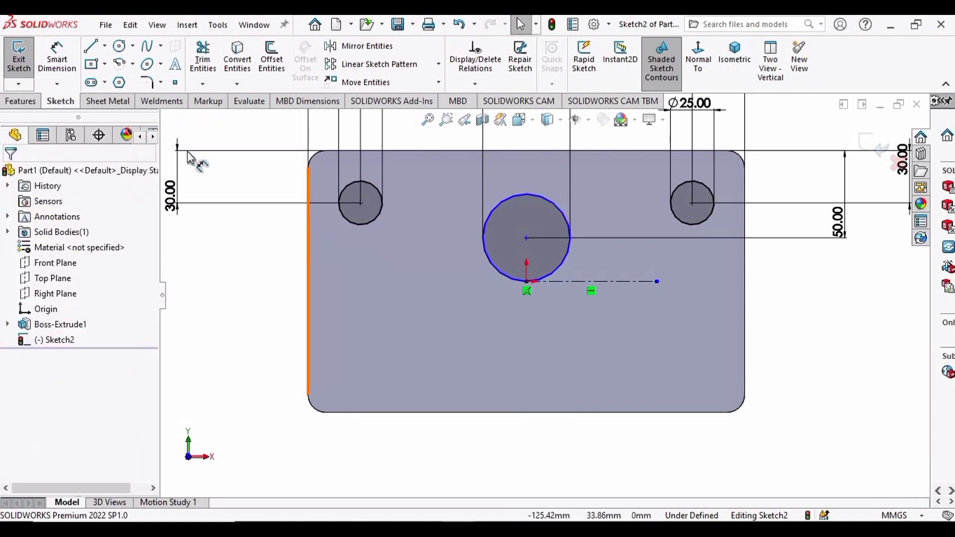
- Mirror the two 25 mm corner circles about the horizontal centerline to the plate's lower half
left_click(376, 50)
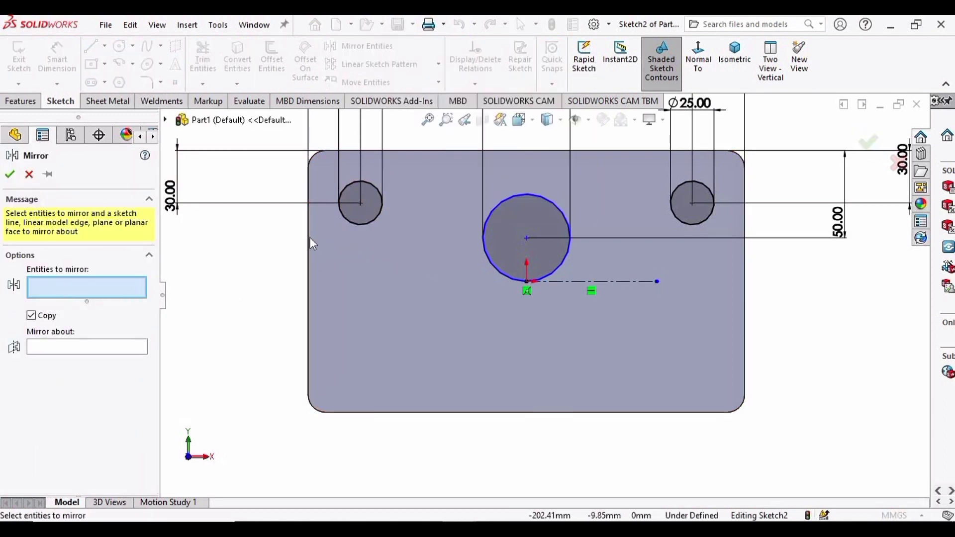
left_click(375, 219)
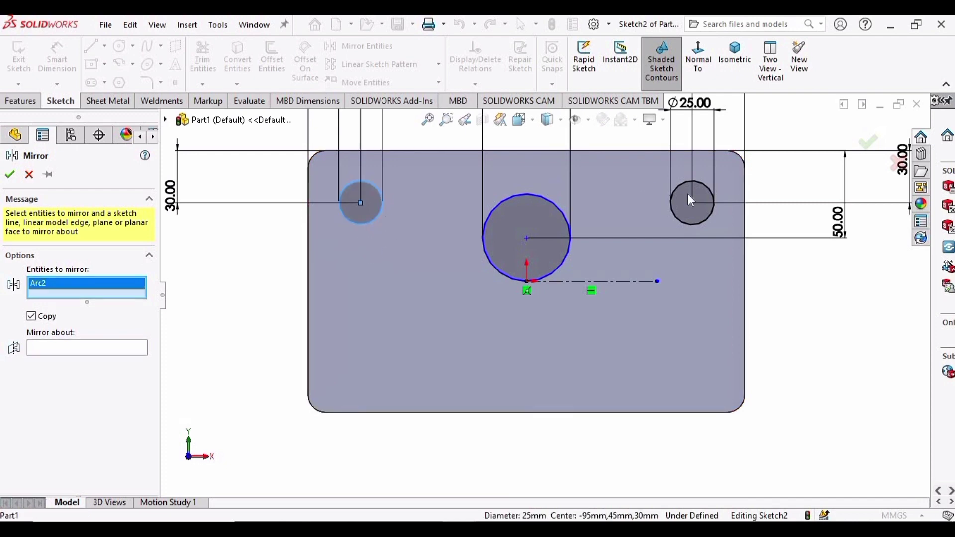
left_click(694, 223)
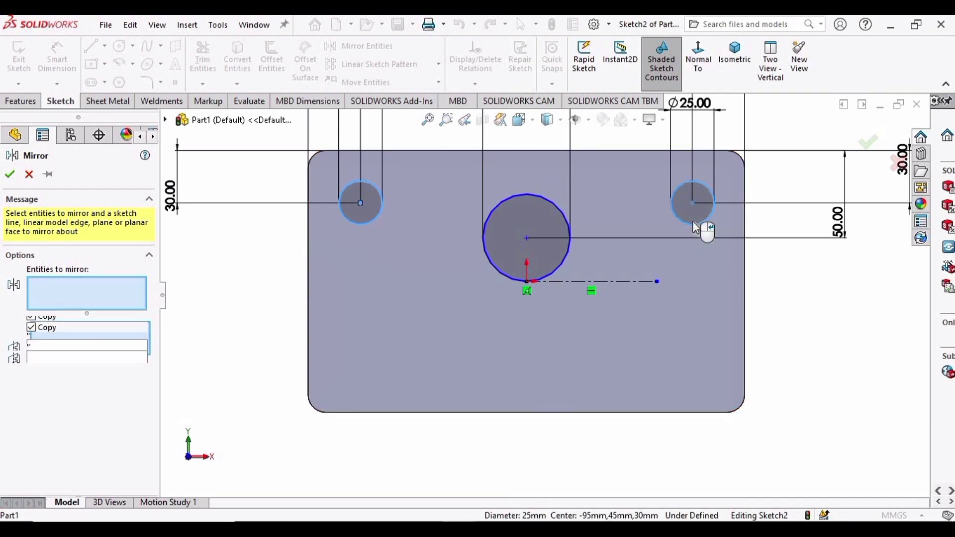
left_click(77, 361)
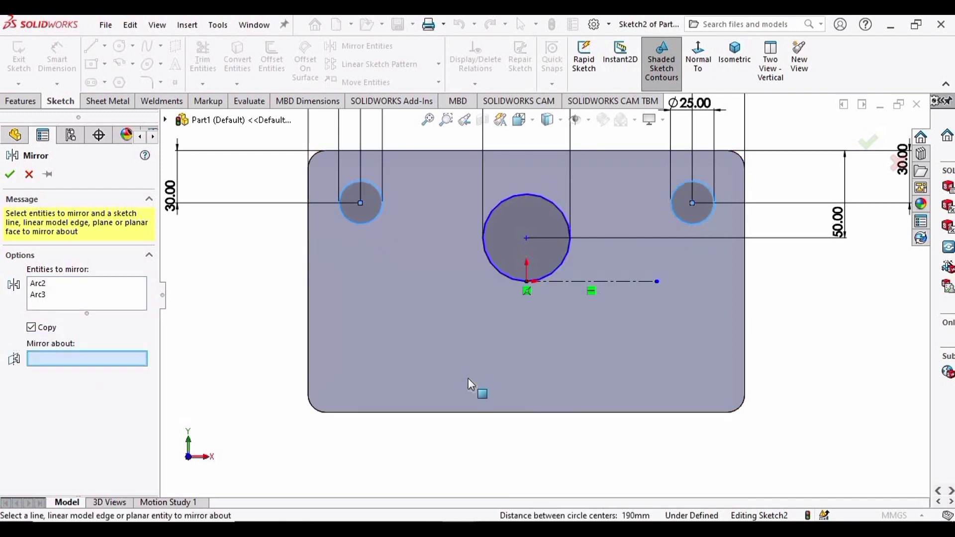
left_click(628, 281)
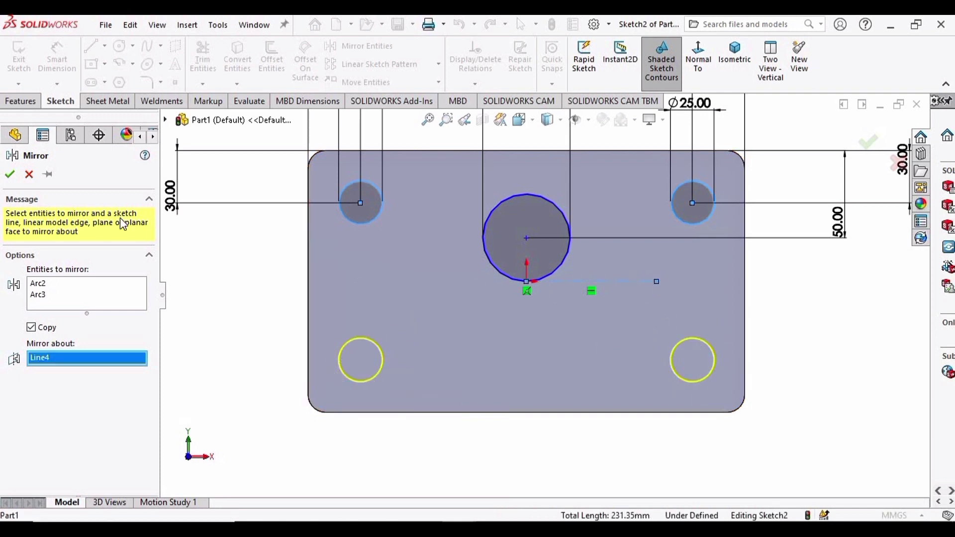
left_click(10, 174)
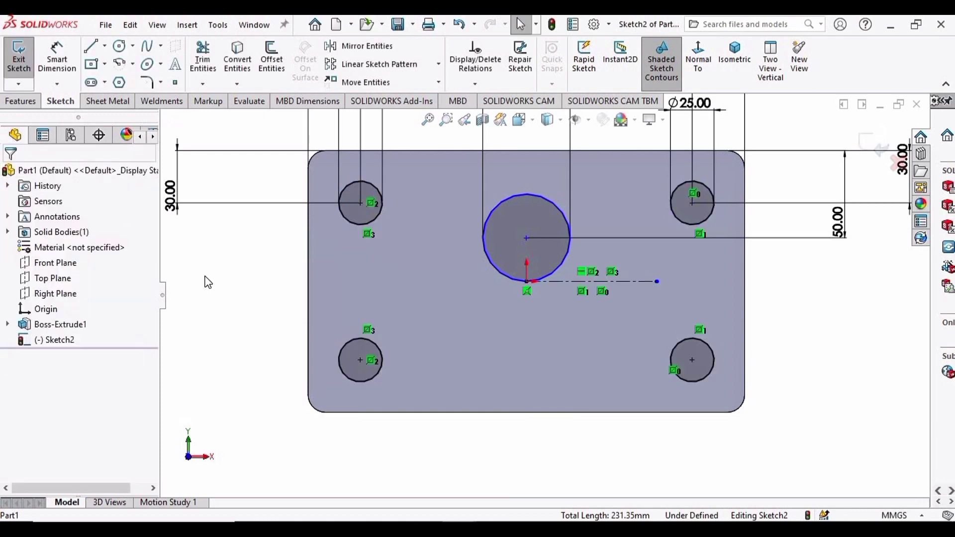
- Save the part as Upper_Plate in the Press_Machine folder
key("f")
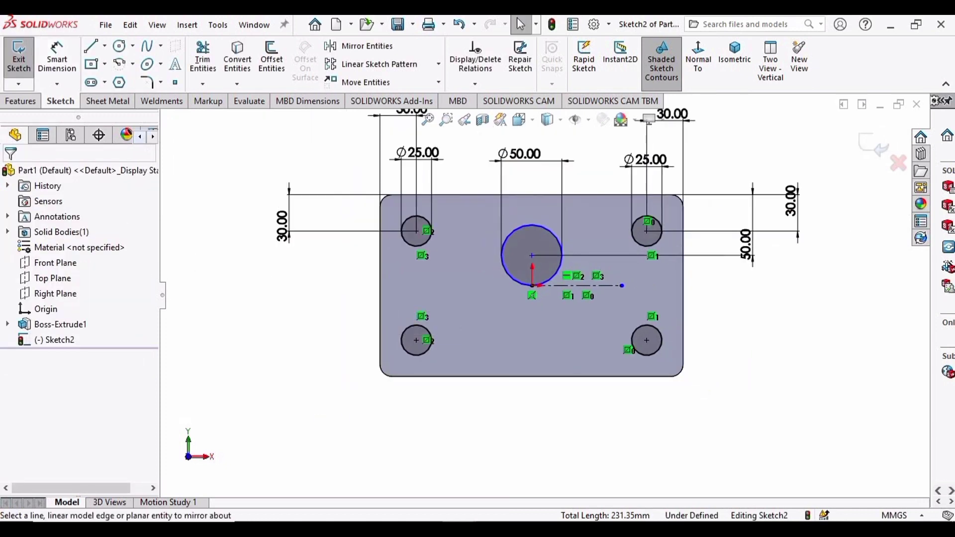
left_click(105, 26)
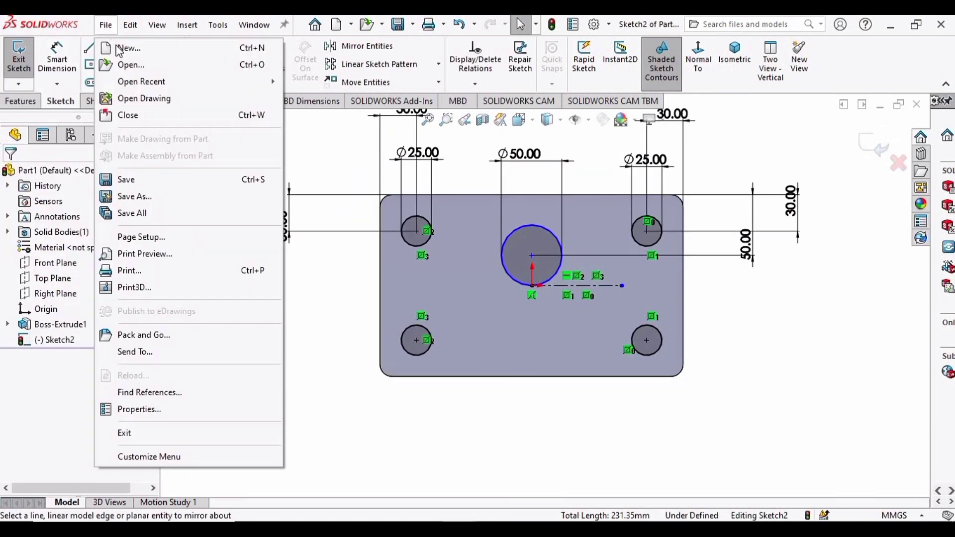
left_click(147, 197)
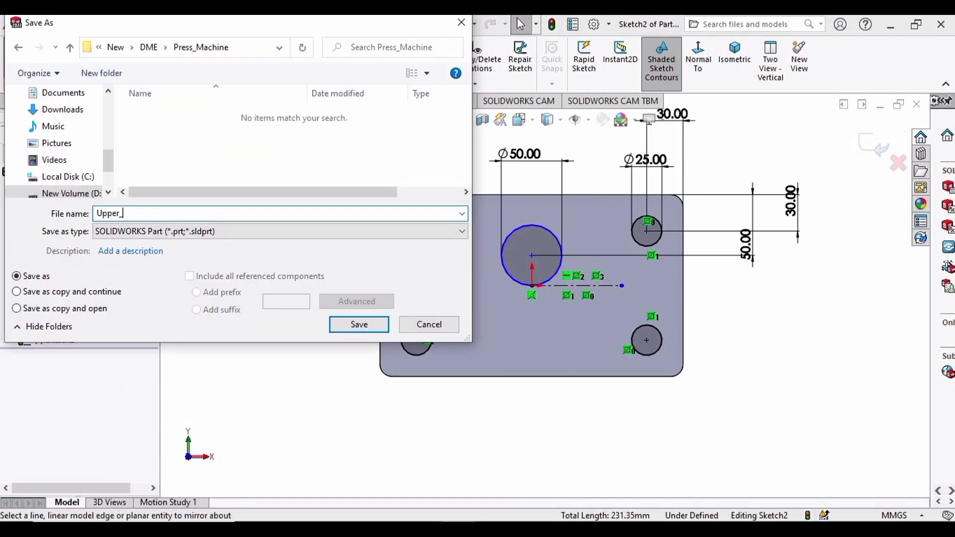
key("Return")
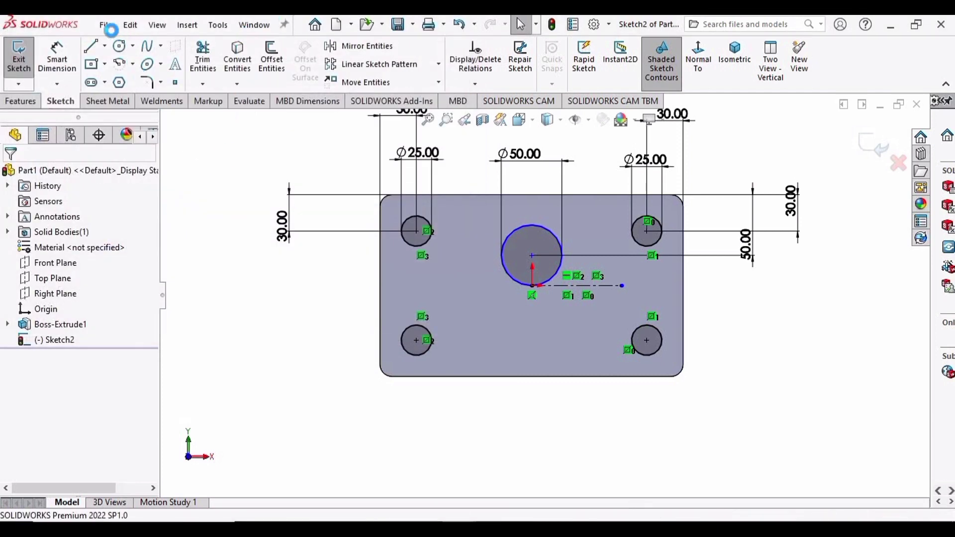
- Save the same part under the name Lower_plate in the Press_Machine folder
left_click(105, 25)
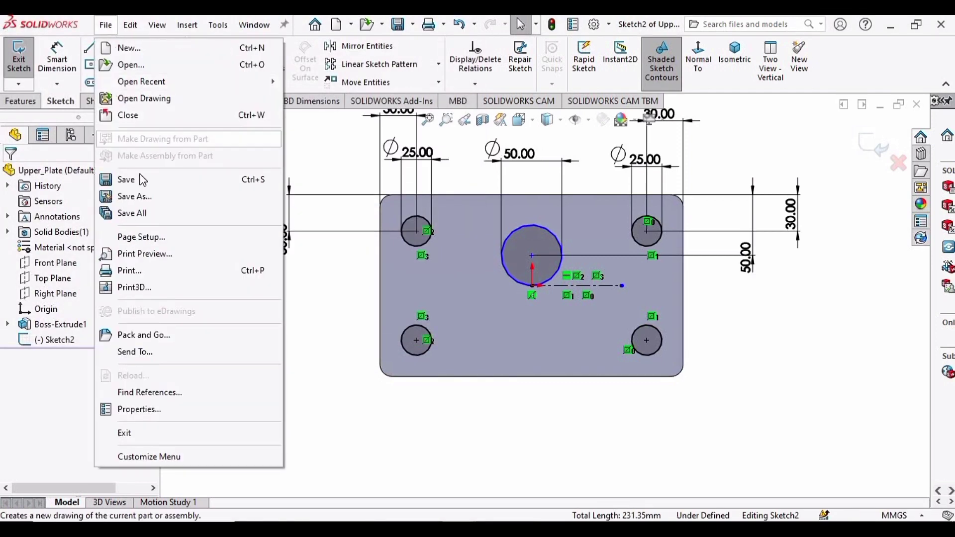
left_click(142, 196)
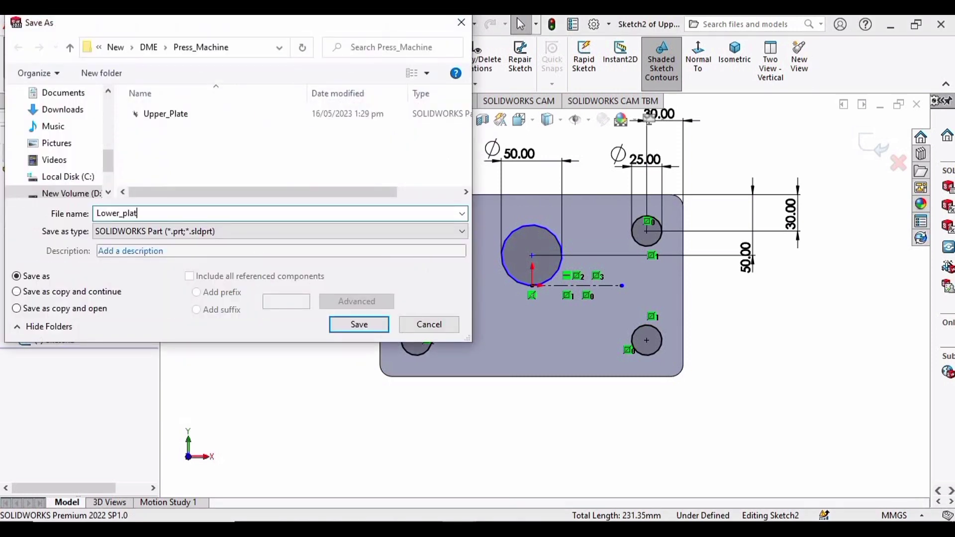
key("Return")
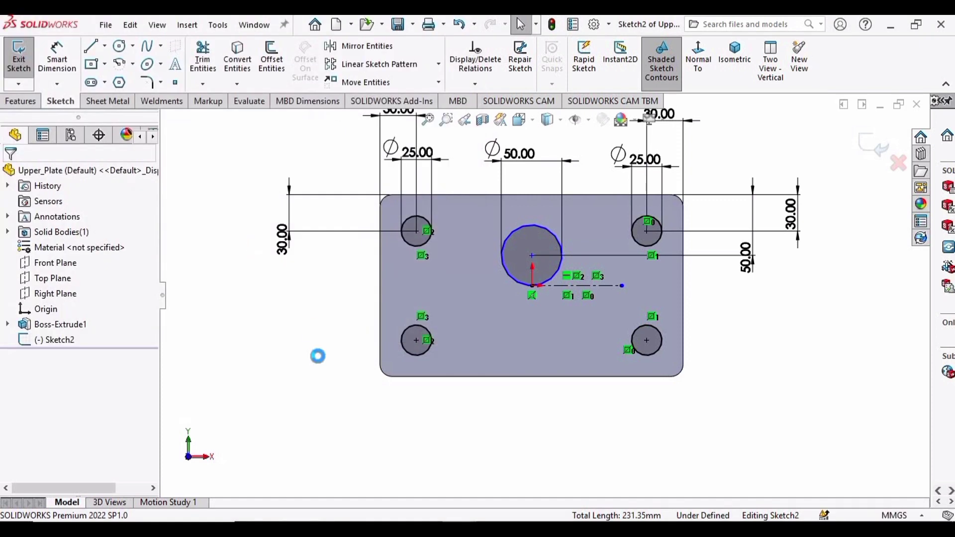
- Exit the hole sketch and close the Lower_plate part
scroll(537, 301, "up", 3)
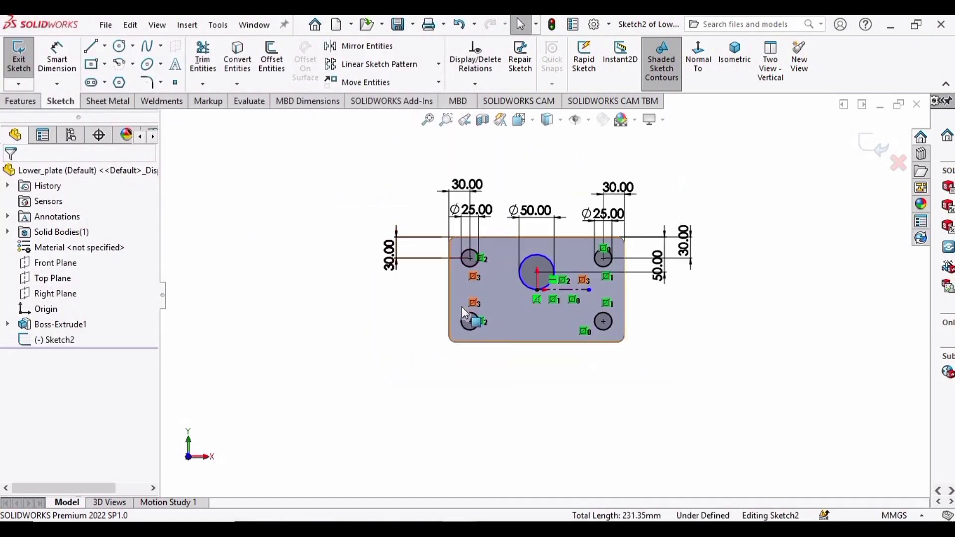
left_click(20, 101)
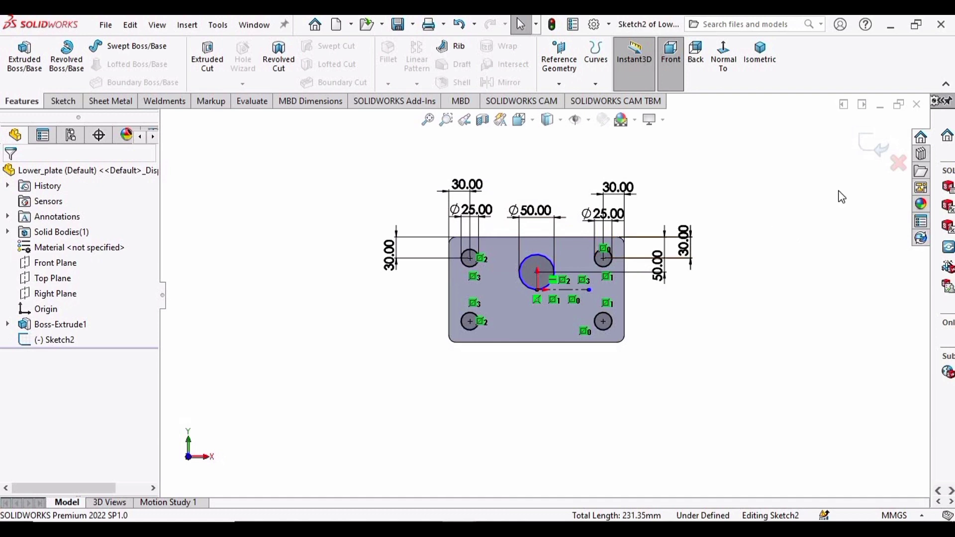
left_click(876, 149)
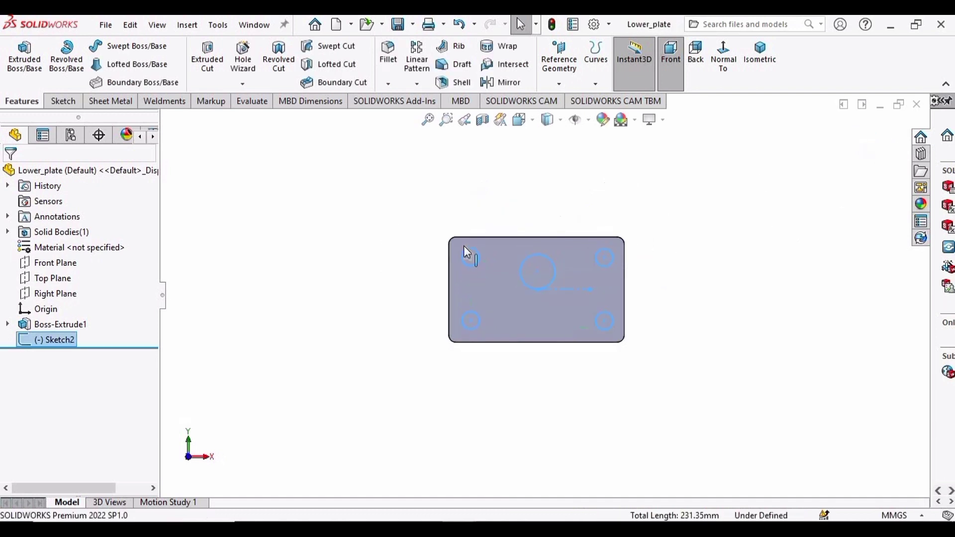
left_click(916, 106)
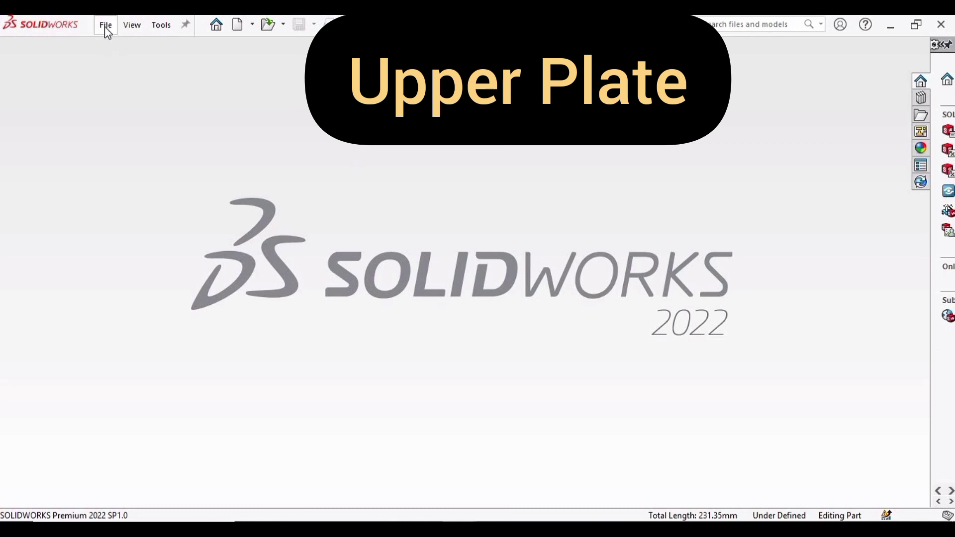
- Open the Upper_Plate part from the Press_Machine folder
left_click(106, 24)
left_click(122, 63)
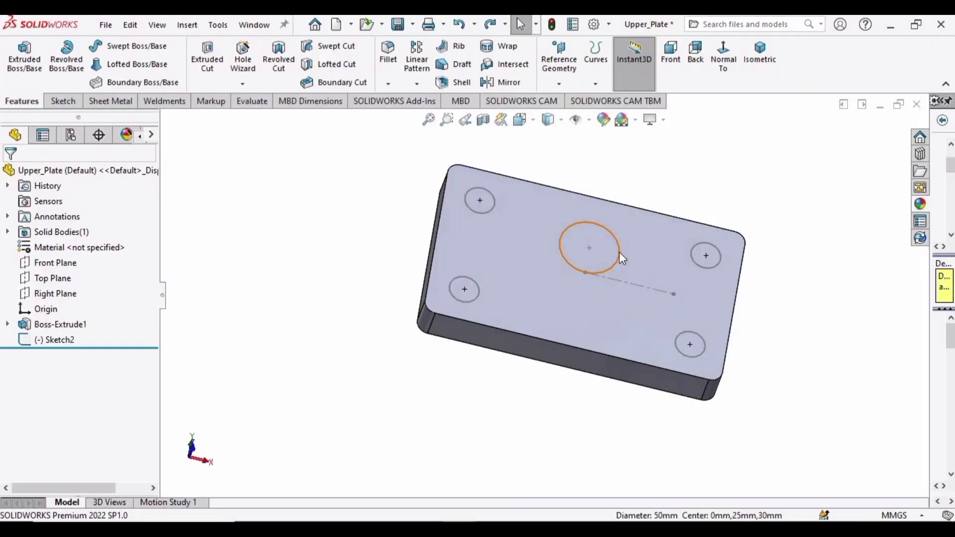
left_click(619, 253)
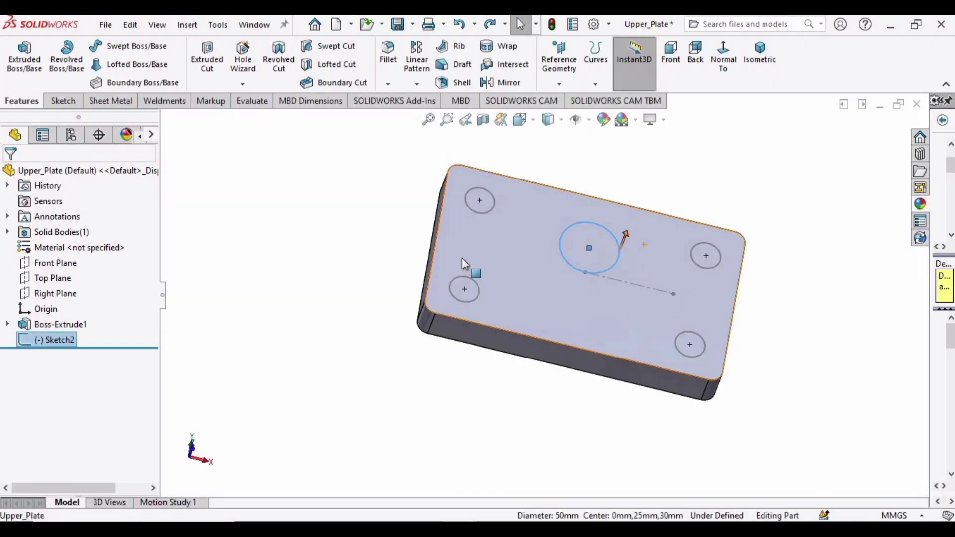
- Edit the plate's hole sketch and convert the 50 mm circle to construction geometry
scroll(461, 258, "up", 1)
right_click(63, 342)
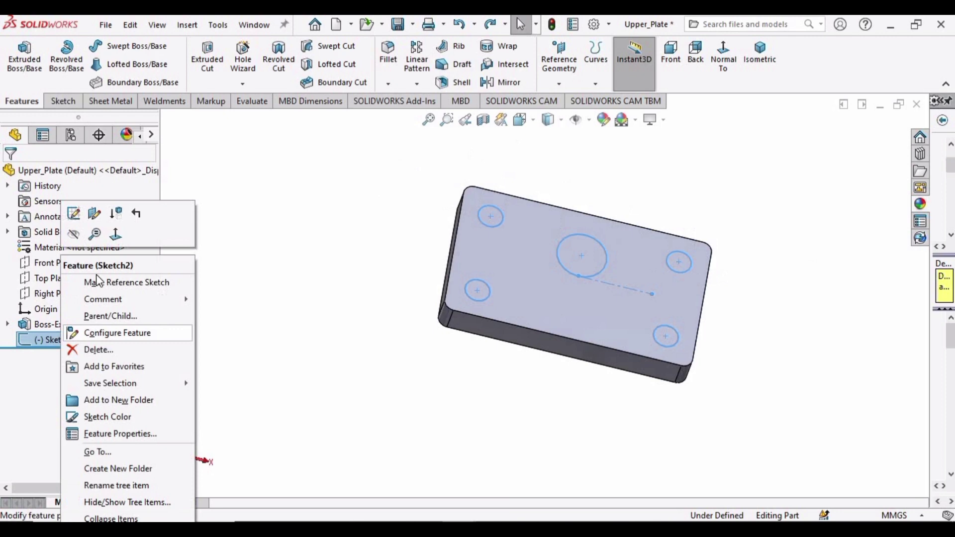
left_click(79, 213)
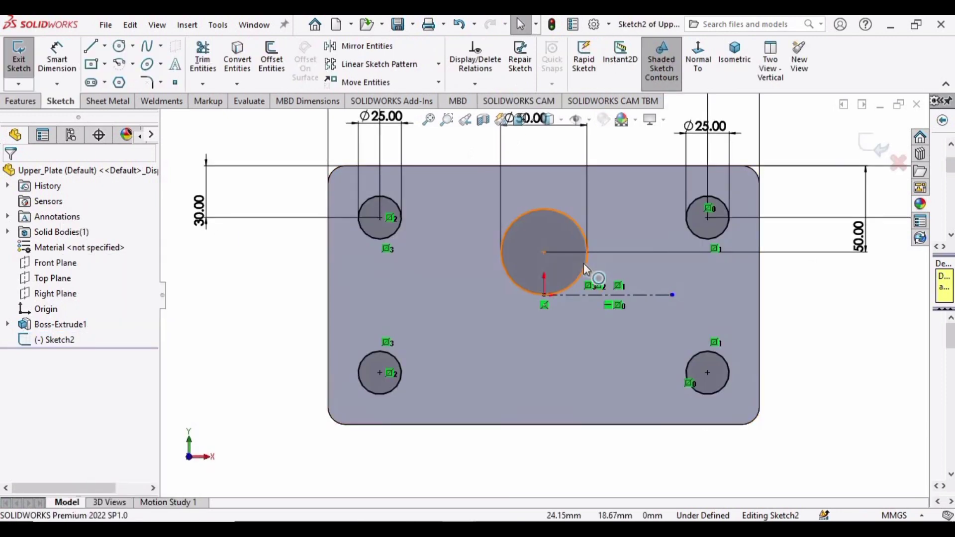
right_click(584, 266)
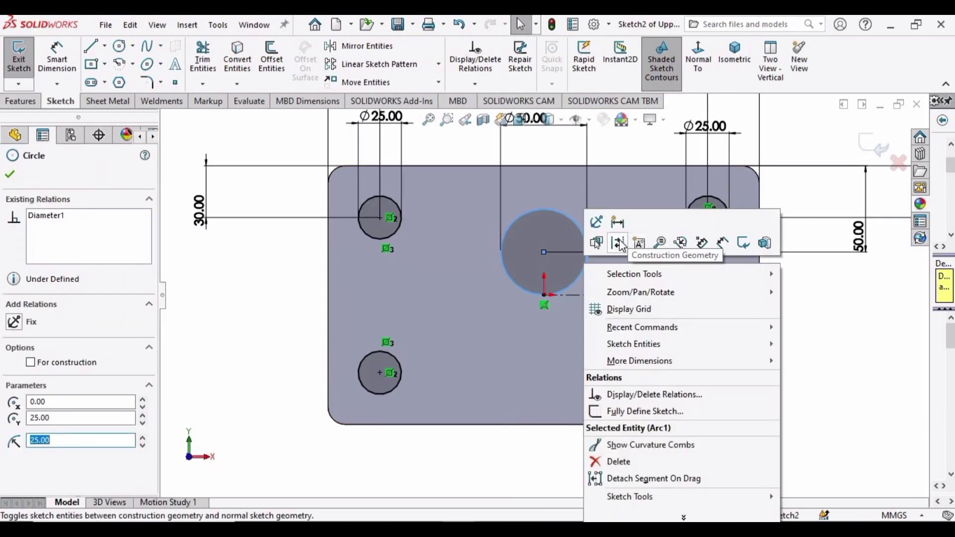
left_click(701, 242)
scroll(557, 291, "up", 3)
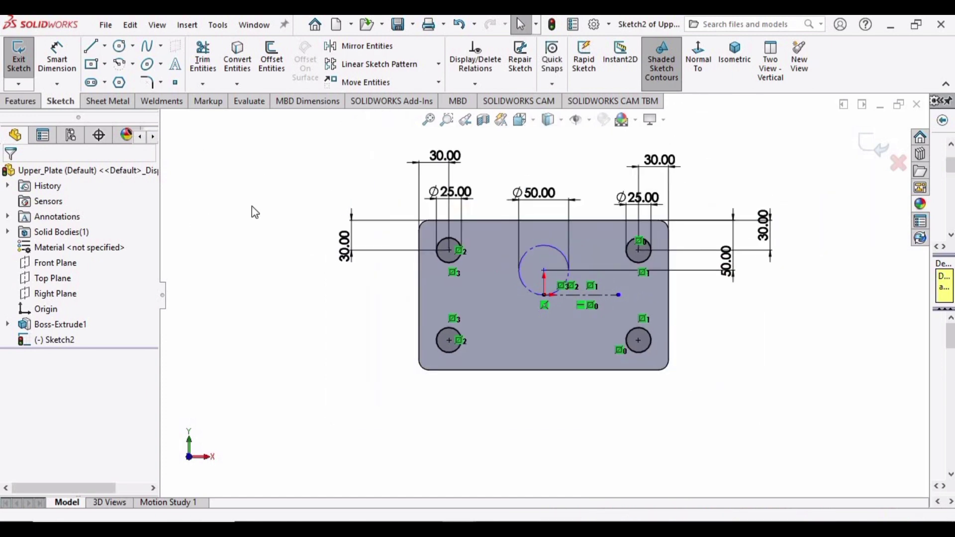
- Cut the four 25 mm corner holes through the upper plate with an Extruded Cut set to Through All
left_click(35, 103)
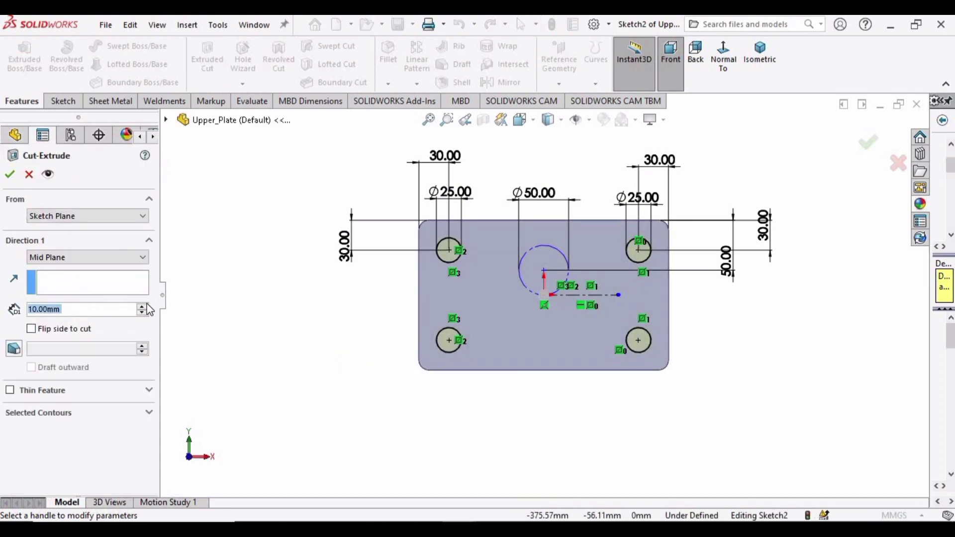
left_click(143, 307)
left_click(143, 307)
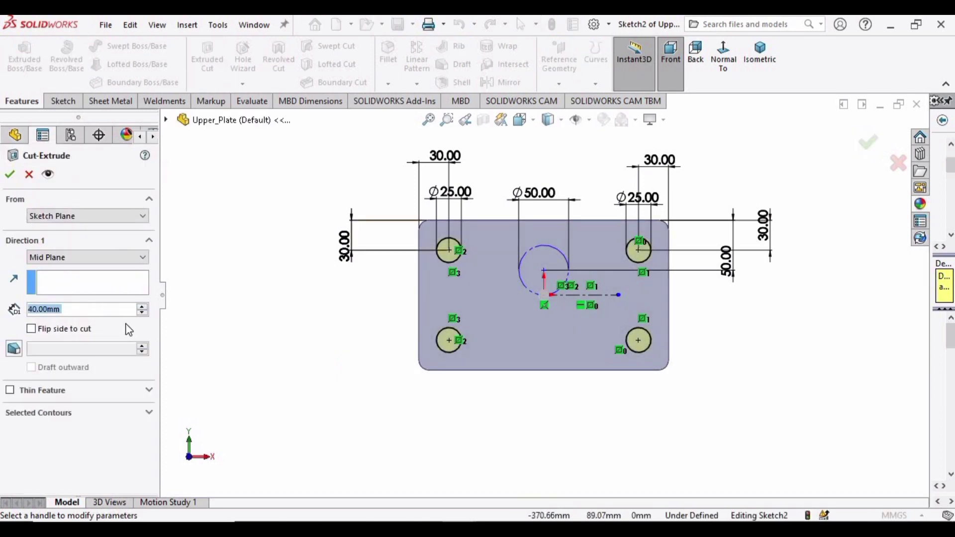
left_click(53, 309)
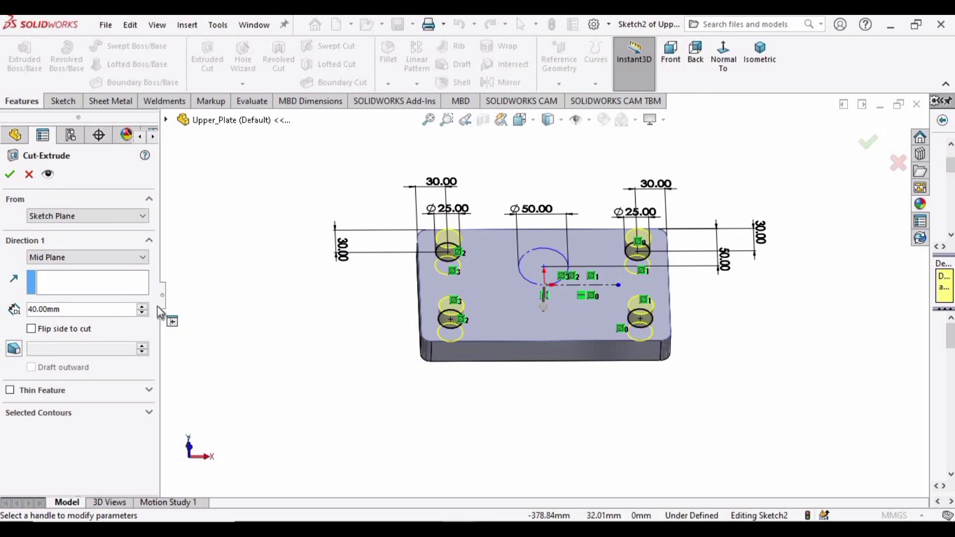
left_click(141, 307)
left_click(141, 307)
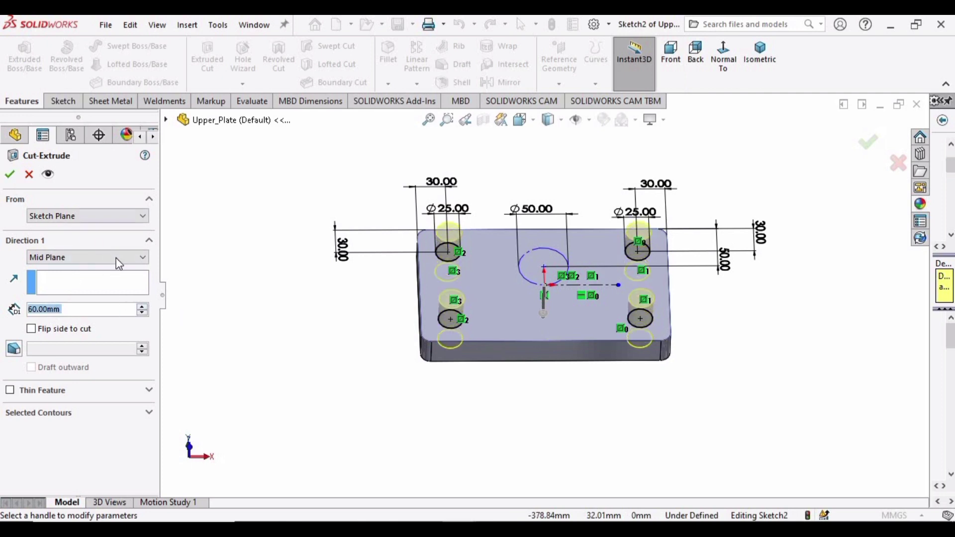
left_click(141, 258)
left_click(69, 269)
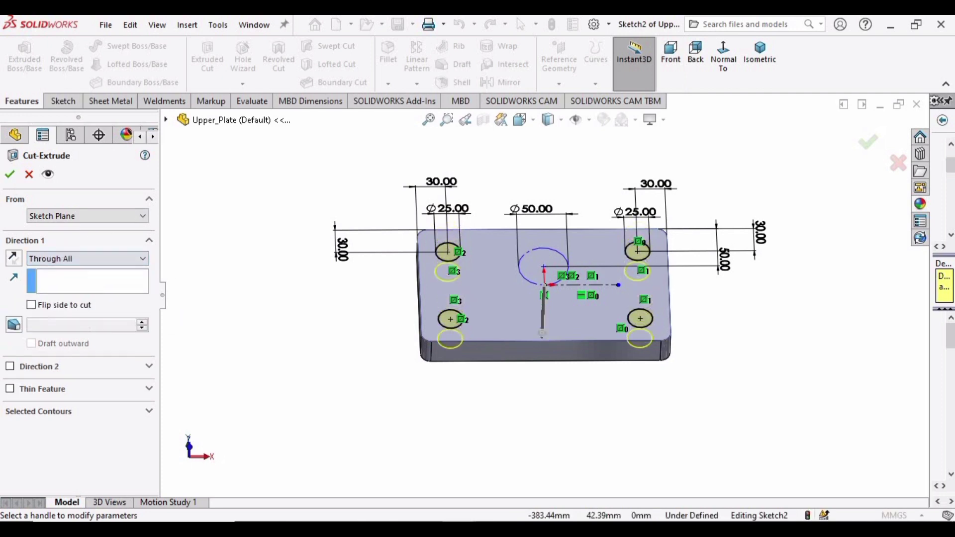
key("Return")
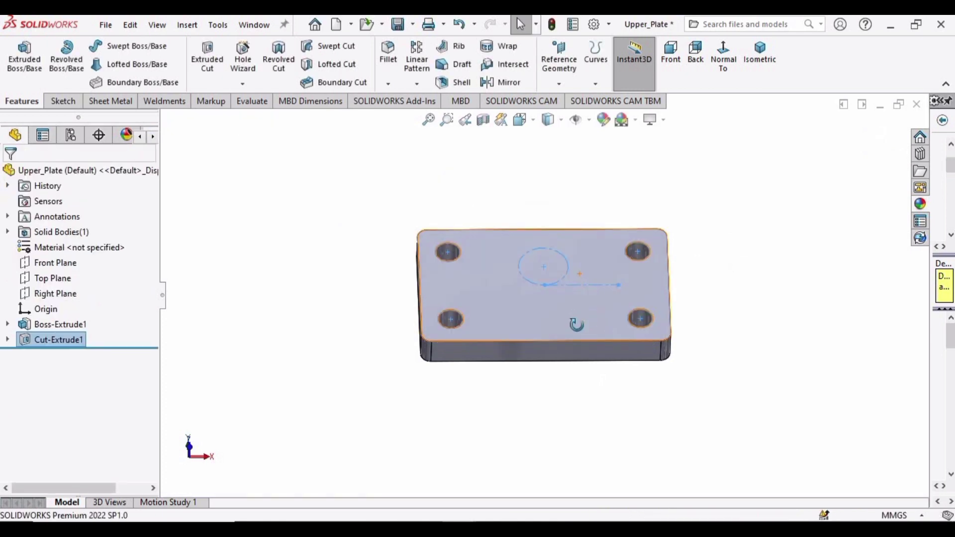
scroll(513, 269, "down", 1)
left_click(307, 285)
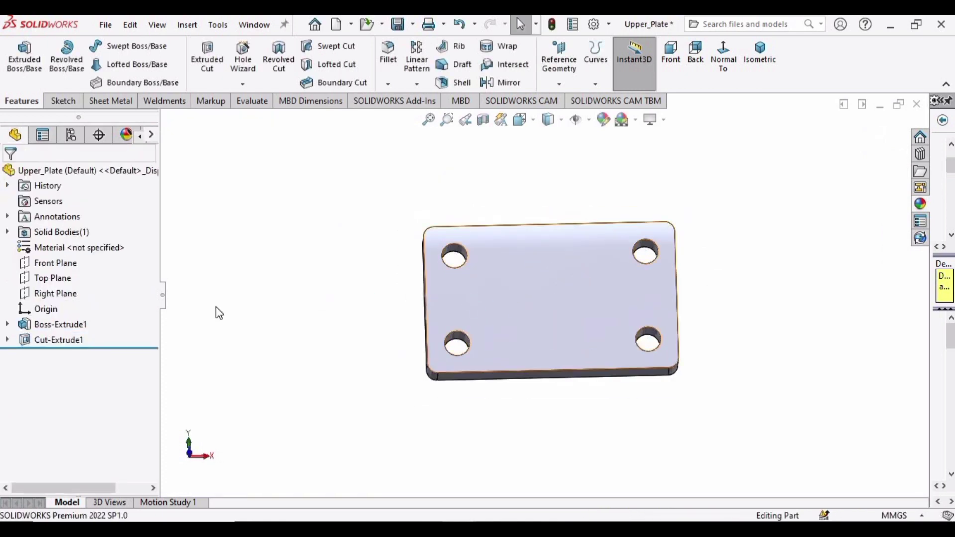
- Sketch a circle about 24 mm in diameter on the upper plate's large face, vertically above the origin
left_click(544, 319)
left_click(604, 272)
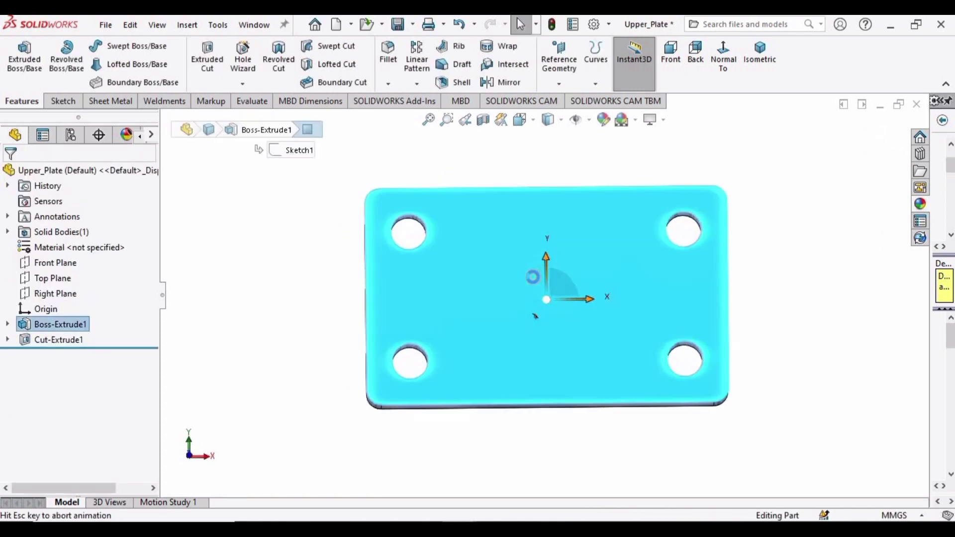
left_click(120, 52)
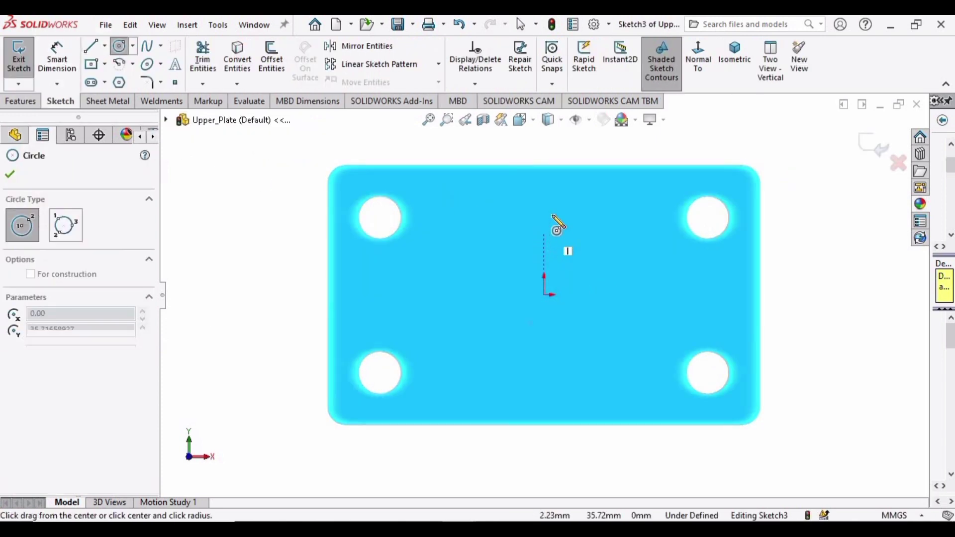
left_click(543, 233)
left_click(558, 223)
key("Escape")
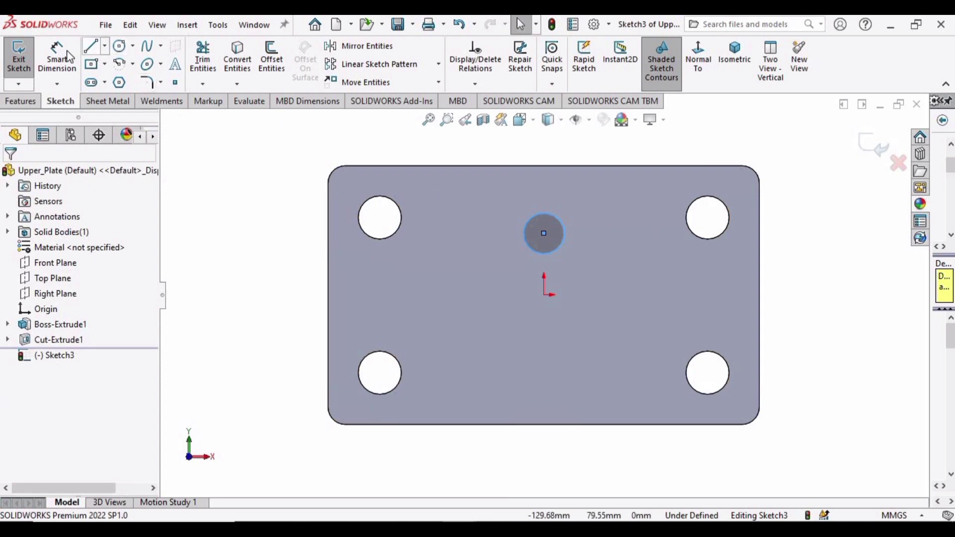
- Dimension the circle's diameter to 50 mm
left_click(56, 57)
left_click(521, 240)
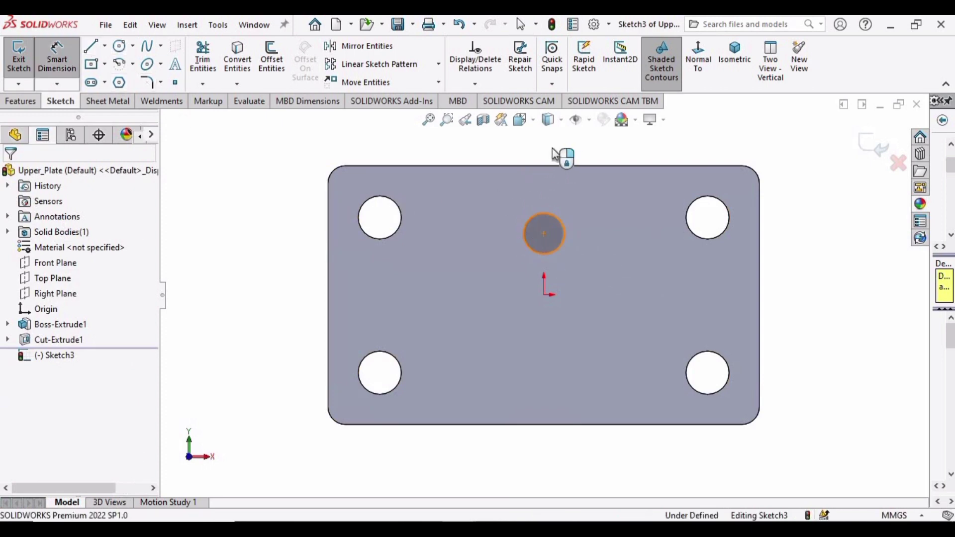
left_click(529, 149)
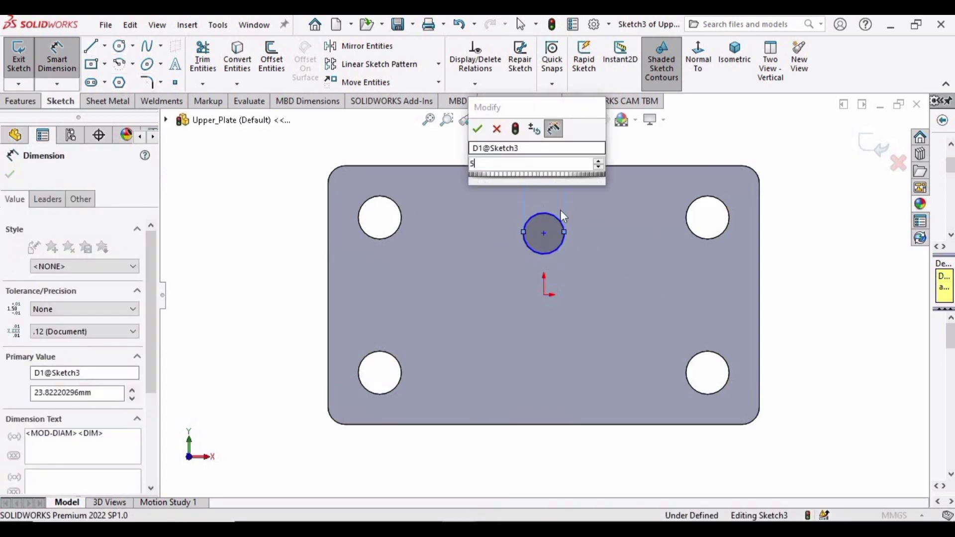
type("50")
key("Return")
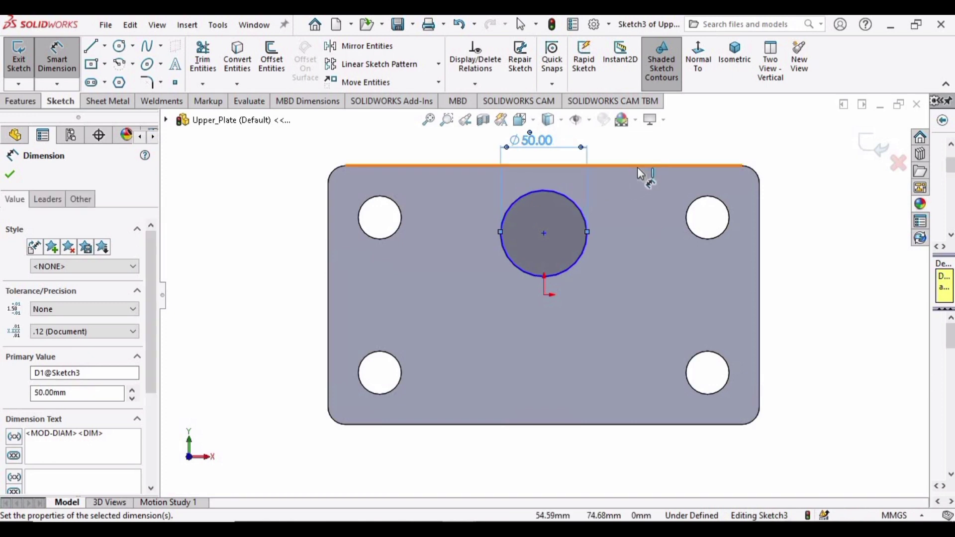
- Dimension the circle's centre 50 mm from the plate's upper edge and move the diameter dimension clear of the plate
left_click(637, 167)
left_click(543, 232)
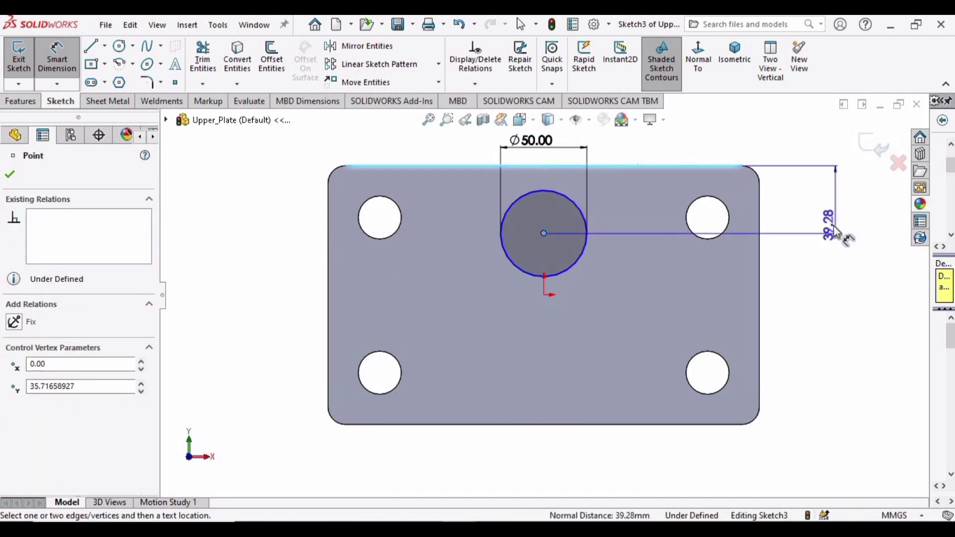
left_click(838, 235)
type("50")
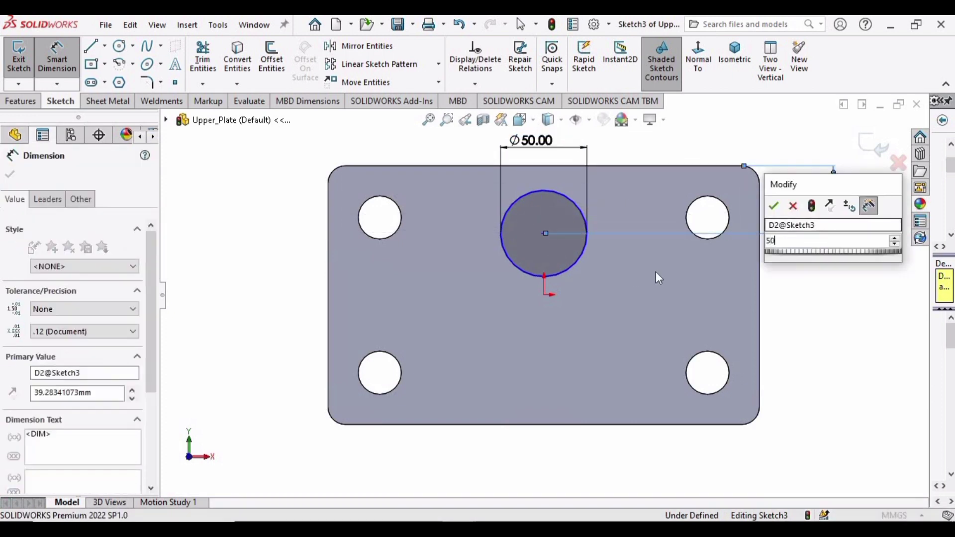
key("Return")
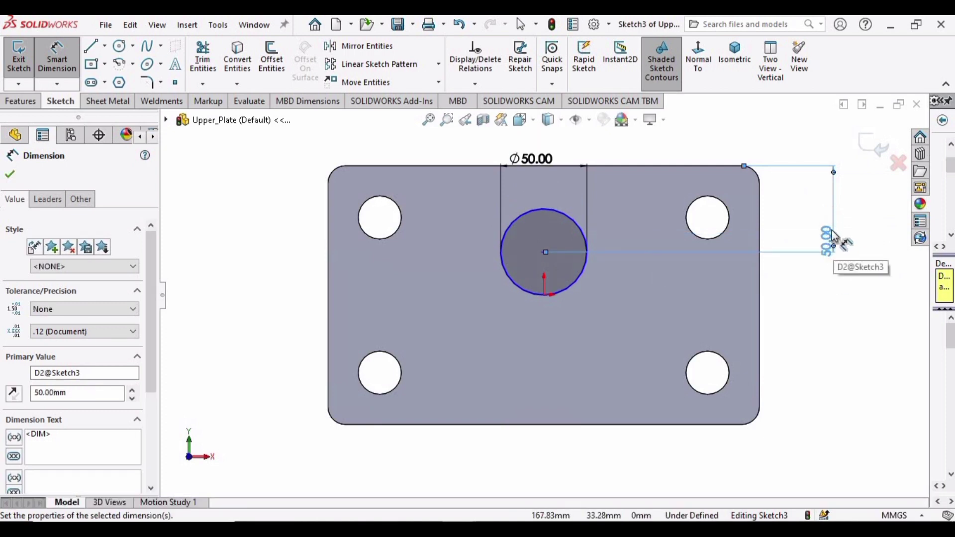
left_click_drag(555, 165, 553, 143)
key("Escape")
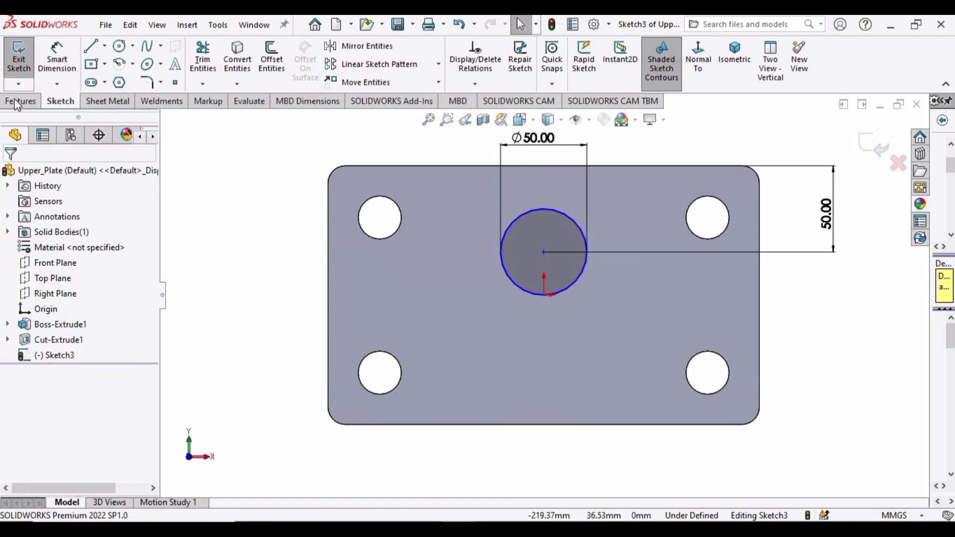
- Extrude the 50 mm circle as a Blind boss 90 mm high from the upper plate's face
left_click(20, 101)
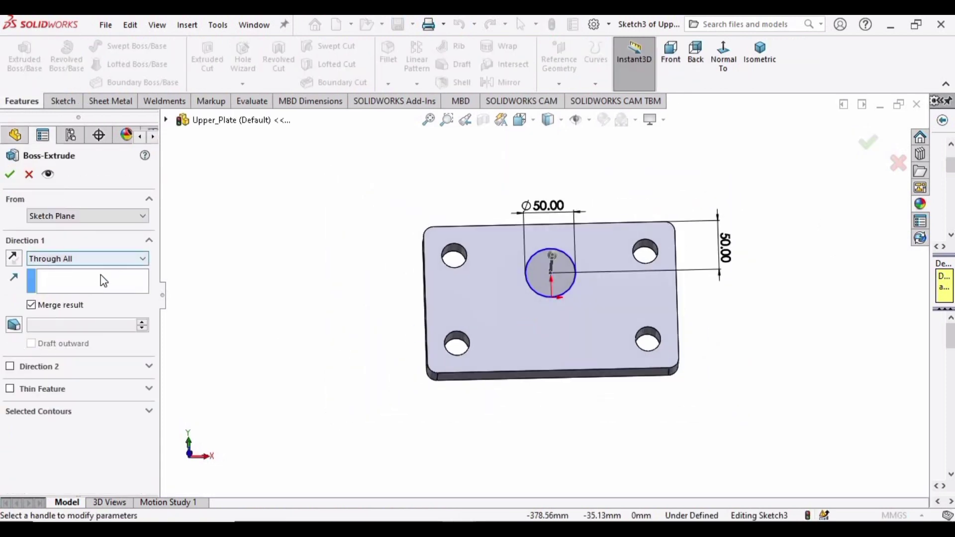
left_click(87, 258)
left_click(50, 267)
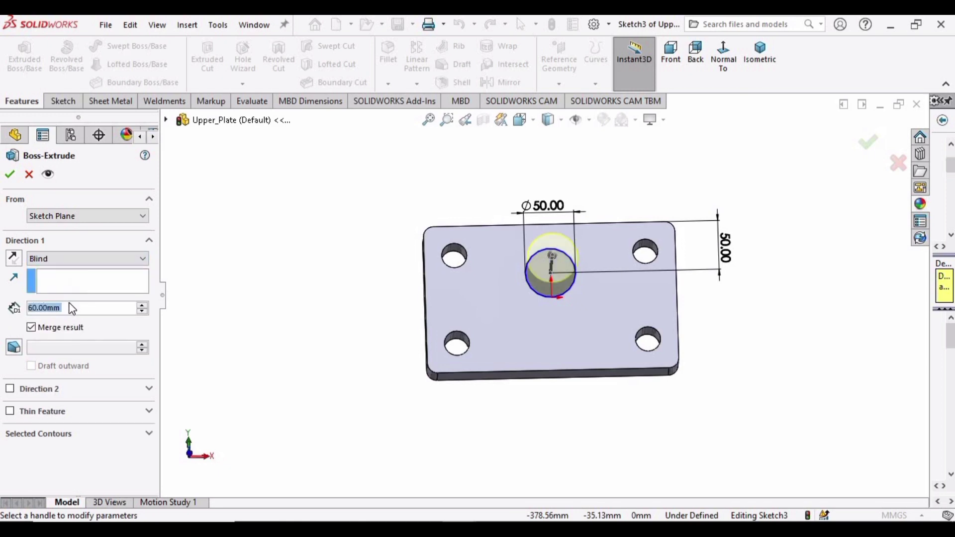
left_click(141, 306)
left_click(141, 305)
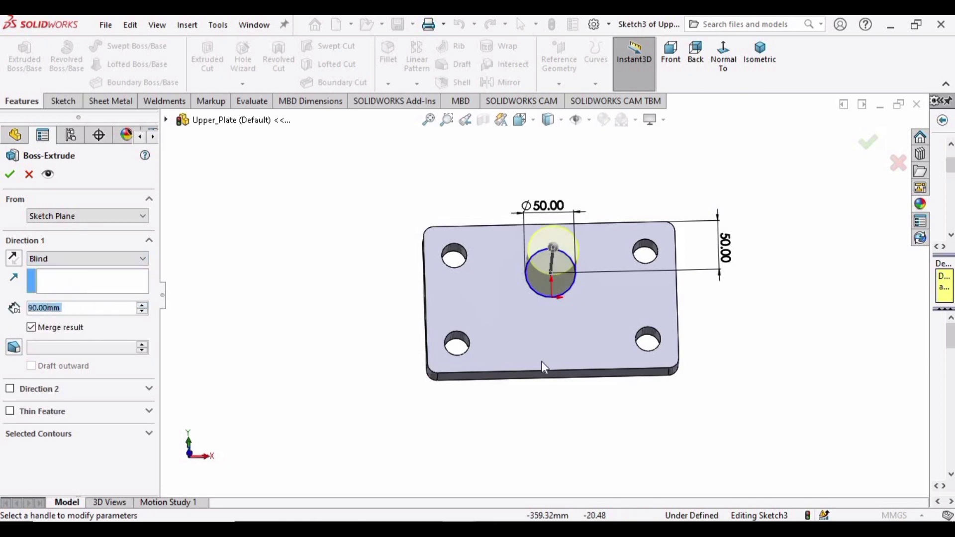
middle_click_drag(541, 361, 551, 258)
scroll(550, 257, "down", 2)
left_click(9, 175)
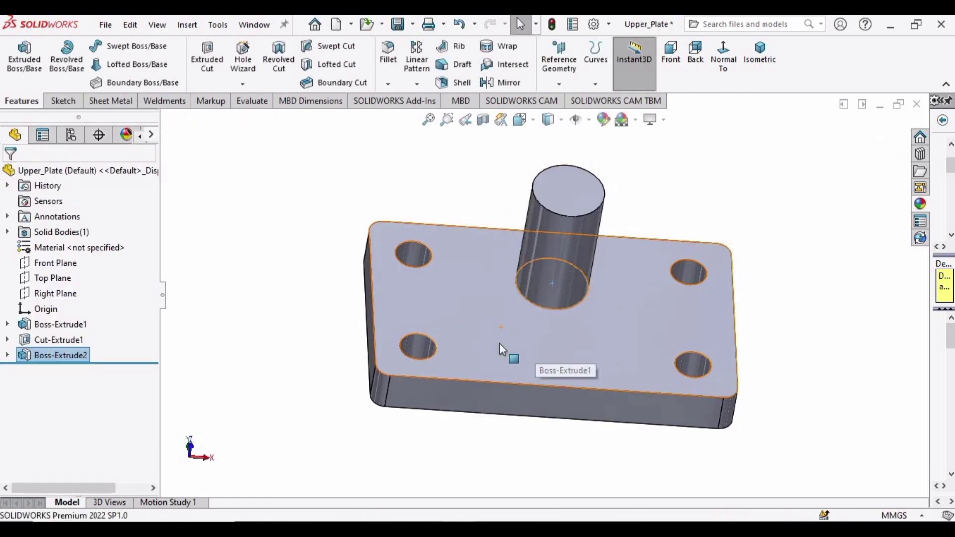
- Apply the polished brass appearance to the whole upper plate part
left_click(230, 313)
scroll(605, 318, "up", 2)
middle_click_drag(572, 298, 448, 298)
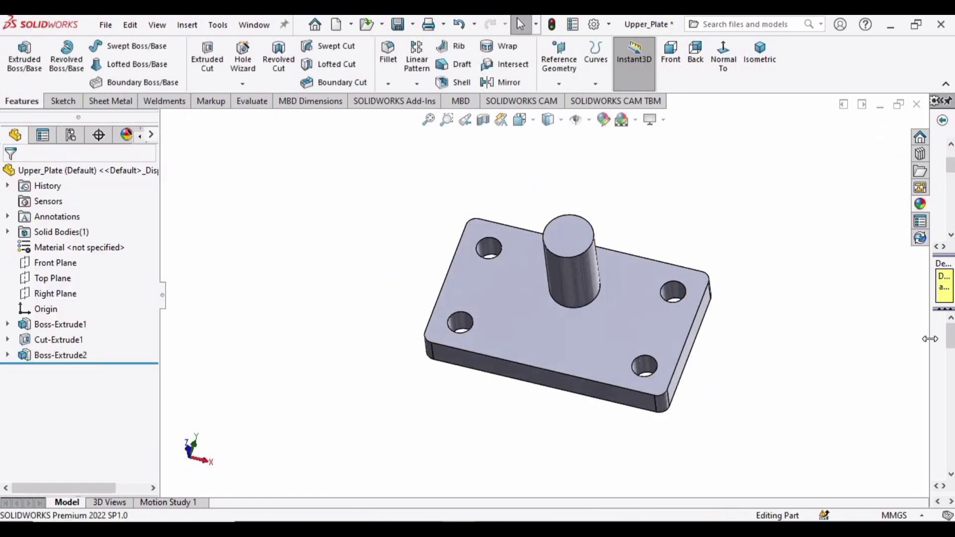
left_click_drag(928, 339, 731, 335)
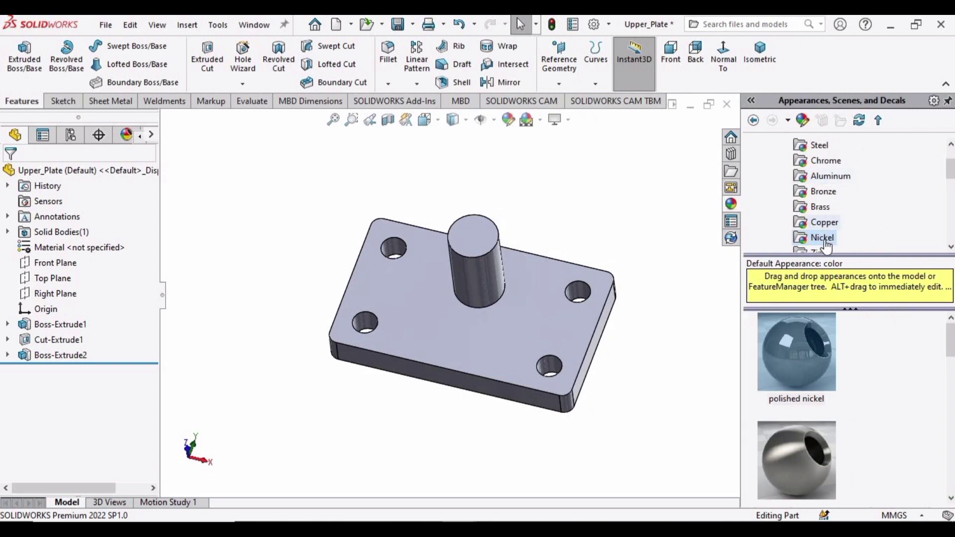
left_click(825, 144)
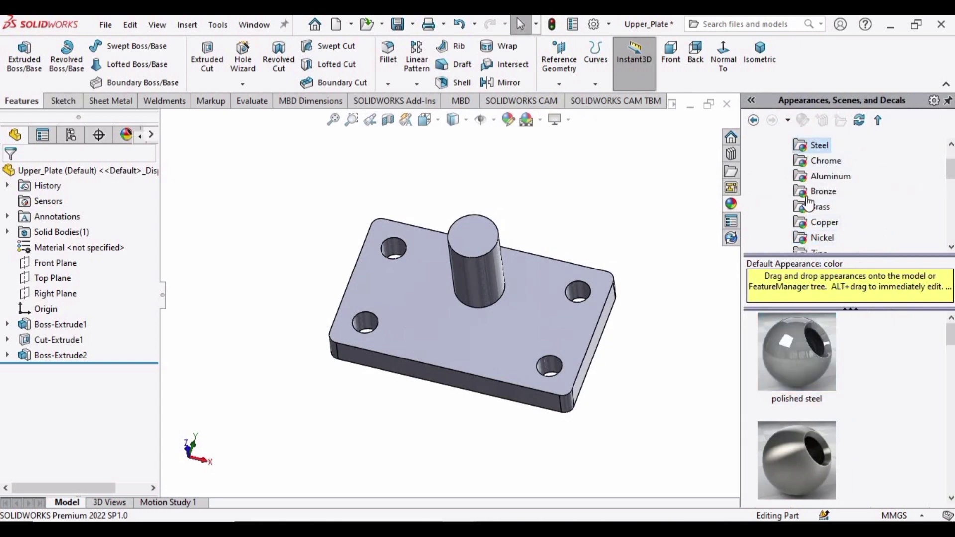
left_click(826, 209)
left_click_drag(796, 351, 480, 365)
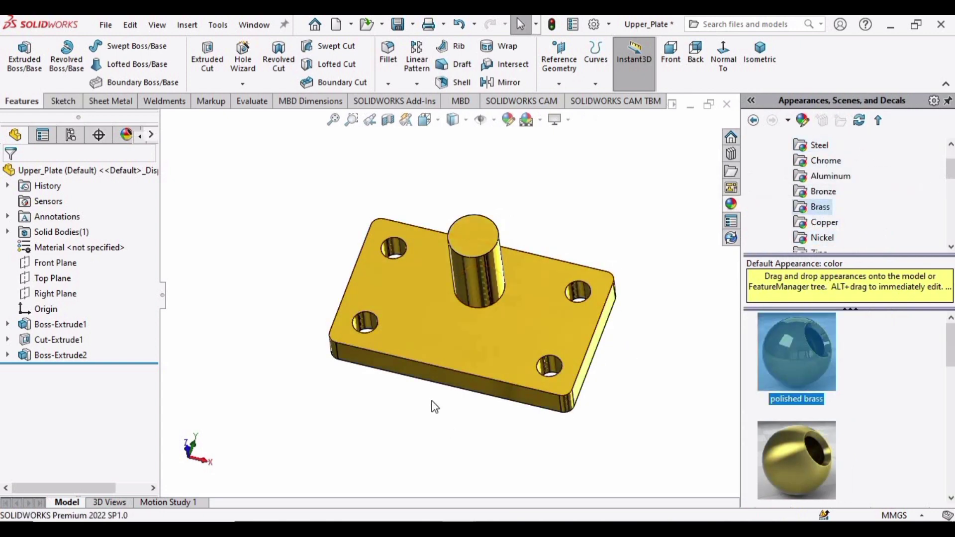
left_click(759, 52)
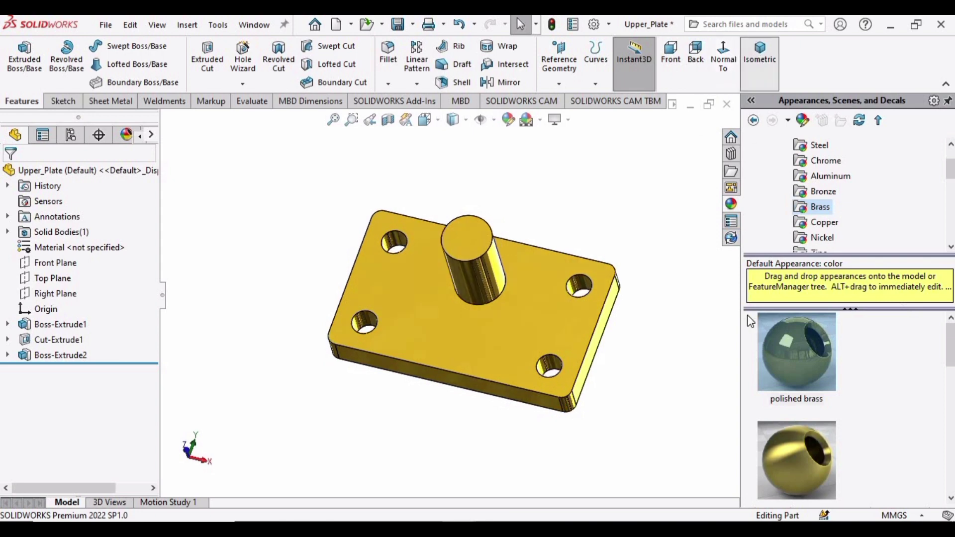
left_click_drag(740, 342, 926, 330)
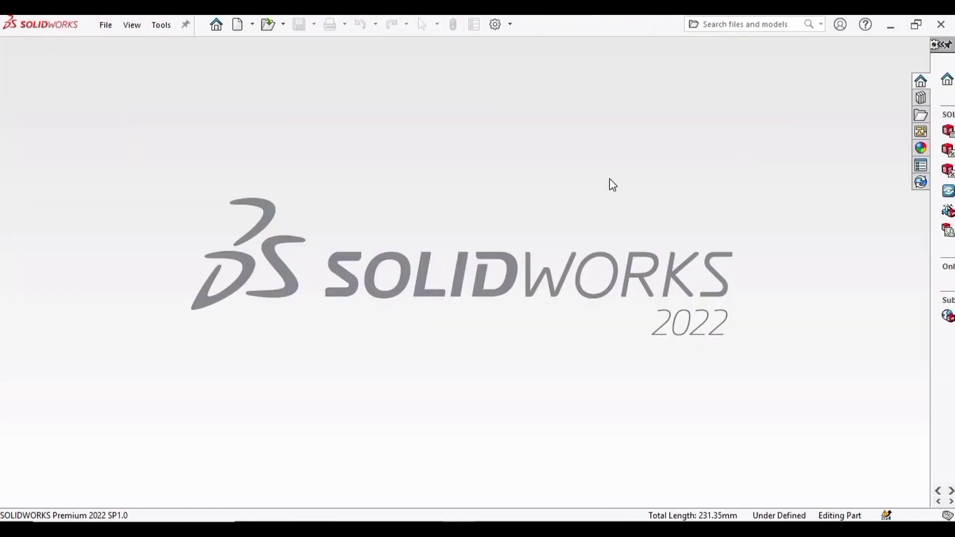
- Open the Lower_plate part from the Press_Machine folder
left_click(104, 25)
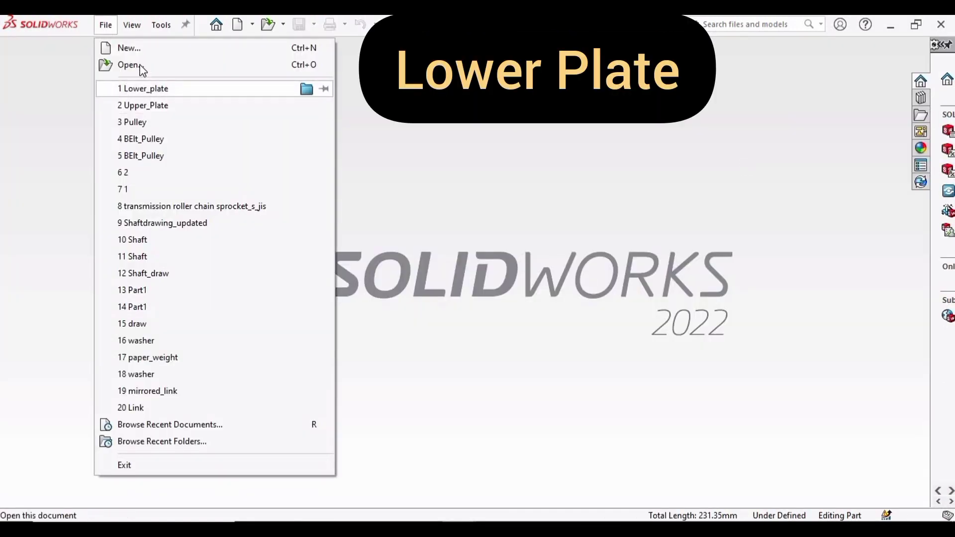
left_click(120, 64)
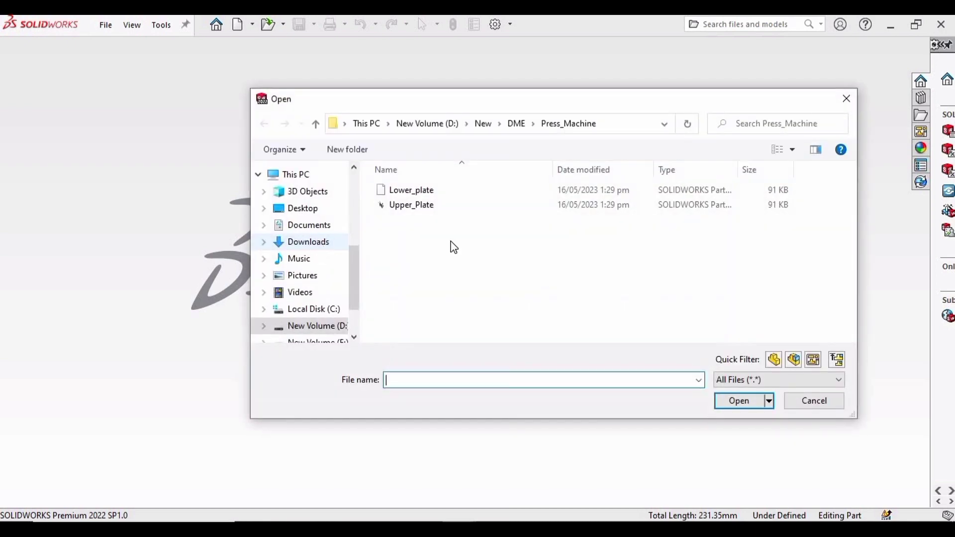
left_click(412, 190)
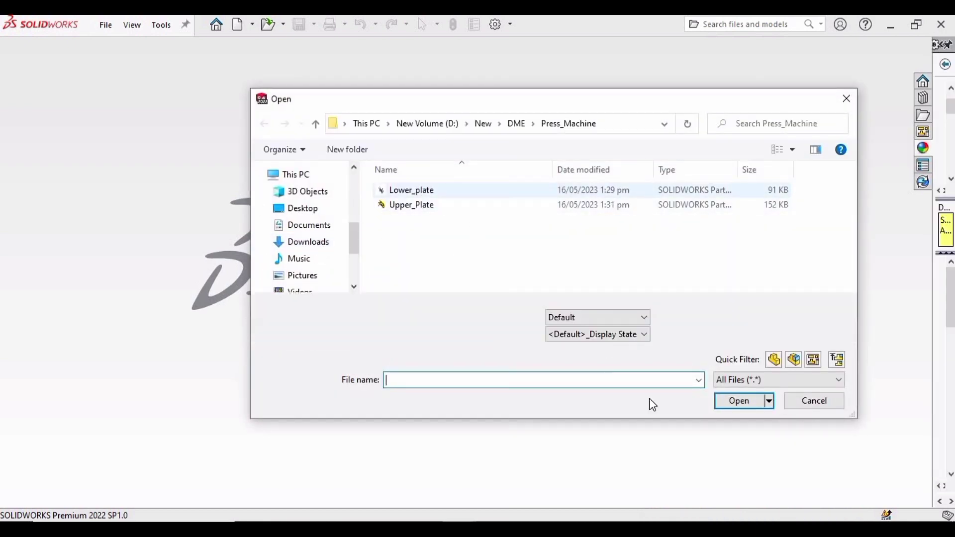
left_click(741, 402)
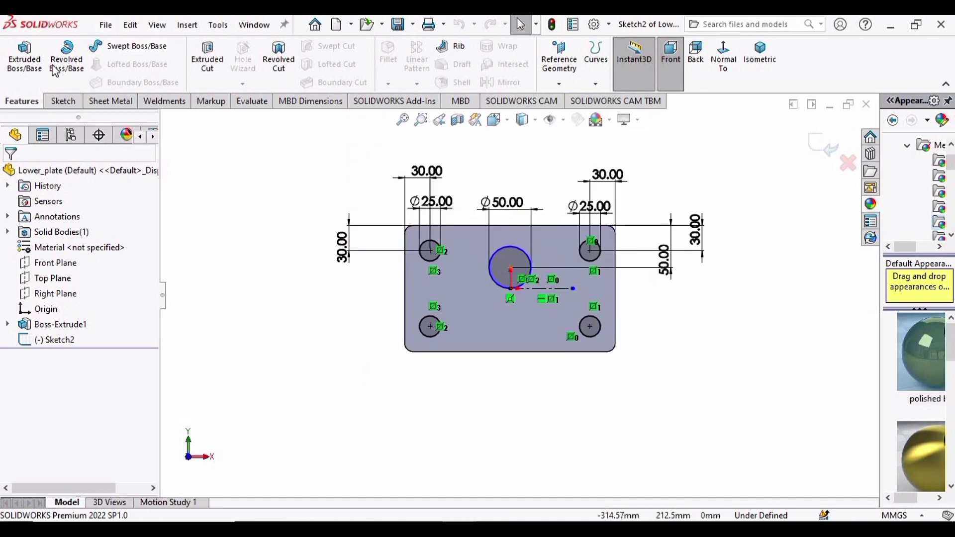
- Cut the four 25 mm corner holes and the 50 mm hole through the lower plate with an Extruded Cut set to Through All
left_click(208, 58)
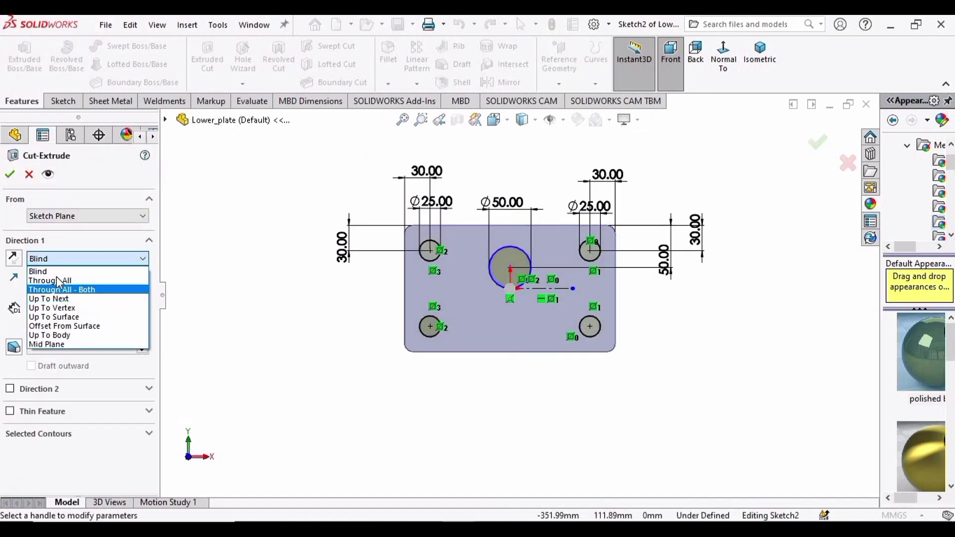
left_click(56, 277)
key("Return")
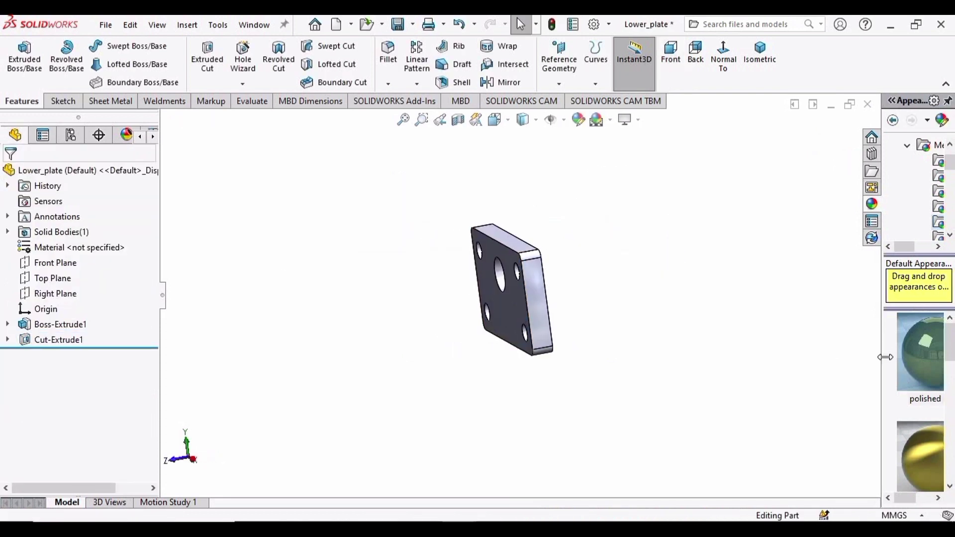
- Apply the polished brass appearance to the lower plate and close the part
left_click_drag(880, 350, 762, 348)
double_click(804, 341)
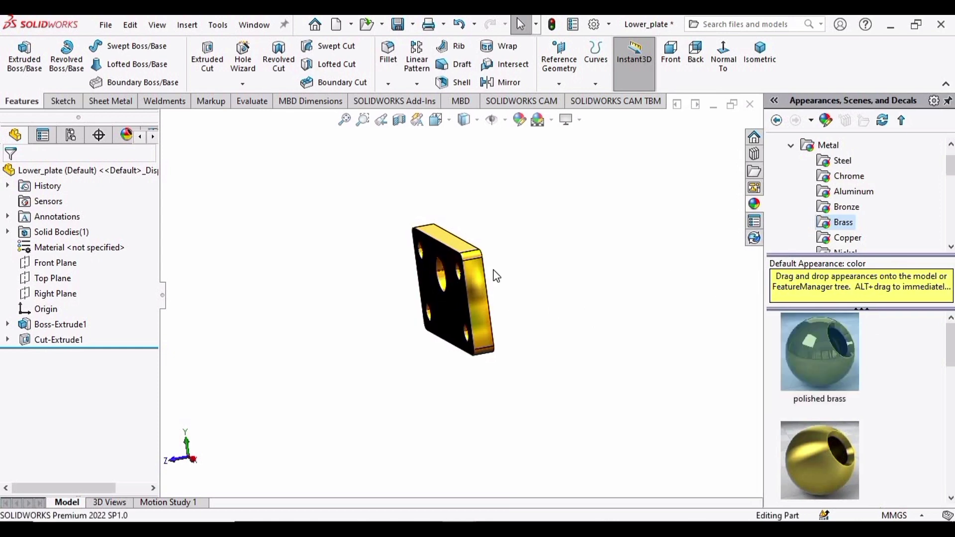
middle_click_drag(494, 273, 383, 232)
scroll(443, 234, "down", 2)
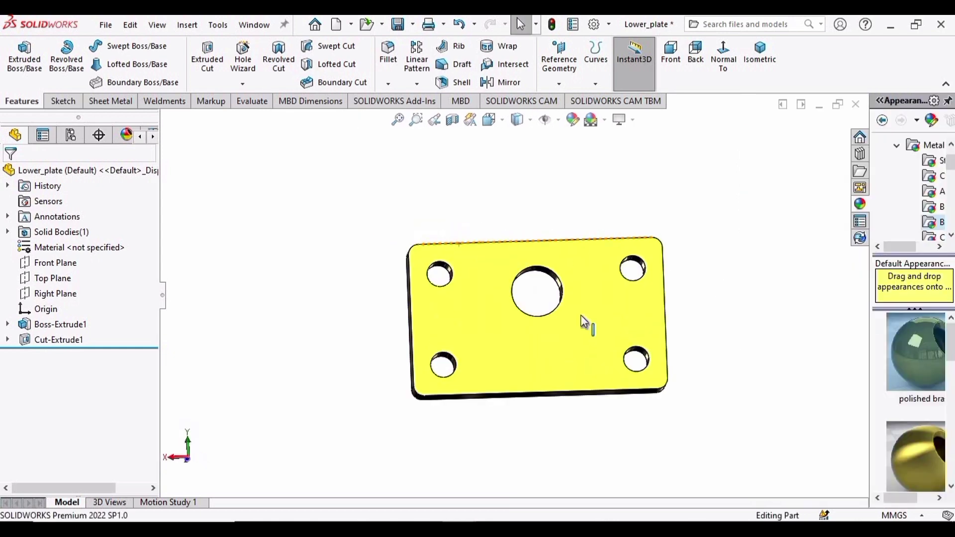
scroll(554, 314, "down", 3)
middle_click_drag(398, 298, 547, 299)
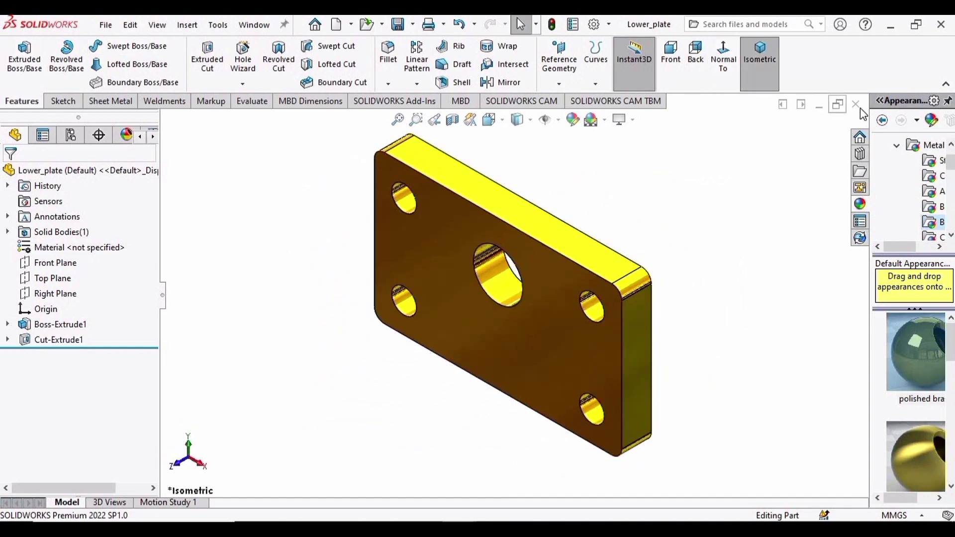
left_click(858, 106)
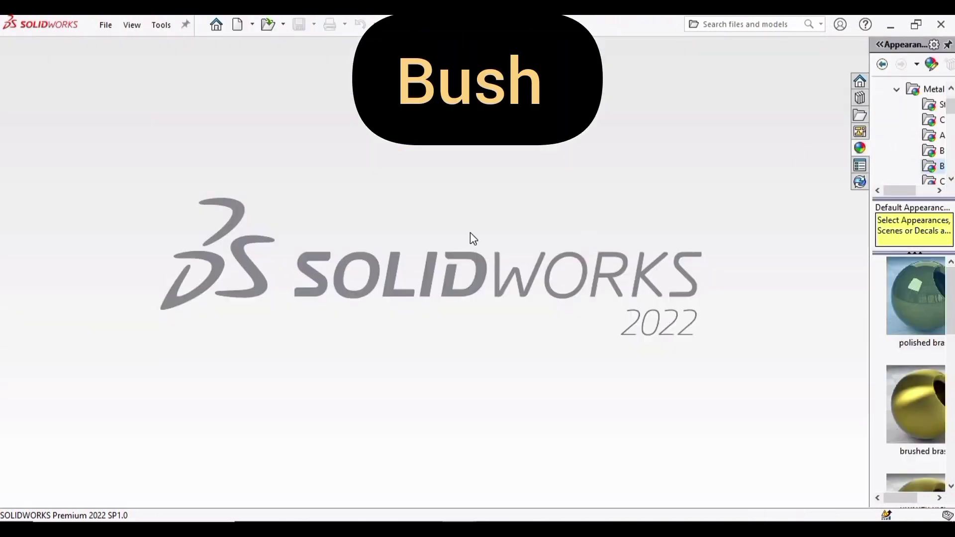
- Create a new part document for the bush and set its scene to Plain White
left_click(110, 33)
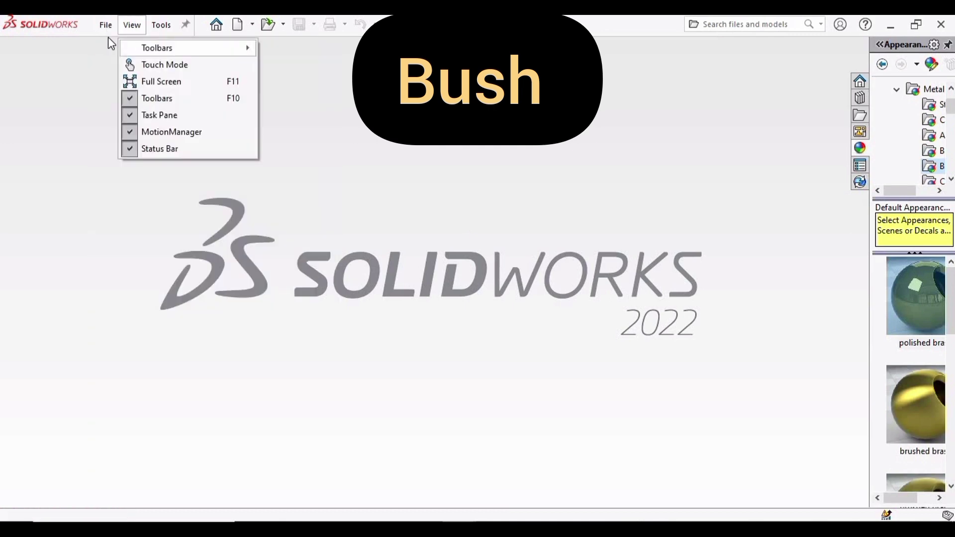
left_click(117, 50)
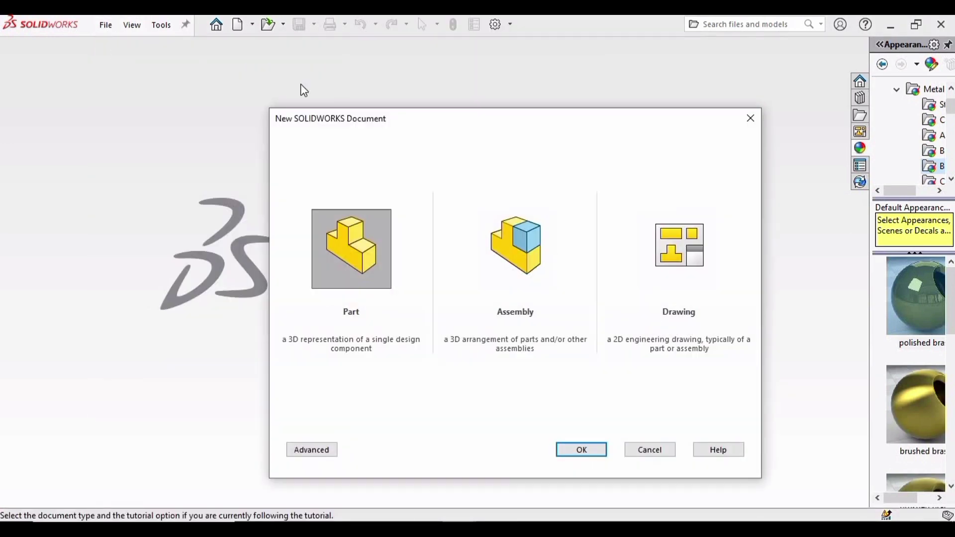
left_click(580, 450)
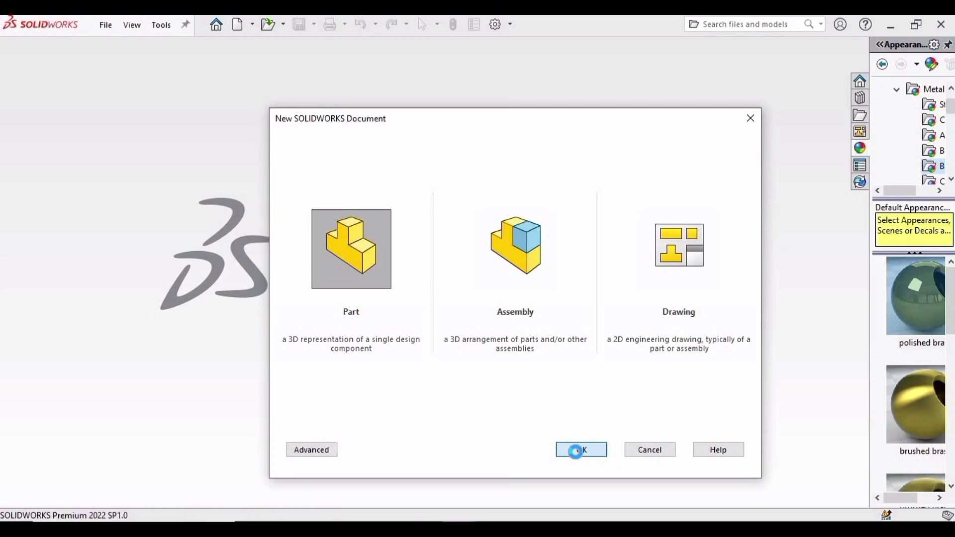
left_click(638, 120)
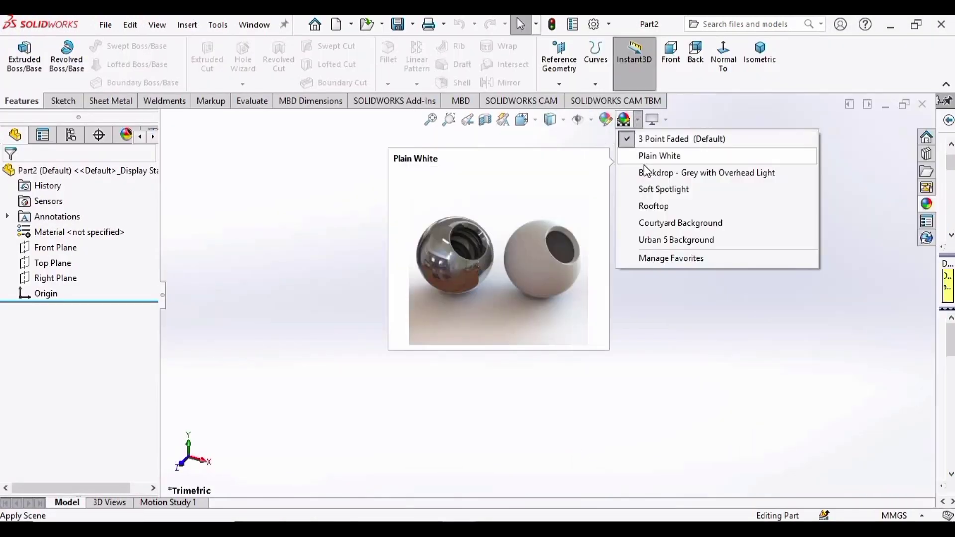
left_click(646, 156)
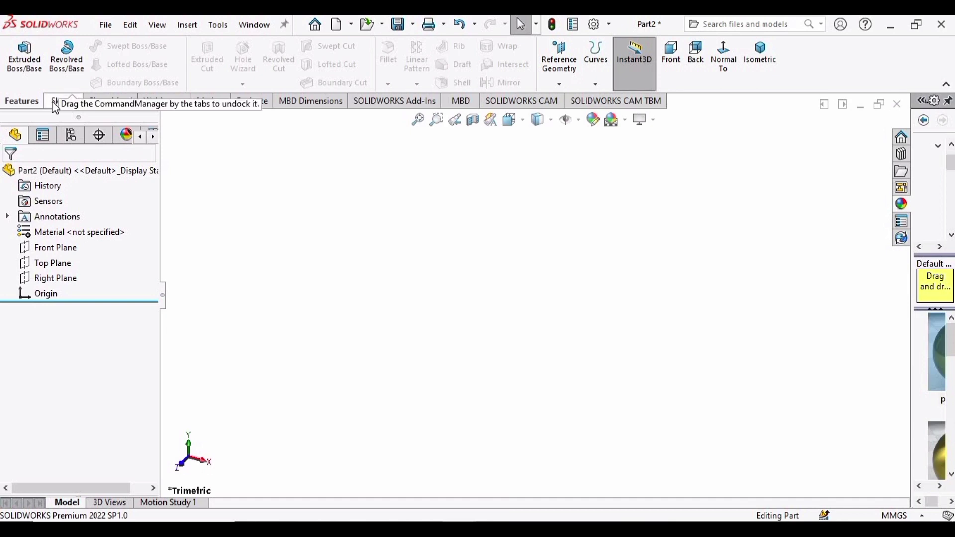
- Sketch two concentric circles centred on the origin of the Front Plane, the second one around the first
left_click(67, 102)
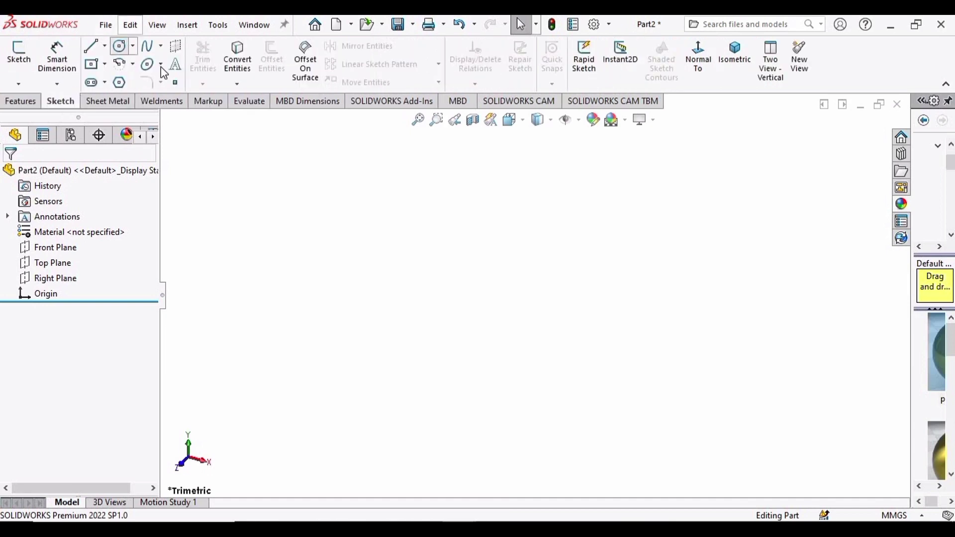
left_click(120, 46)
left_click(401, 196)
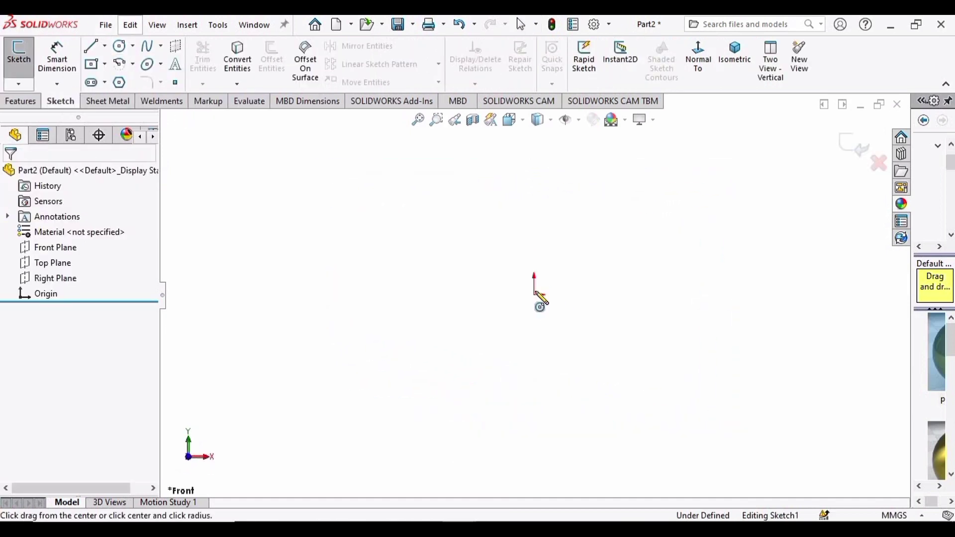
left_click(534, 305)
left_click(546, 243)
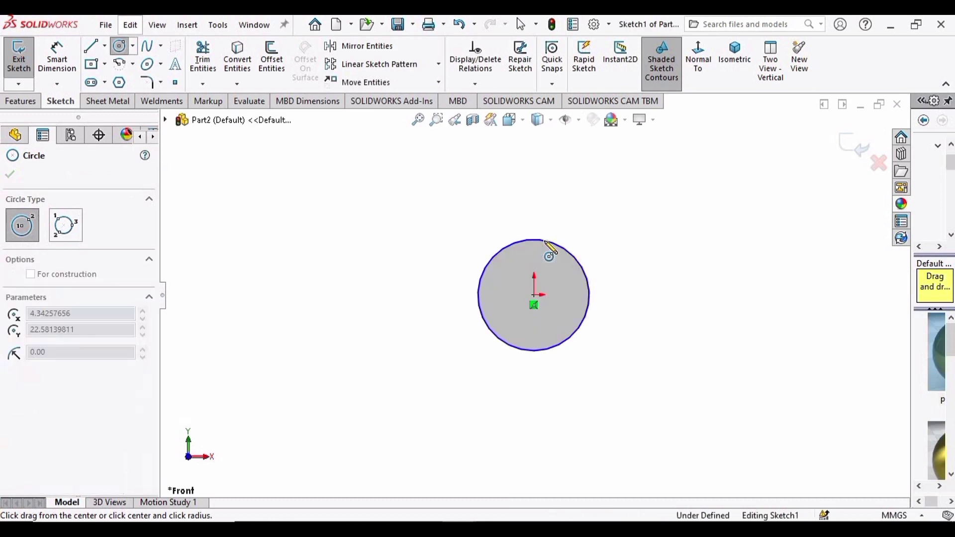
key("Escape")
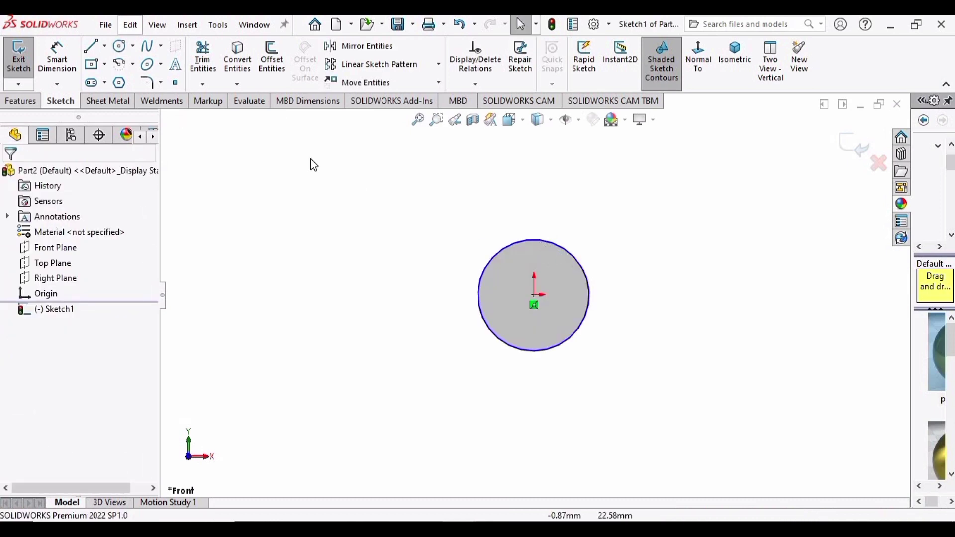
left_click(119, 47)
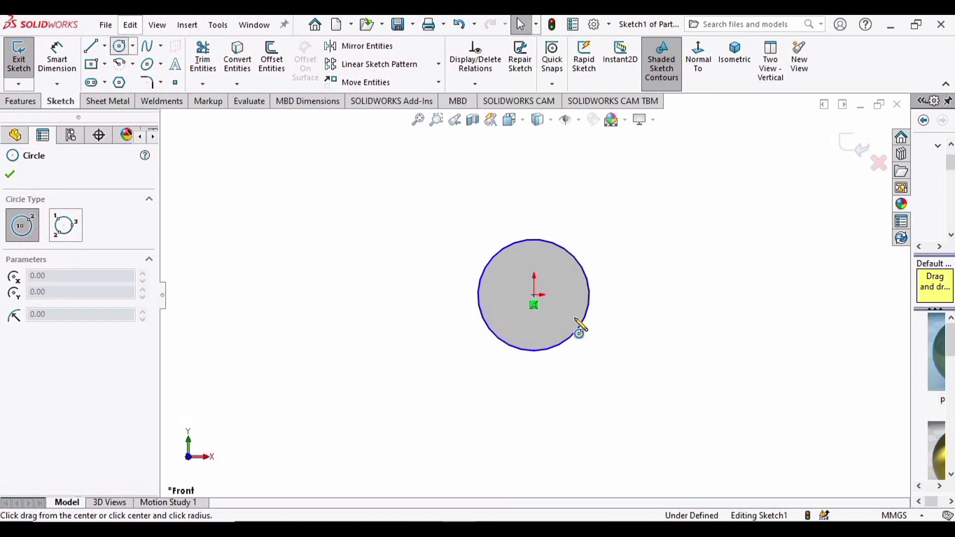
left_click(533, 295)
left_click(573, 226)
key("Escape")
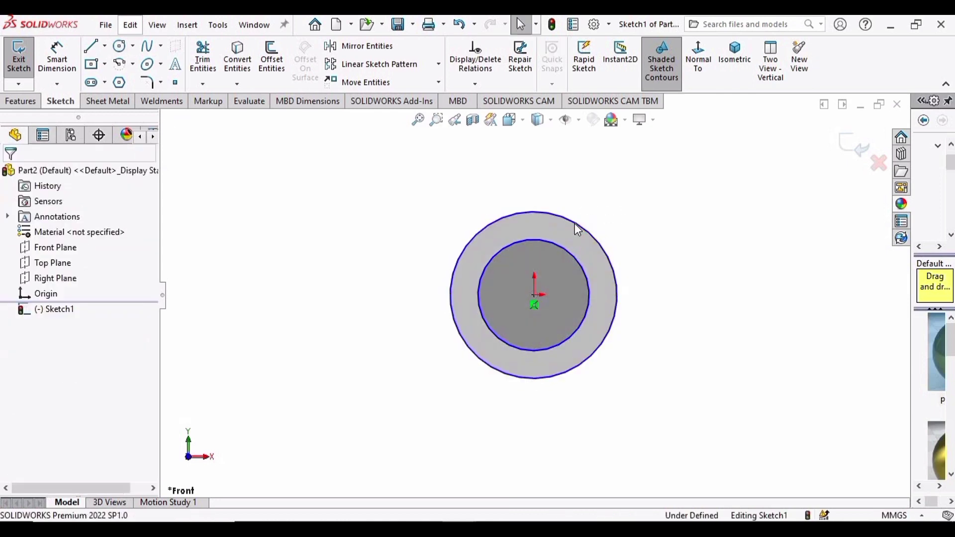
- Dimension the inner circle to 25 mm and the outer circle to 40 mm in diameter, placing both dimensions close to the profile
left_click(57, 56)
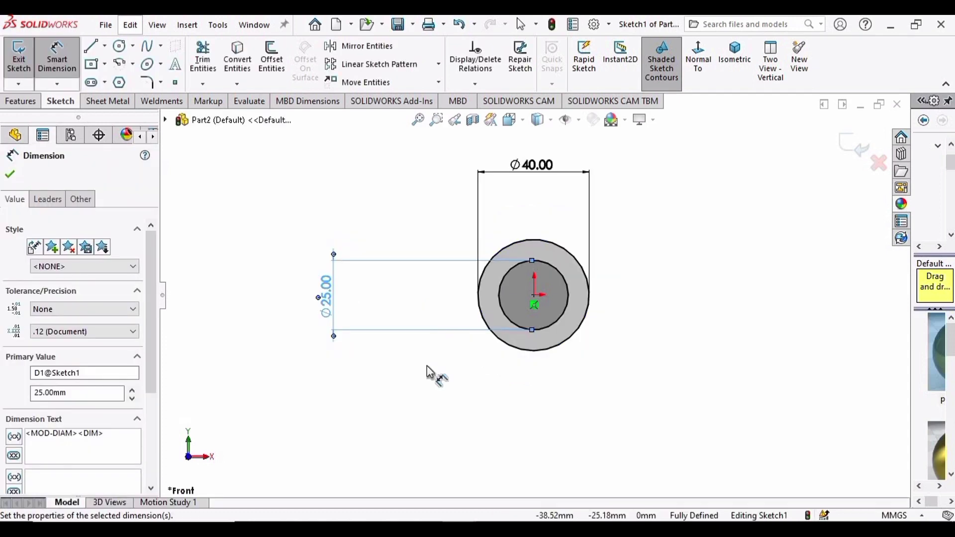
left_click(428, 373)
left_click_drag(333, 315, 420, 305)
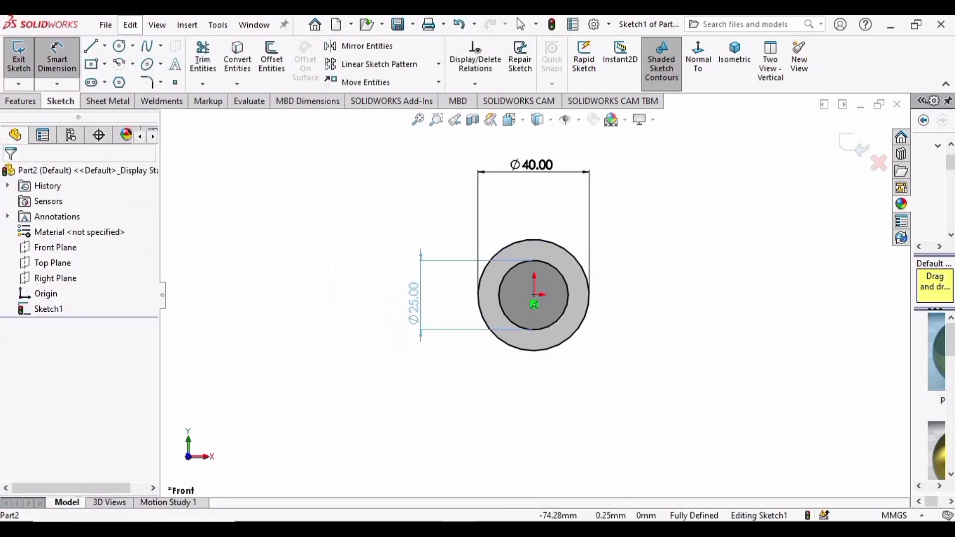
left_click_drag(539, 164, 535, 205)
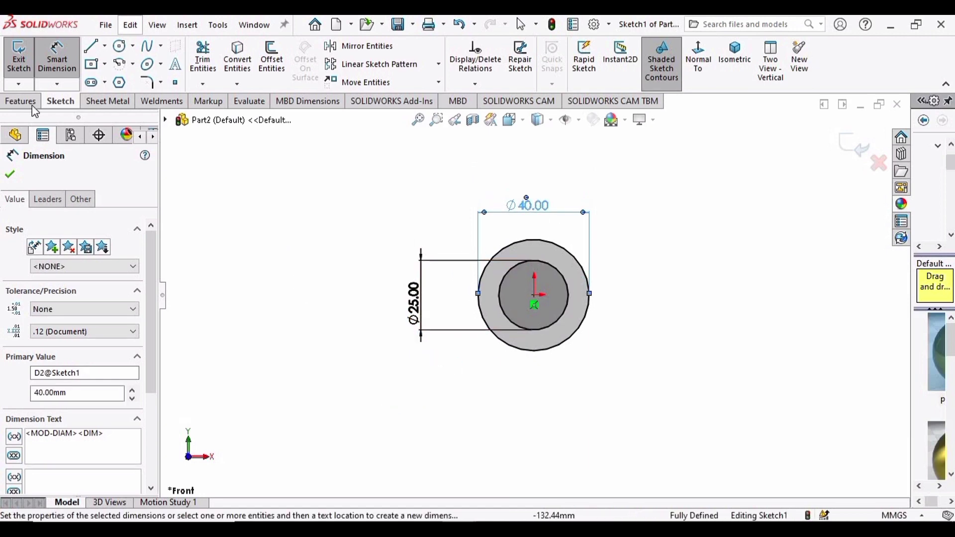
- Extrude the ring profile 60 mm with the Mid Plane end condition
left_click(16, 102)
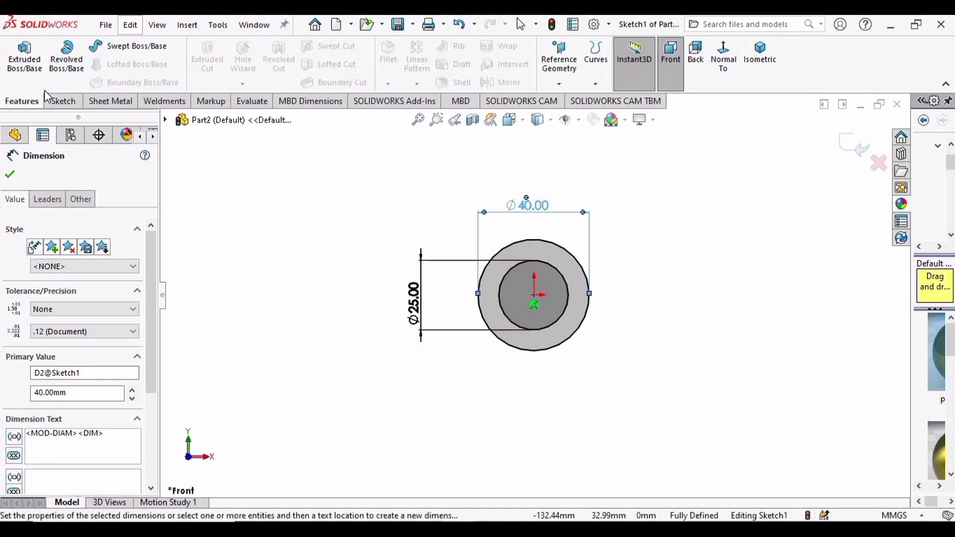
left_click(24, 54)
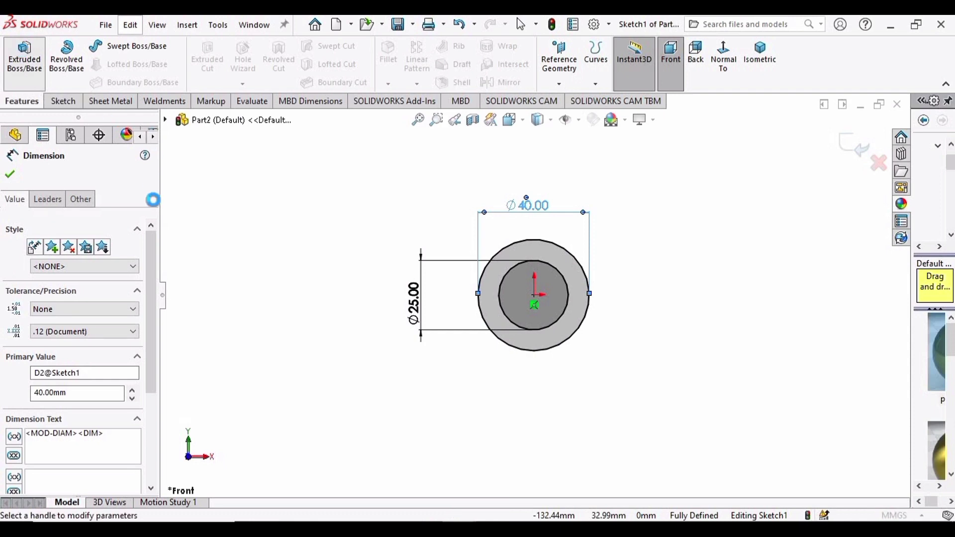
left_click(120, 257)
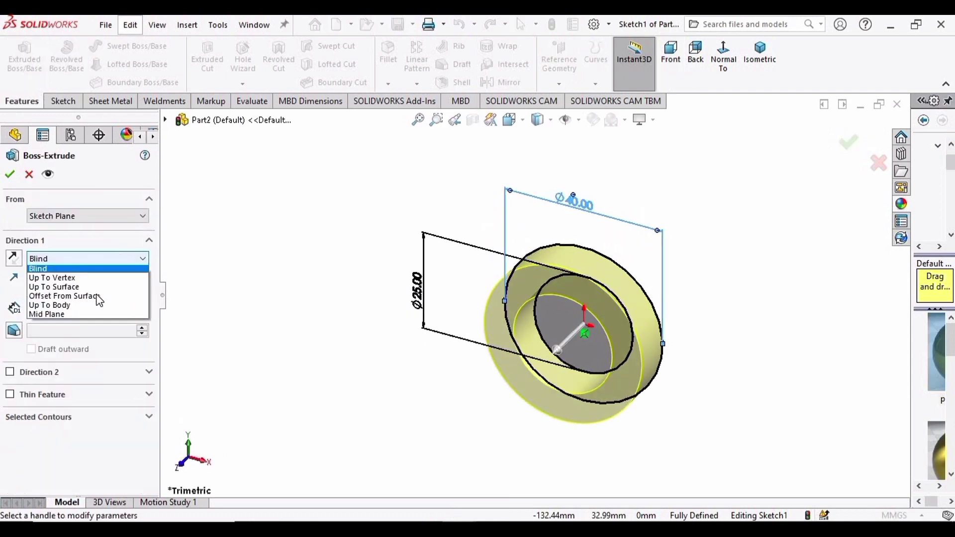
left_click(72, 316)
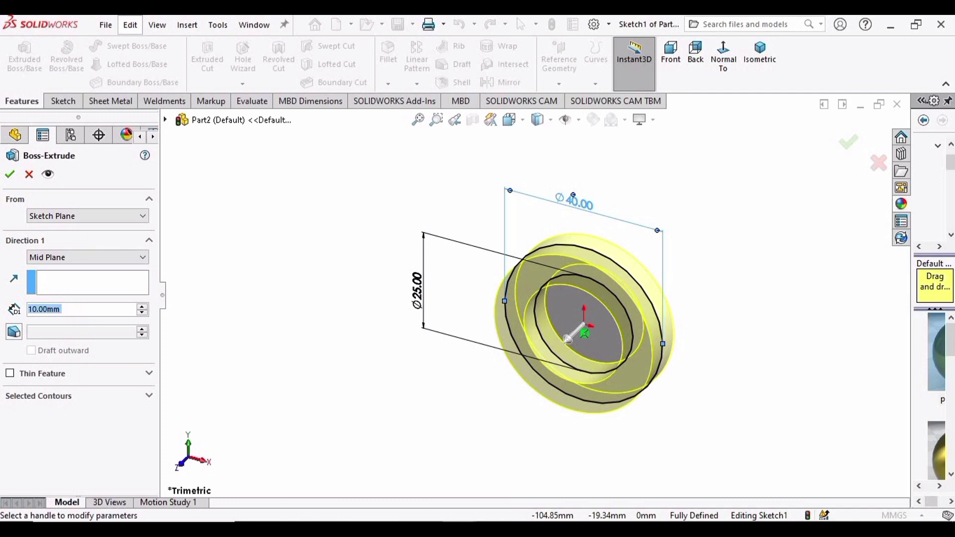
type("60")
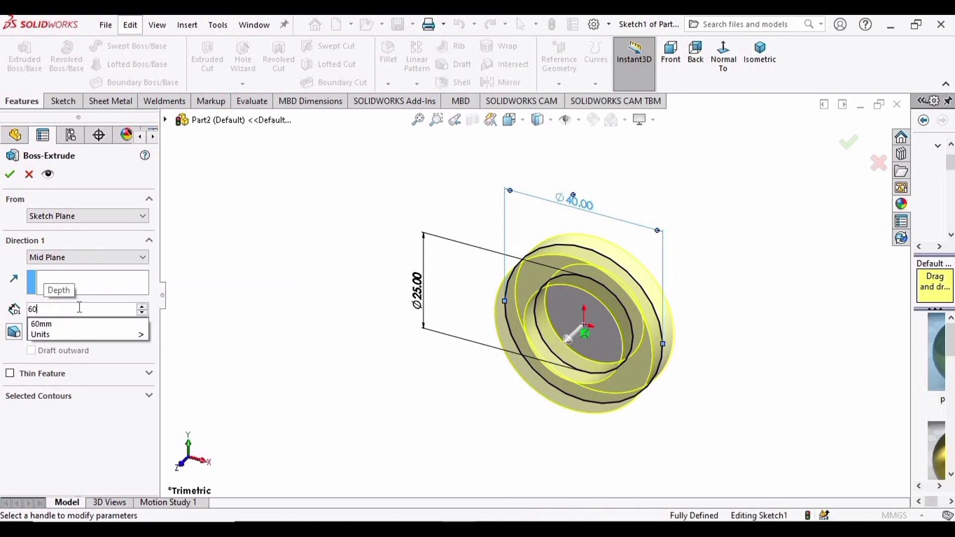
key("Return")
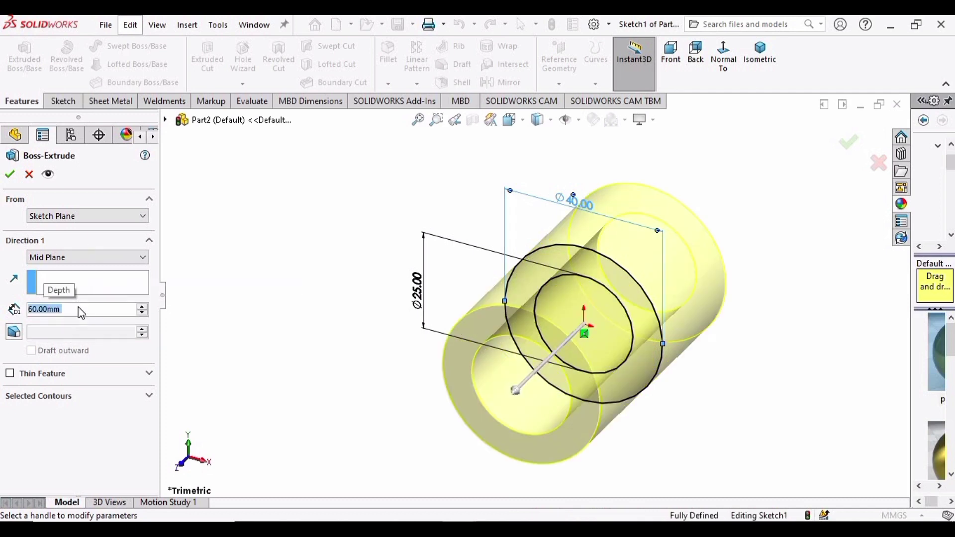
left_click(15, 176)
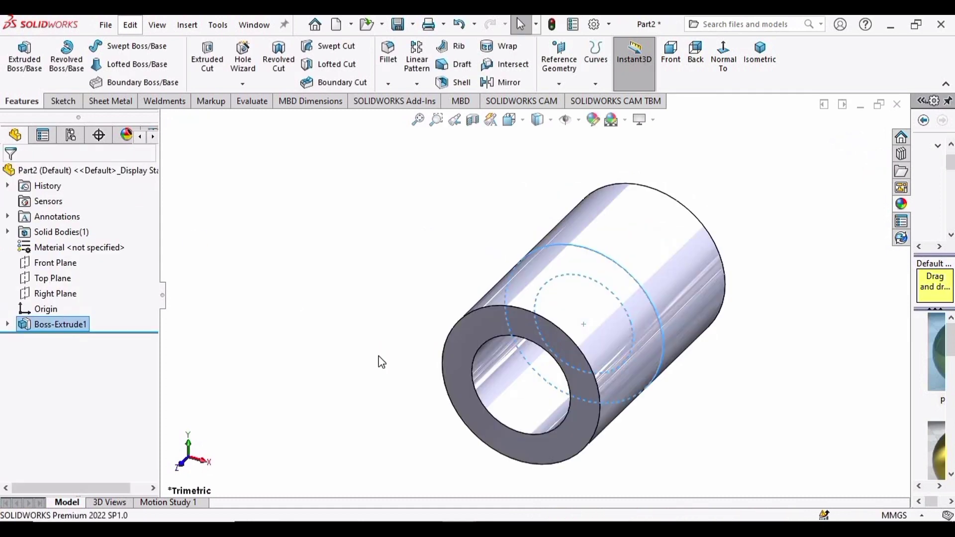
- Chamfer the outer circular edges at both ends of the bush by 2 mm at 45 degrees
left_click(448, 247)
mouse_move(586, 343)
middle_mouse_down()
mouse_move(613, 354)
mouse_move(671, 348)
middle_mouse_up()
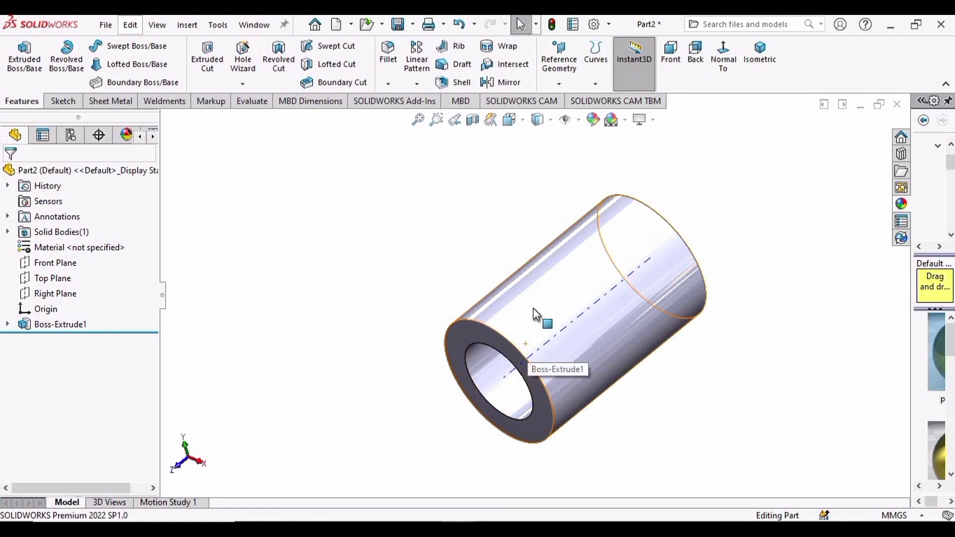
left_click(389, 84)
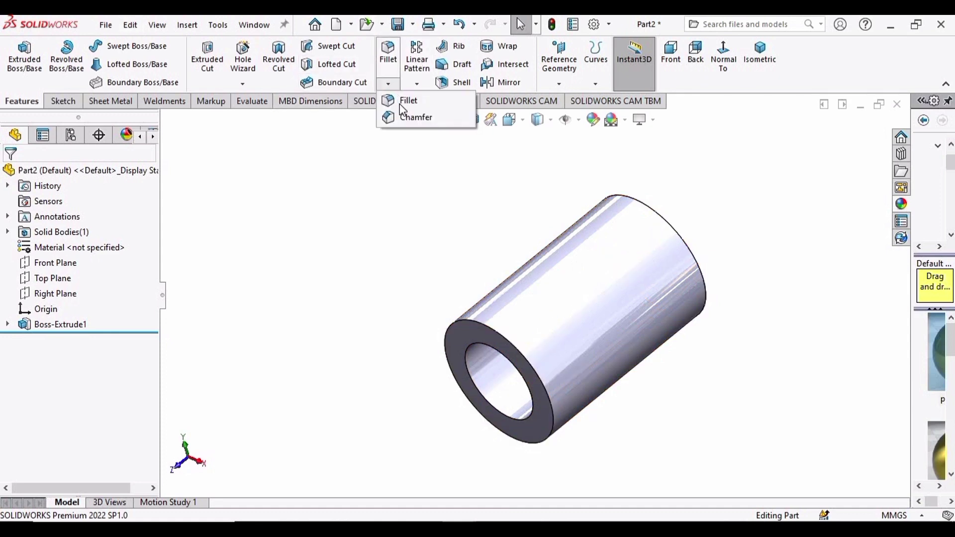
middle_click_drag(638, 260, 613, 262)
scroll(613, 261, "down", 3)
left_click(581, 260)
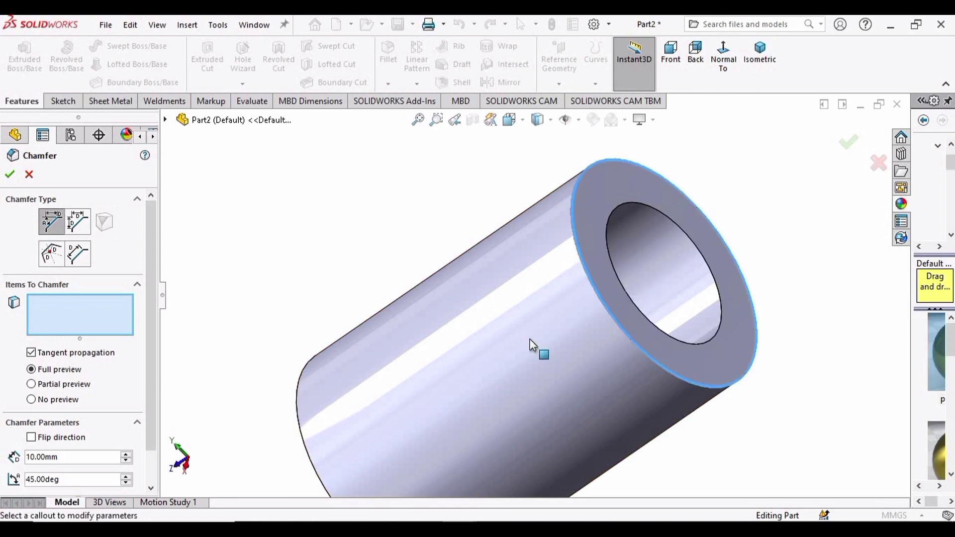
middle_click_drag(532, 348, 406, 393)
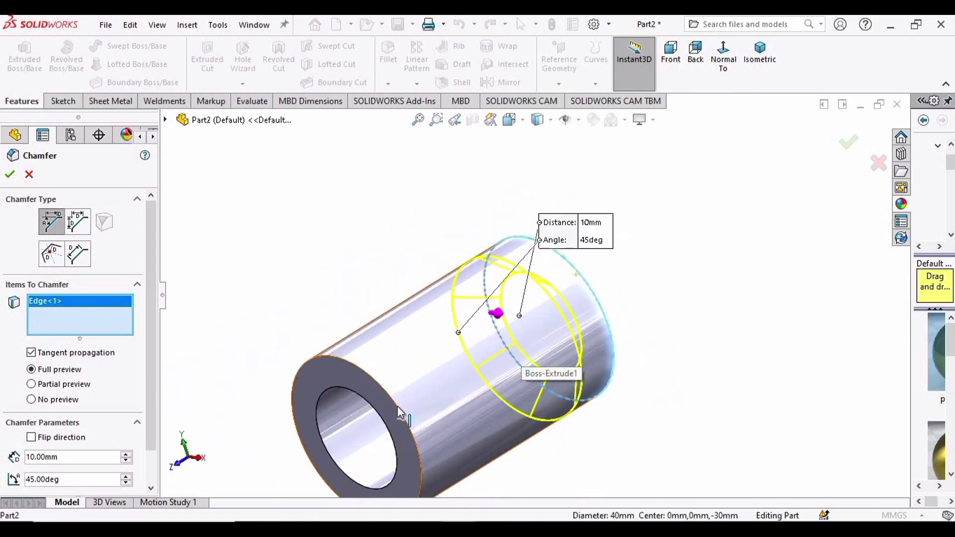
left_click(401, 411)
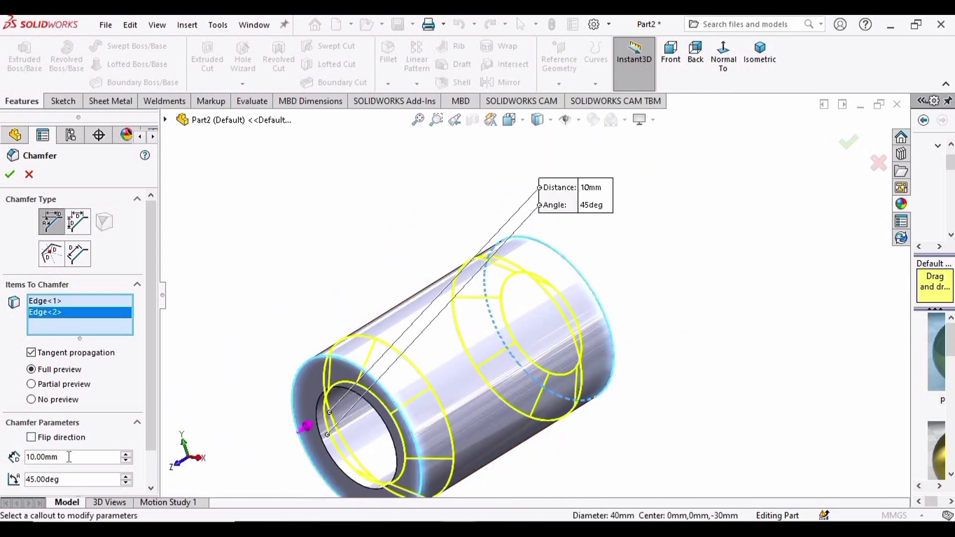
type("2")
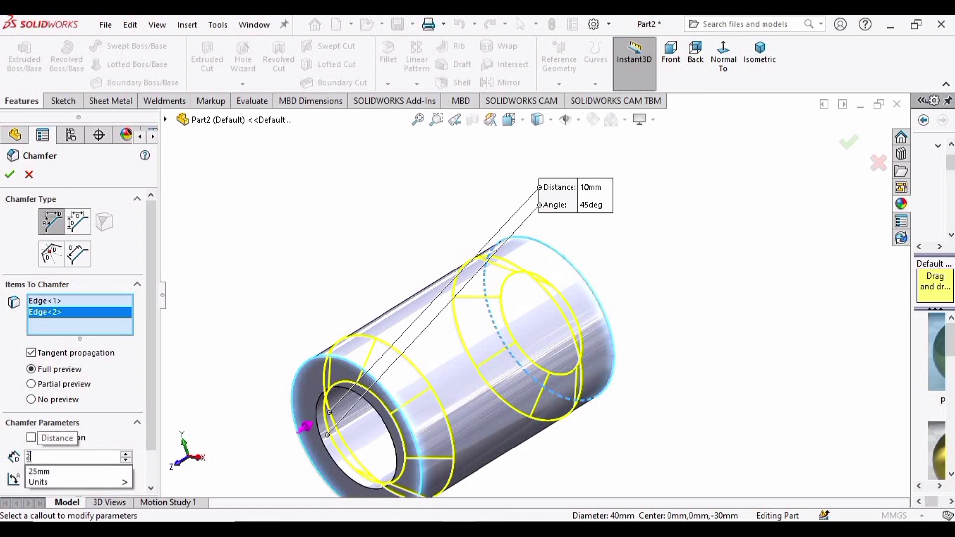
key("Return")
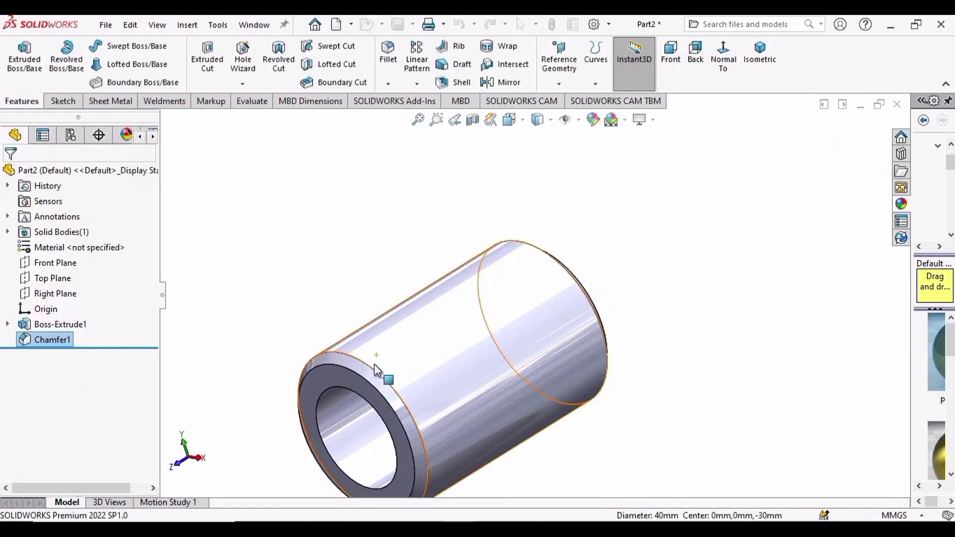
- Apply the polished nickel metal appearance to the whole bush
scroll(374, 364, "up", 1)
scroll(374, 364, "down", 1)
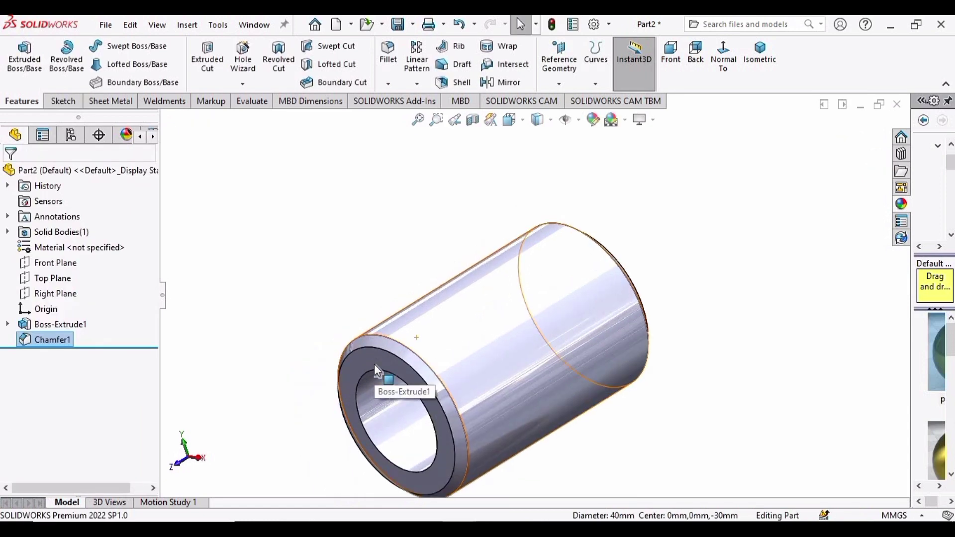
scroll(563, 431, "down", 1)
scroll(872, 362, "up", 2)
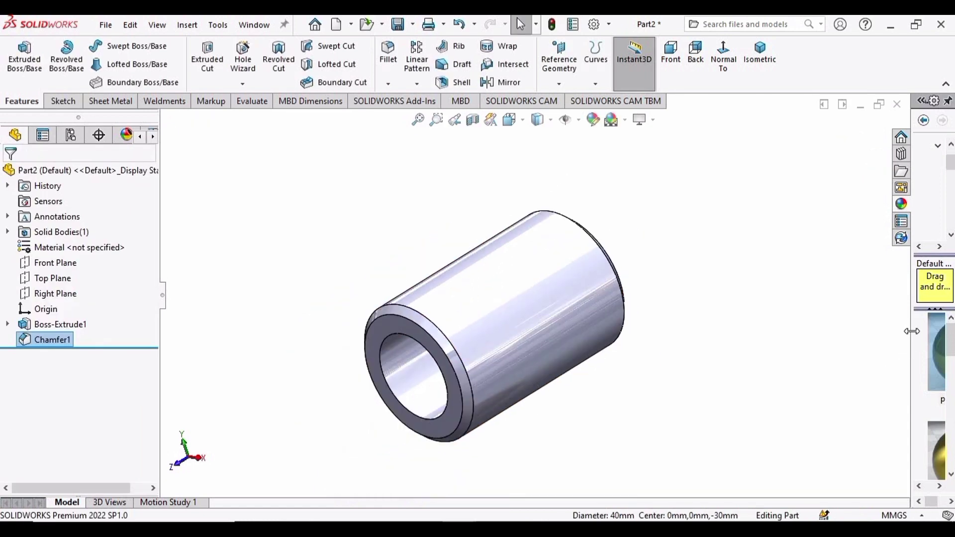
left_click_drag(912, 331, 806, 328)
left_click(832, 146)
left_click(862, 145)
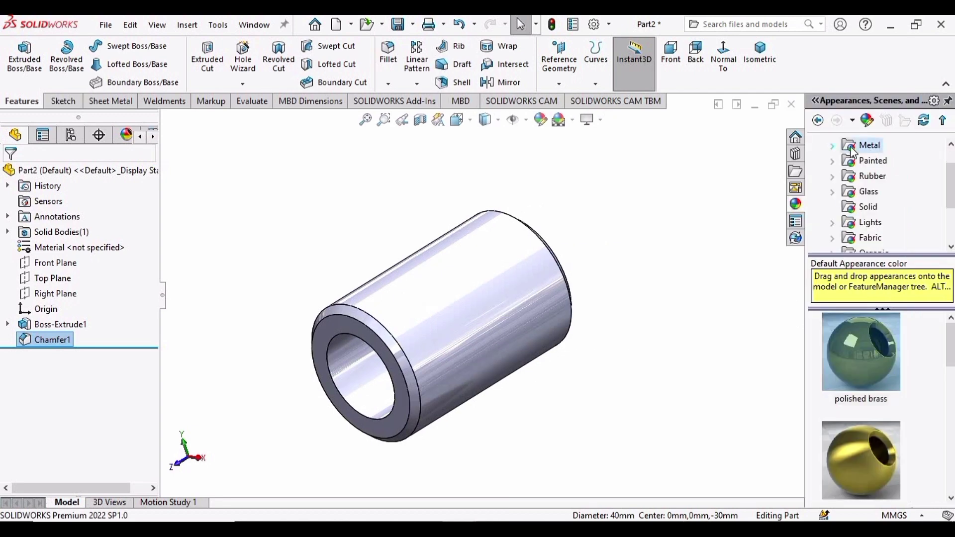
left_click(832, 145)
left_click(880, 166)
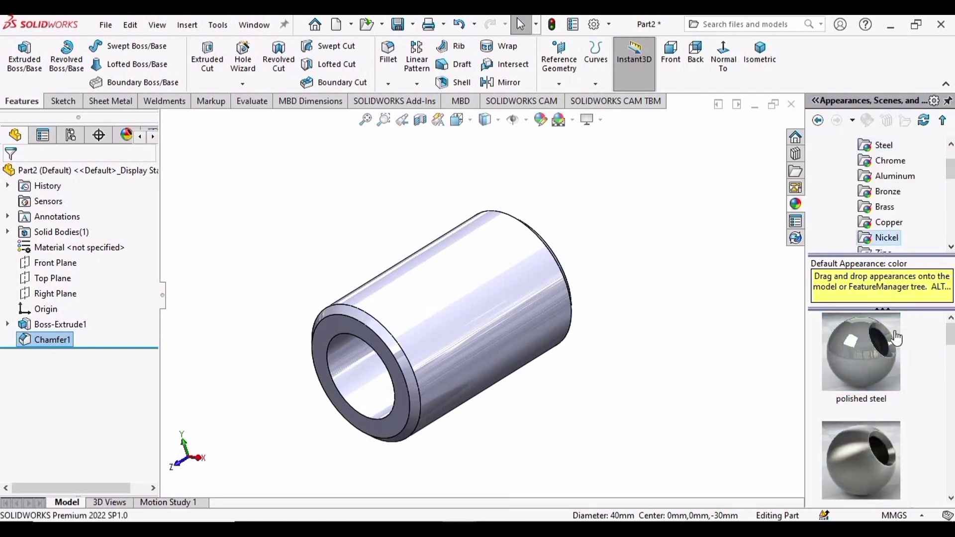
left_click(873, 340)
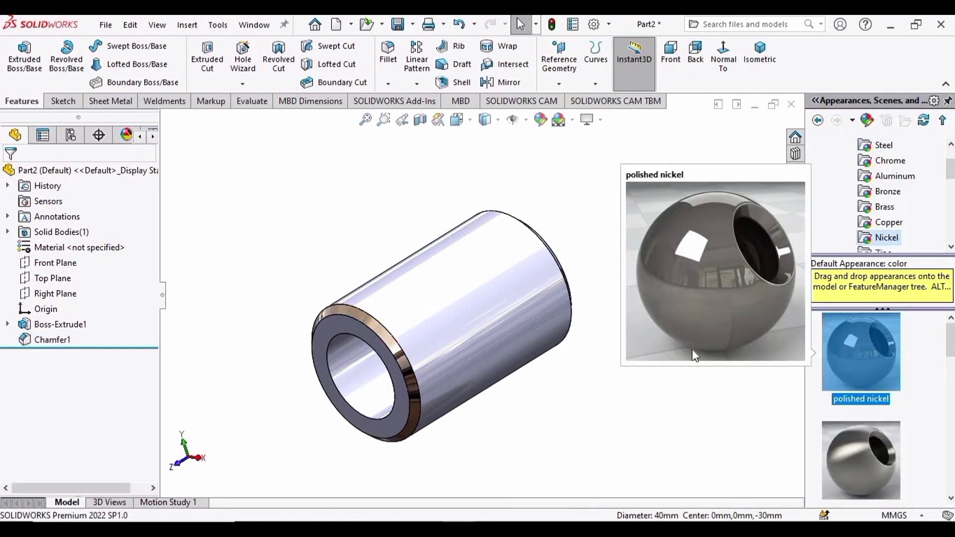
left_click(113, 174)
double_click(849, 350)
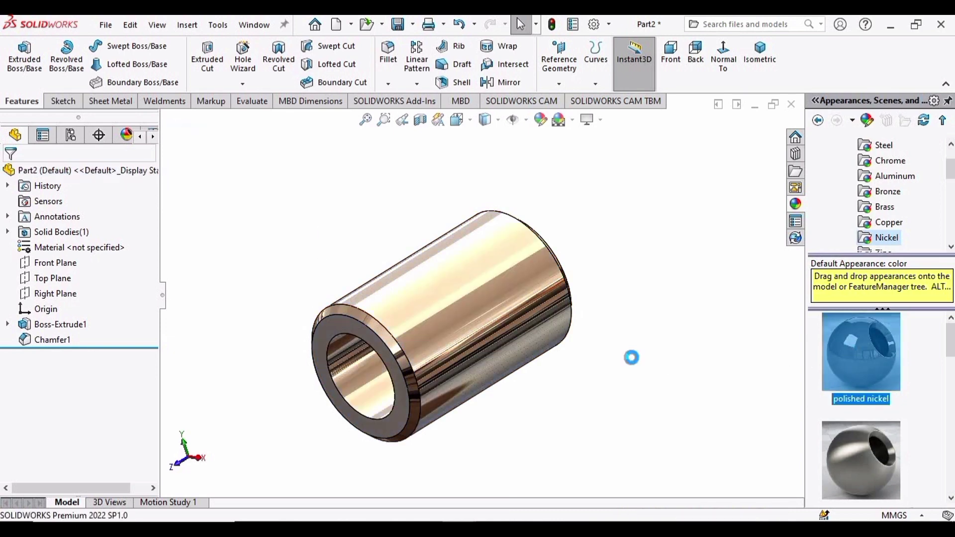
- Set the bush to the isometric view and save the part as Bush in the Press_Machine folder
middle_click_drag(555, 339, 497, 249)
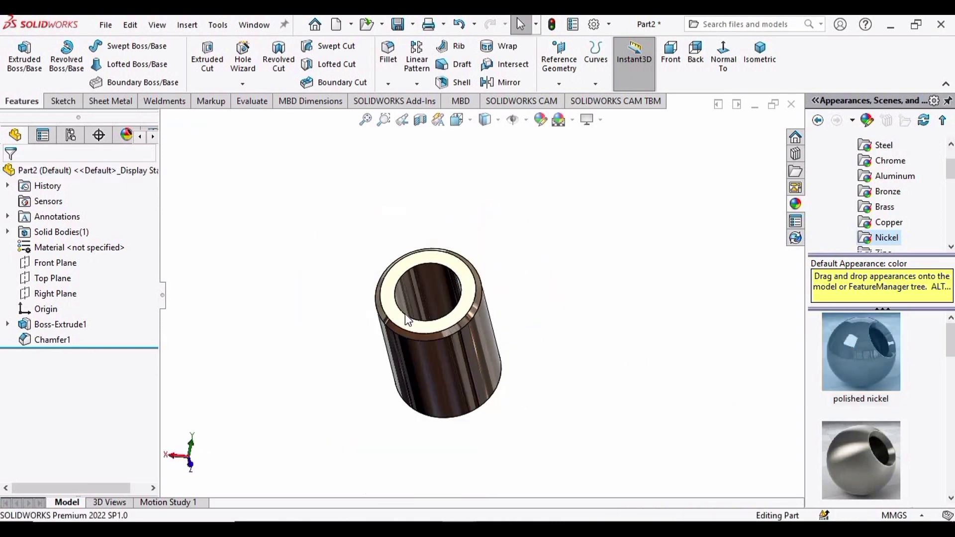
left_click(760, 52)
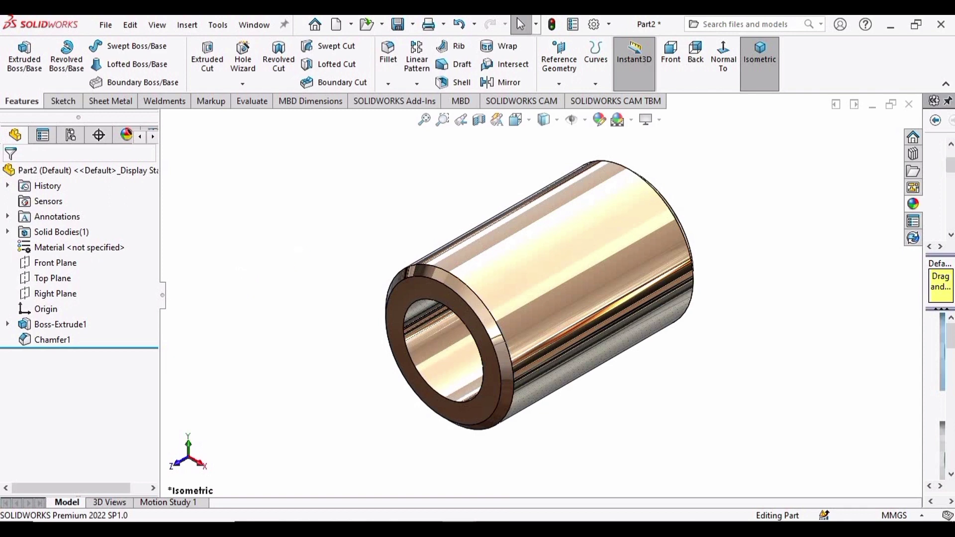
key("ctrl+s")
type("Bush")
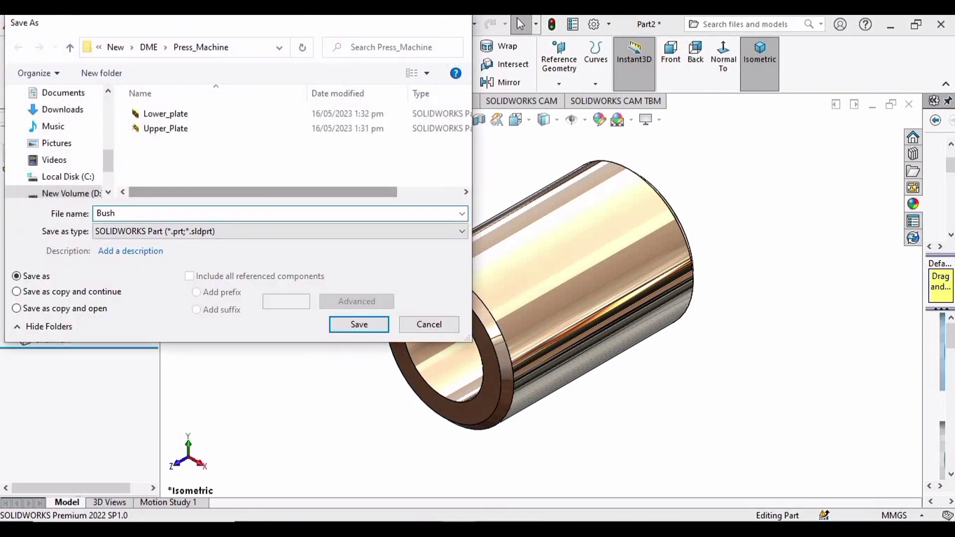
key("Return")
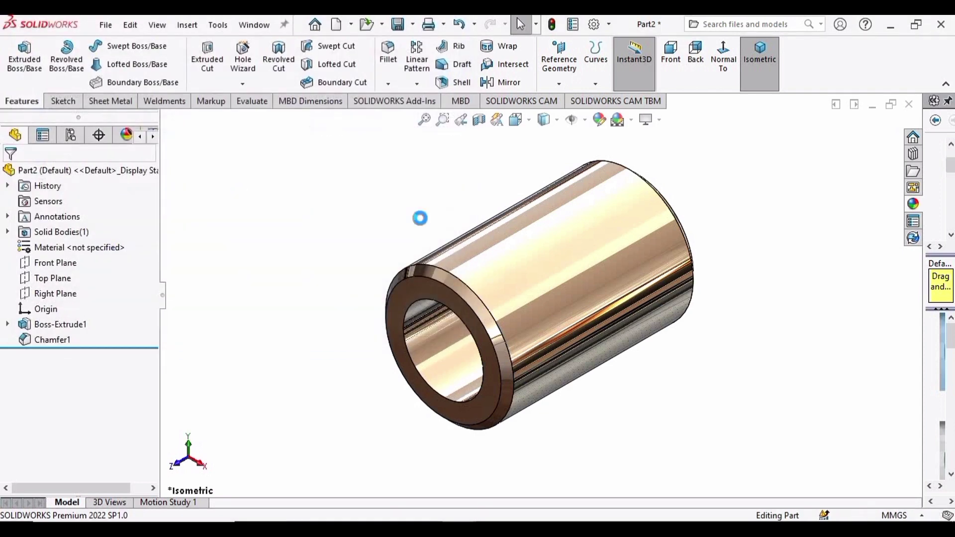
- Create a new part document and start a sketch on the Front Plane
left_click(105, 26)
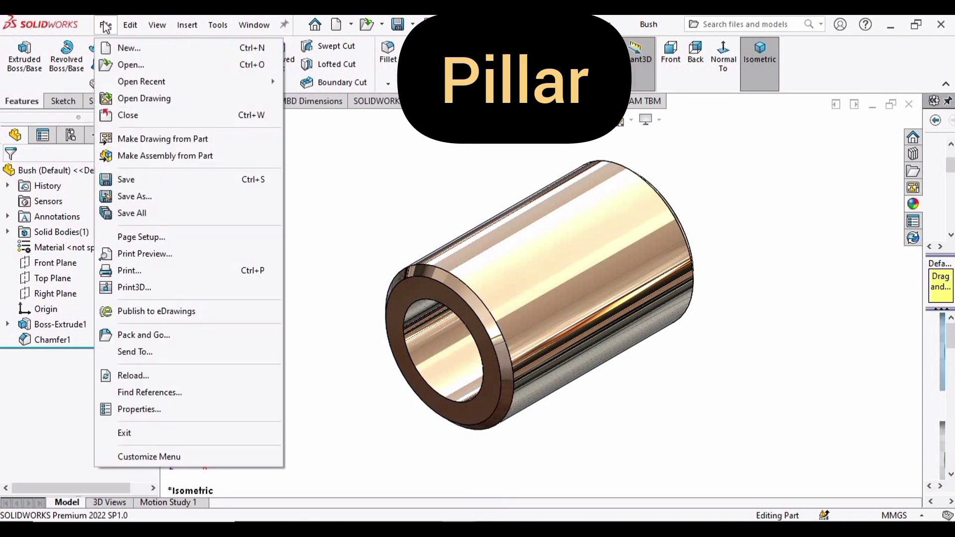
left_click(122, 48)
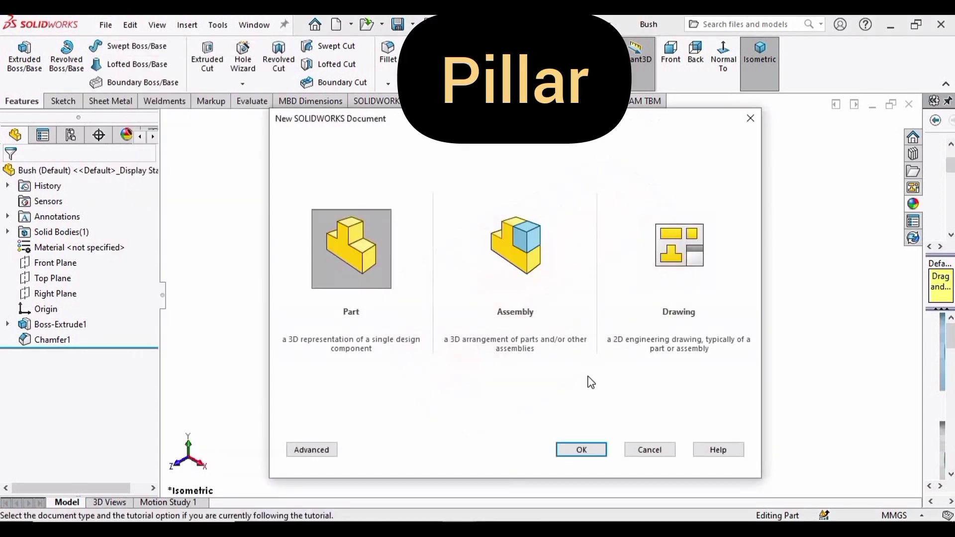
left_click(574, 449)
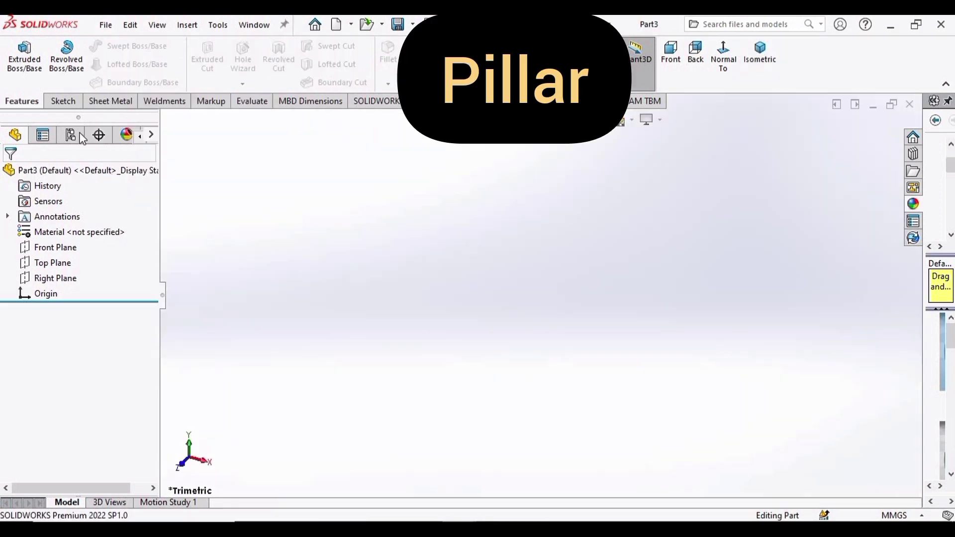
left_click(68, 103)
left_click(56, 247)
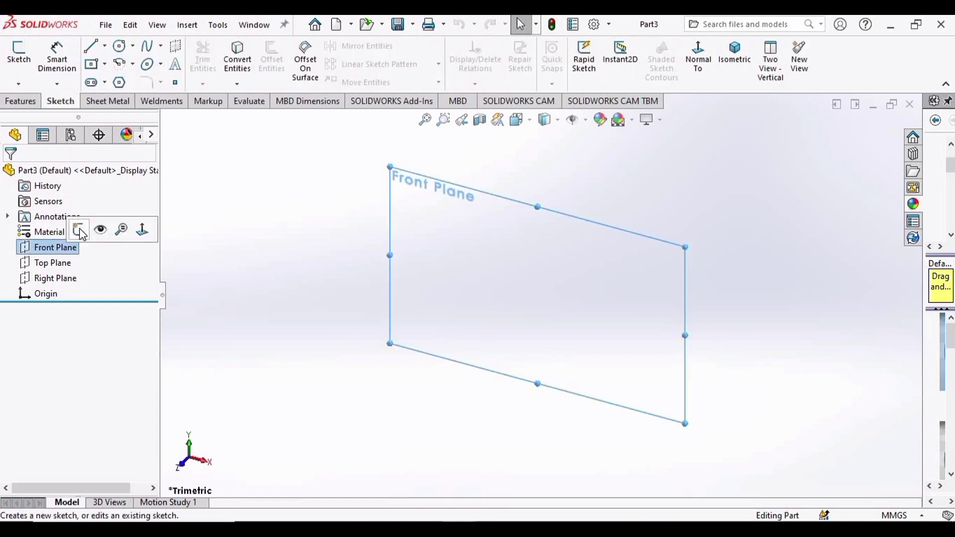
left_click(82, 229)
- Sketch a circle centred on the origin and set its diameter to 25 mm
left_click(122, 47)
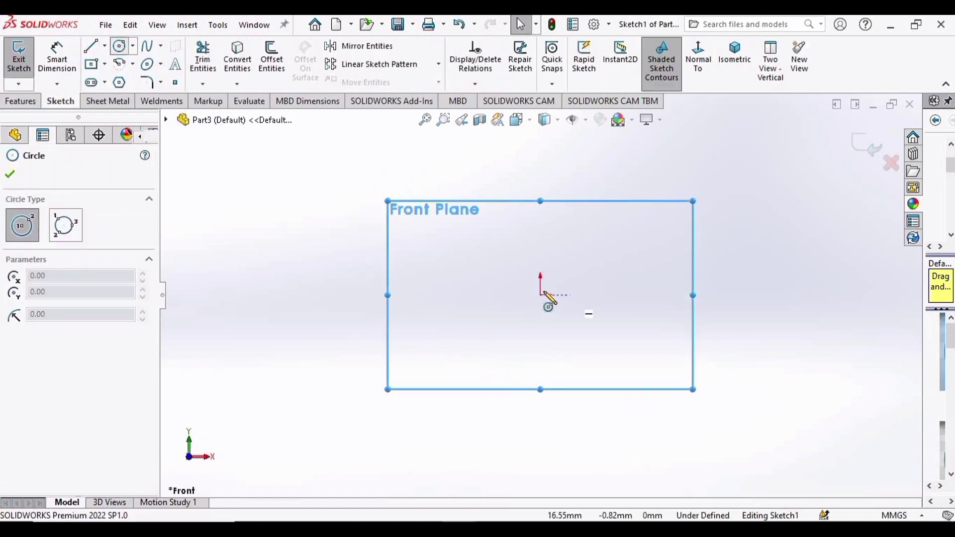
left_click(540, 294)
left_click(550, 257)
key("Escape")
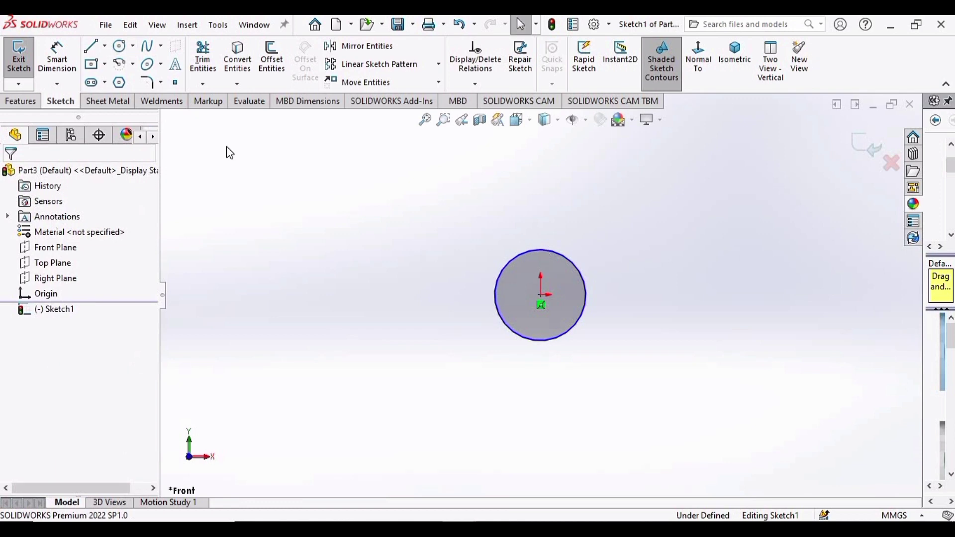
left_click(64, 59)
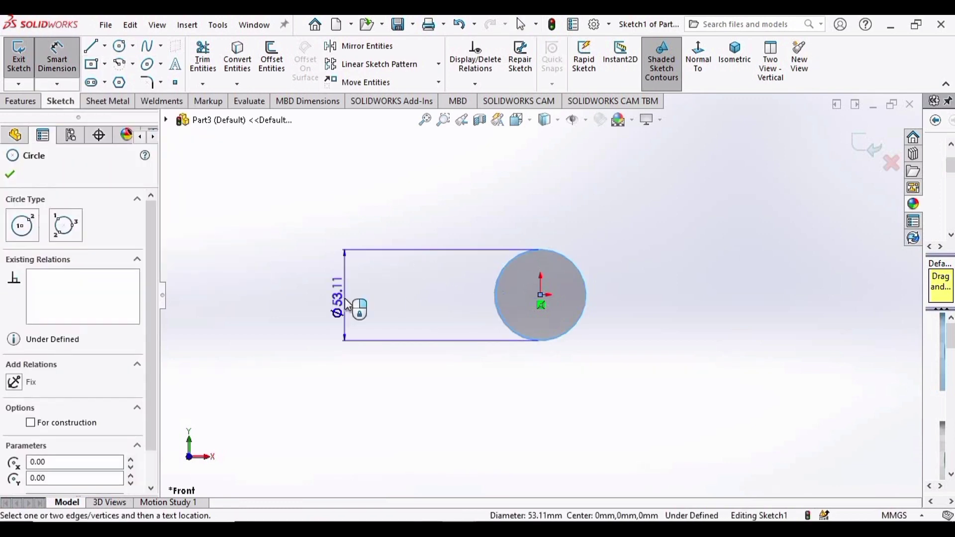
left_click(346, 300)
type("25")
key("Return")
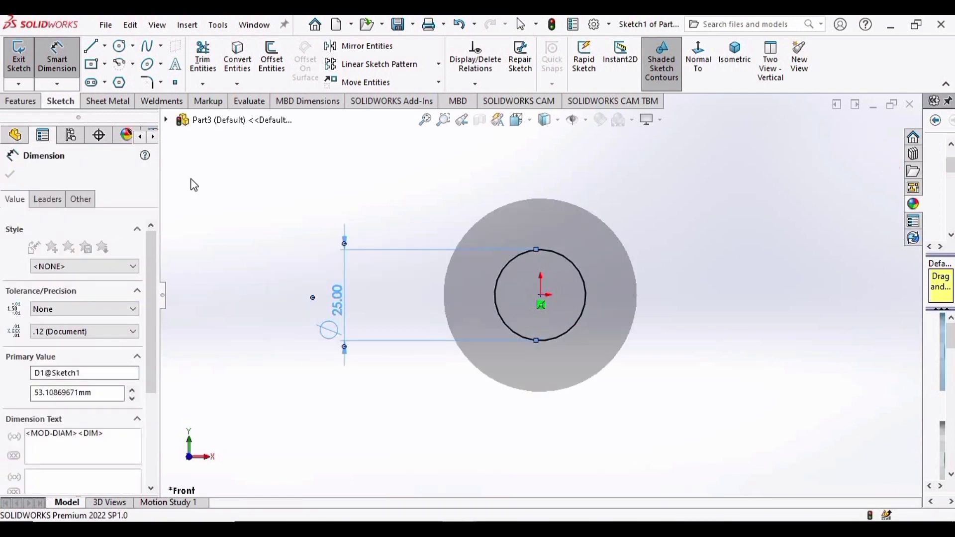
- Extrude the circle 200 mm with the Mid Plane end condition
left_click(25, 104)
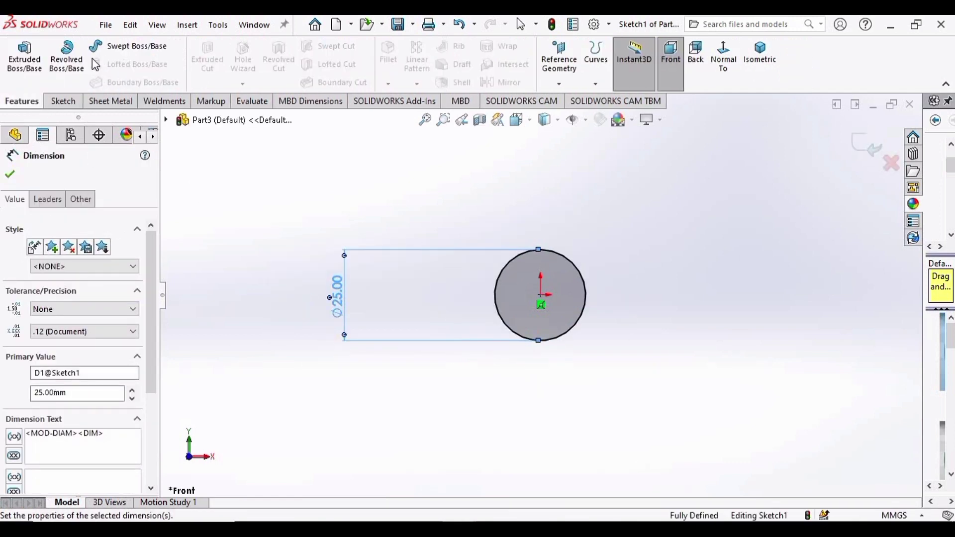
left_click(25, 52)
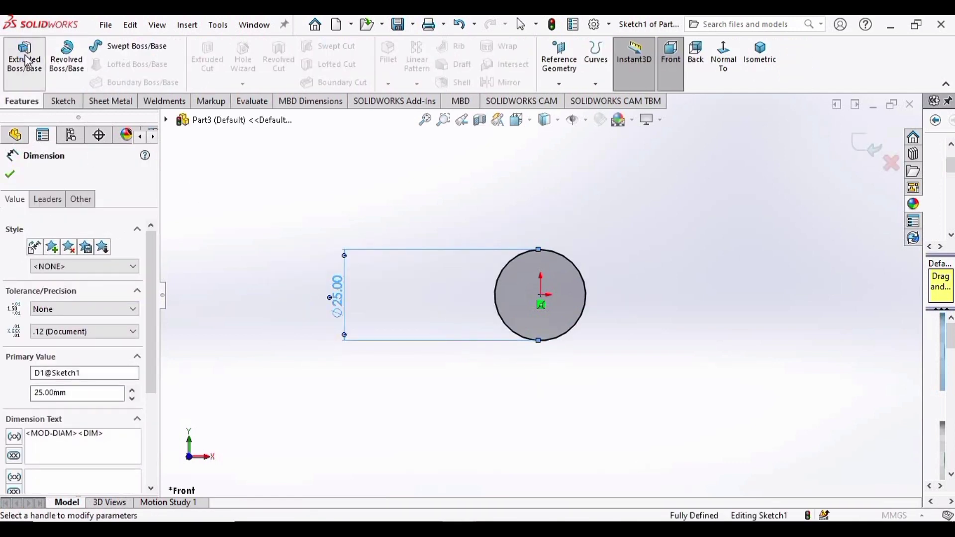
type("200")
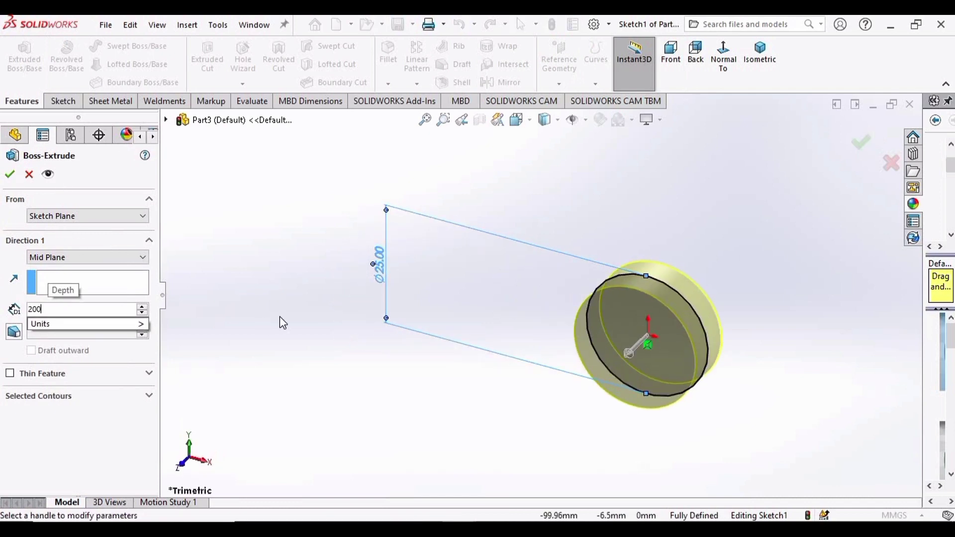
key("Return")
scroll(445, 370, "up", 2)
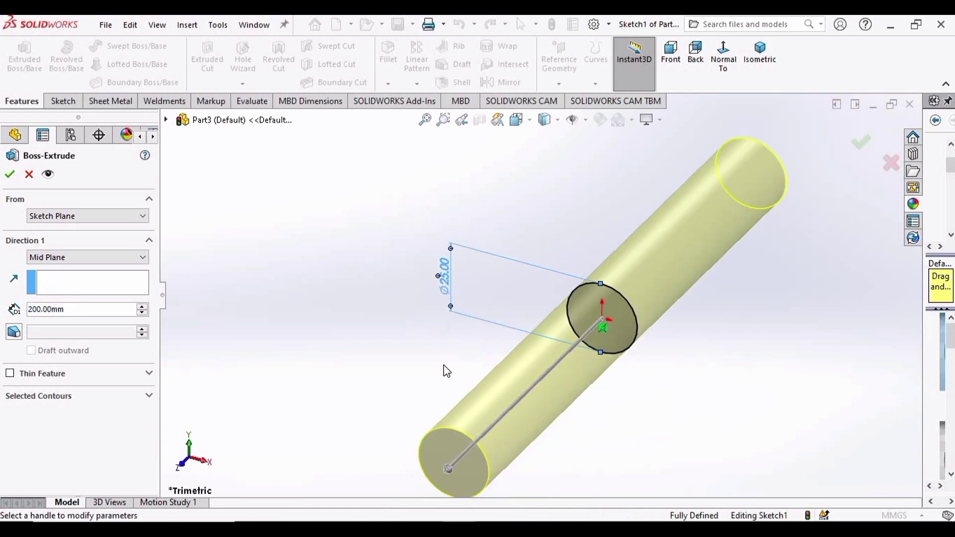
scroll(446, 372, "up", 1)
left_click(11, 175)
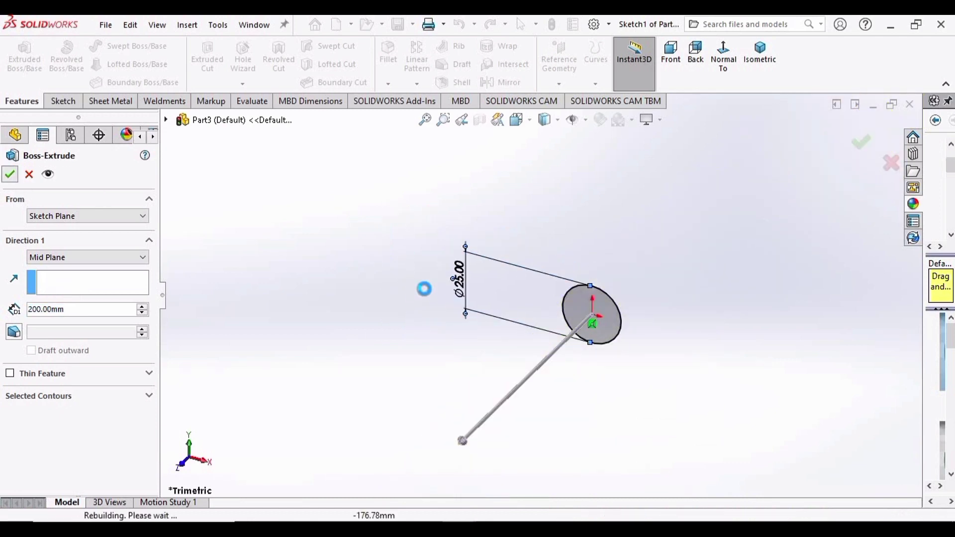
scroll(539, 310, "up", 2)
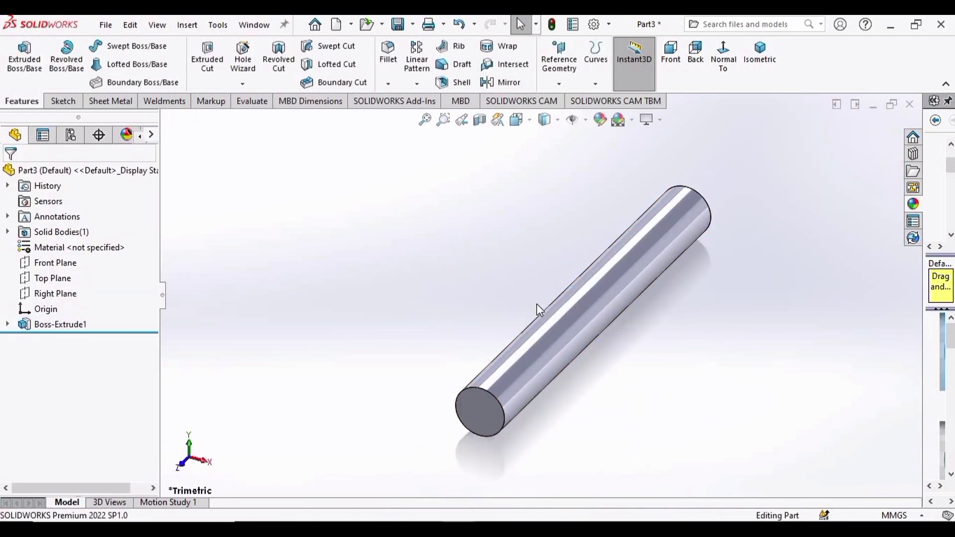
- Chamfer the circular edges at both ends of the cylinder by 2 mm at 45 degrees
left_click(387, 83)
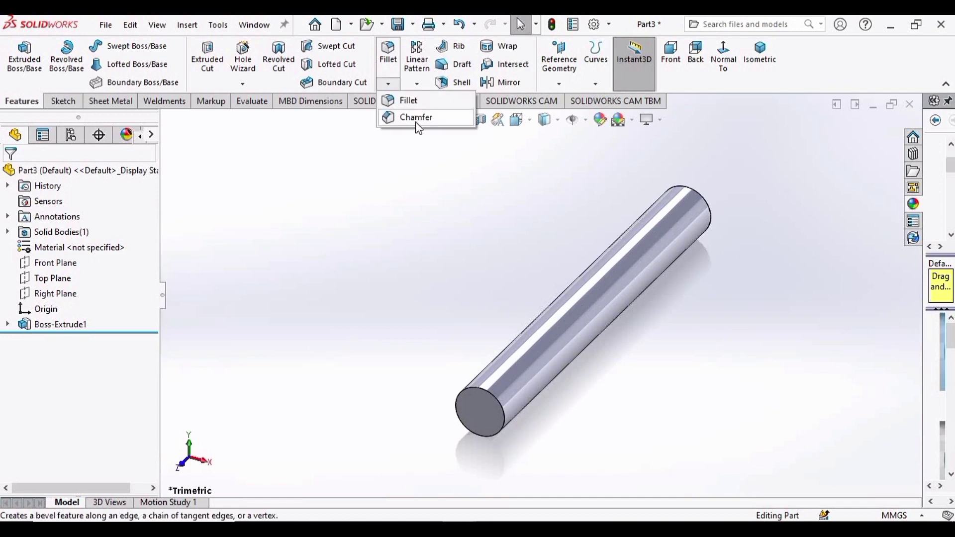
left_click(416, 124)
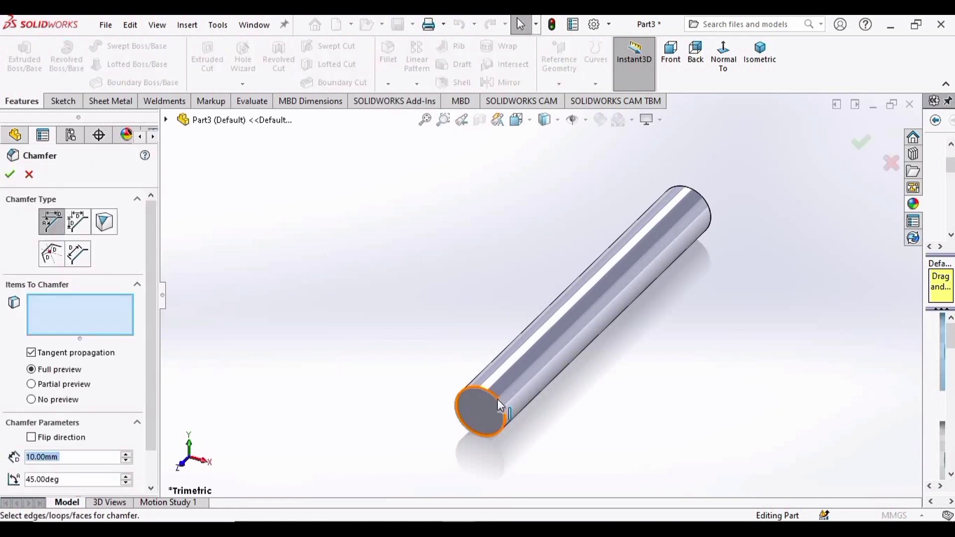
left_click(520, 395)
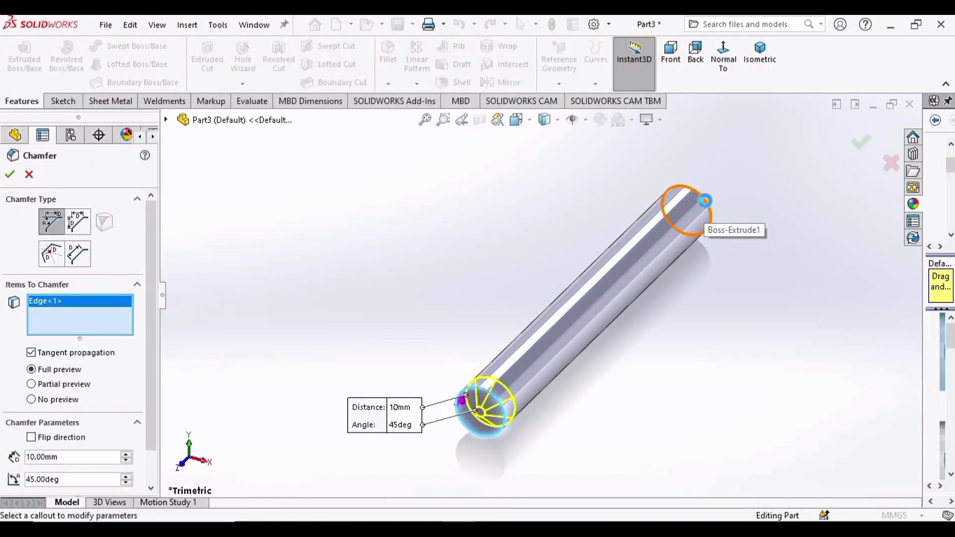
left_click(705, 201)
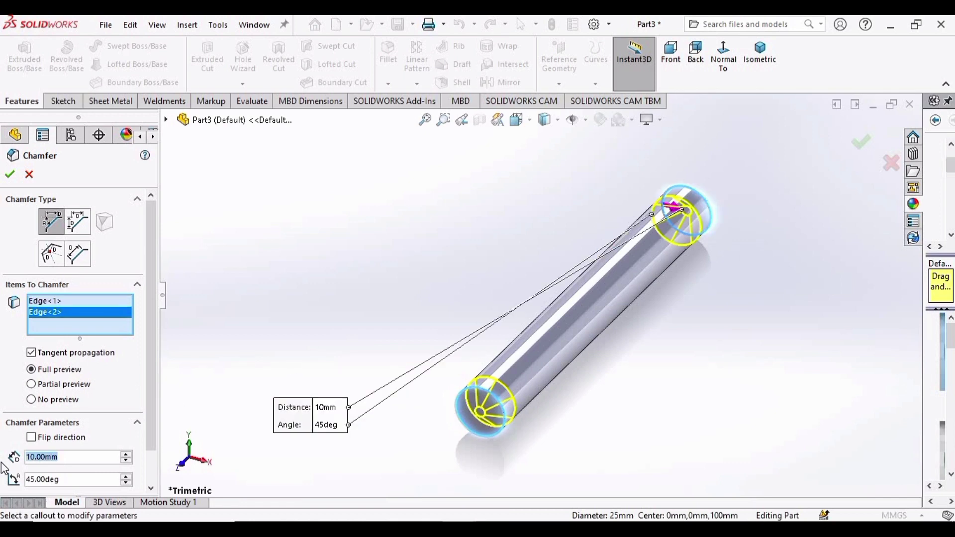
type("2")
key("Return")
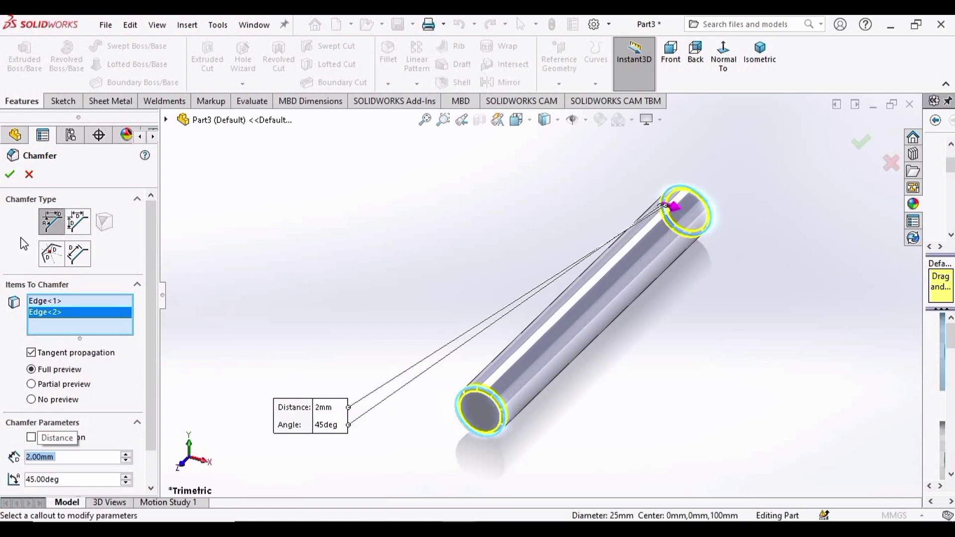
left_click(8, 175)
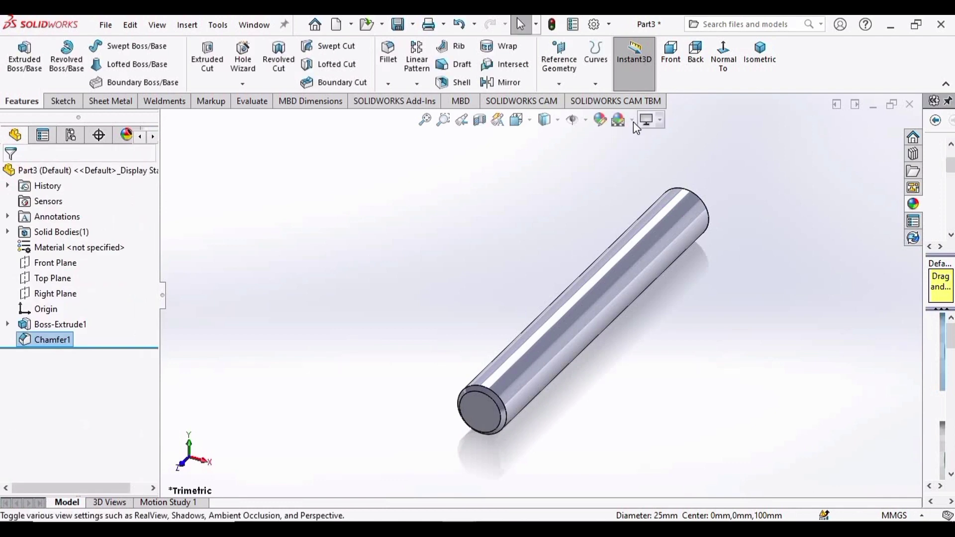
- Switch the scene to Plain White and apply the polished nickel appearance to the whole pillar part
left_click(632, 120)
left_click(642, 157)
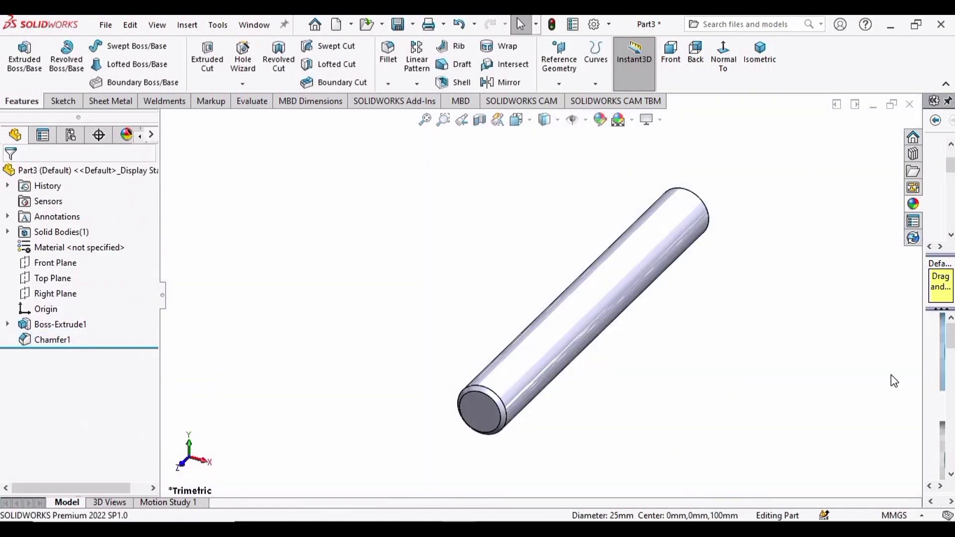
left_click_drag(913, 376, 801, 384)
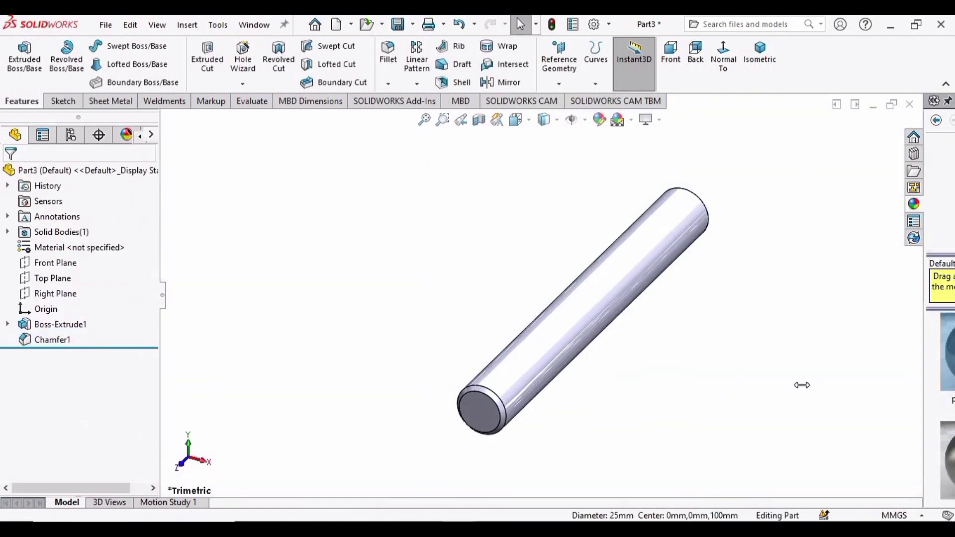
left_click_drag(108, 178, 551, 351)
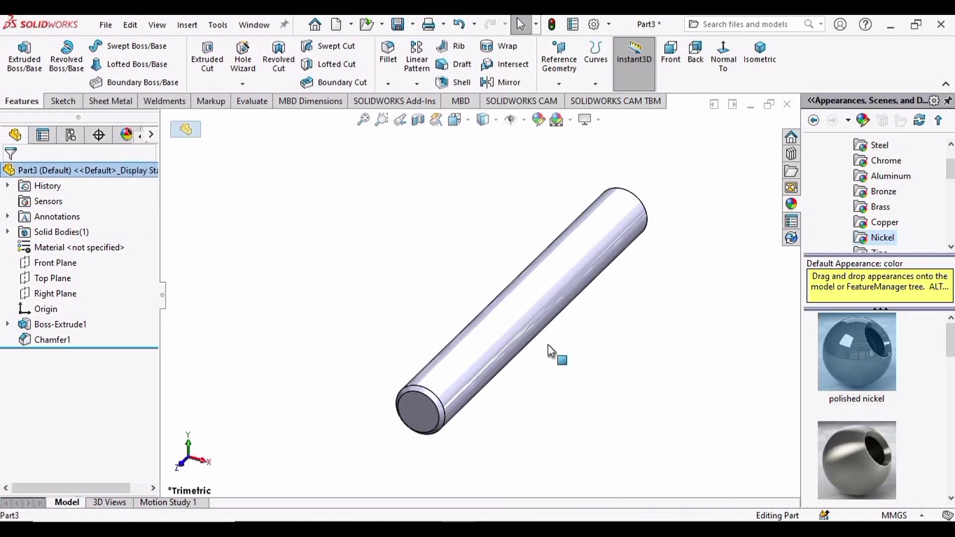
left_click(856, 374)
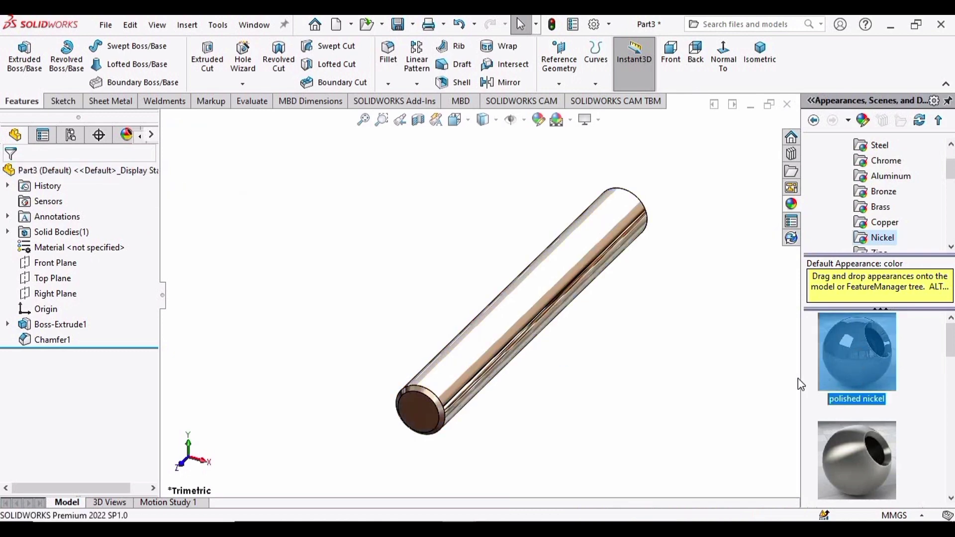
left_click_drag(801, 376, 931, 376)
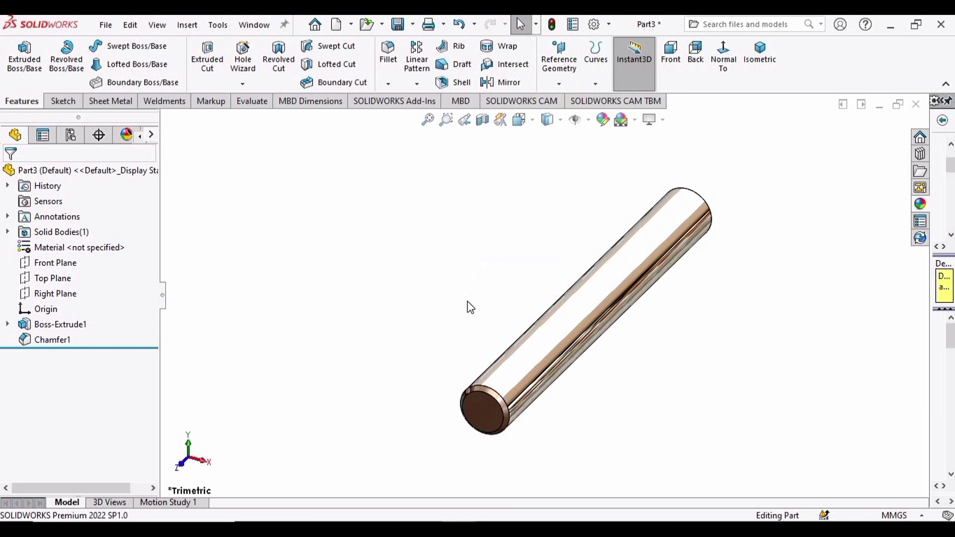
- Save the part as Pillar in the Press_Machine folder
key("ctrl+s")
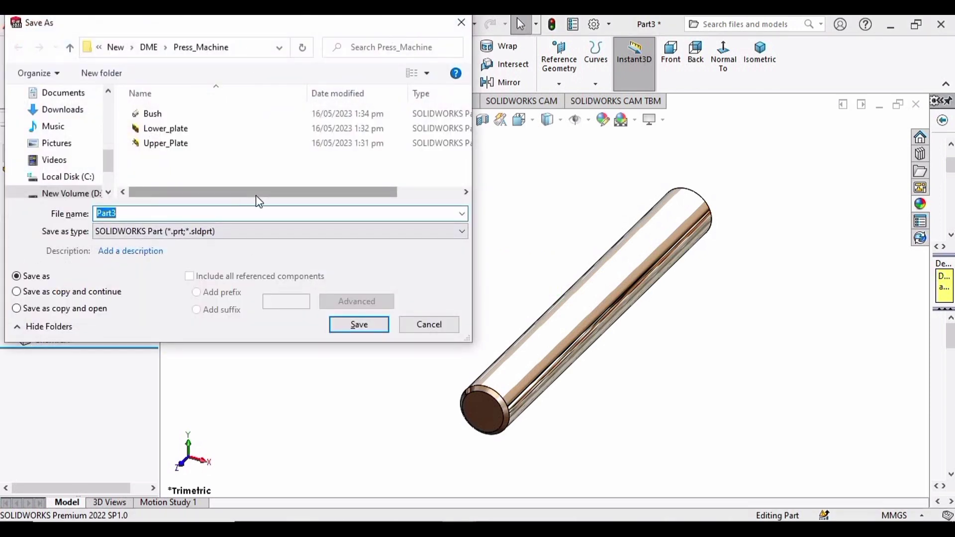
type("Pilla")
key("Return")
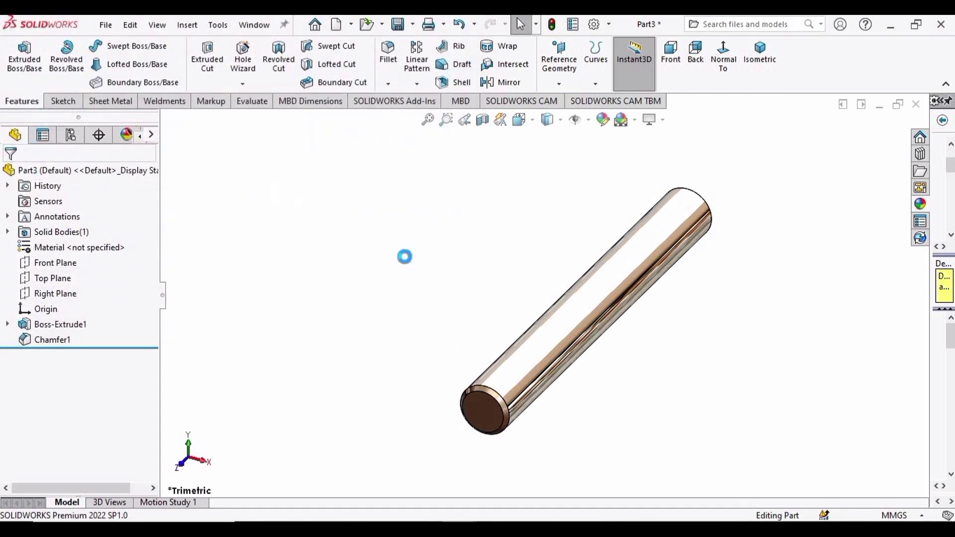
- Create a new assembly document
left_click(105, 25)
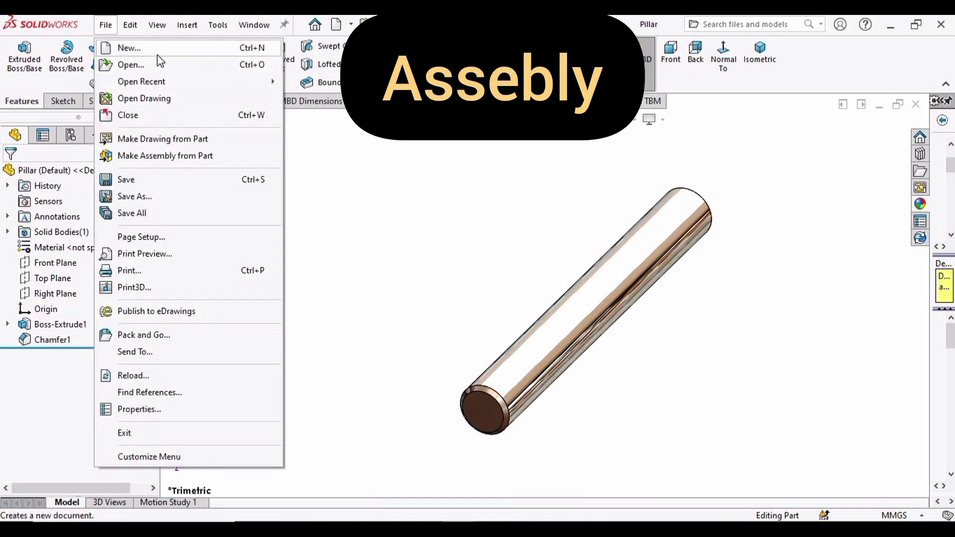
left_click(157, 52)
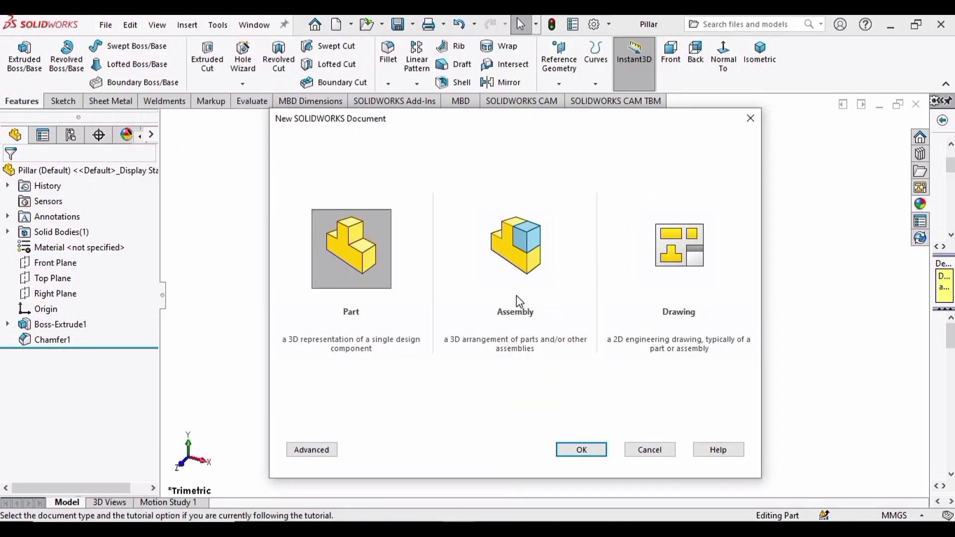
left_click(525, 250)
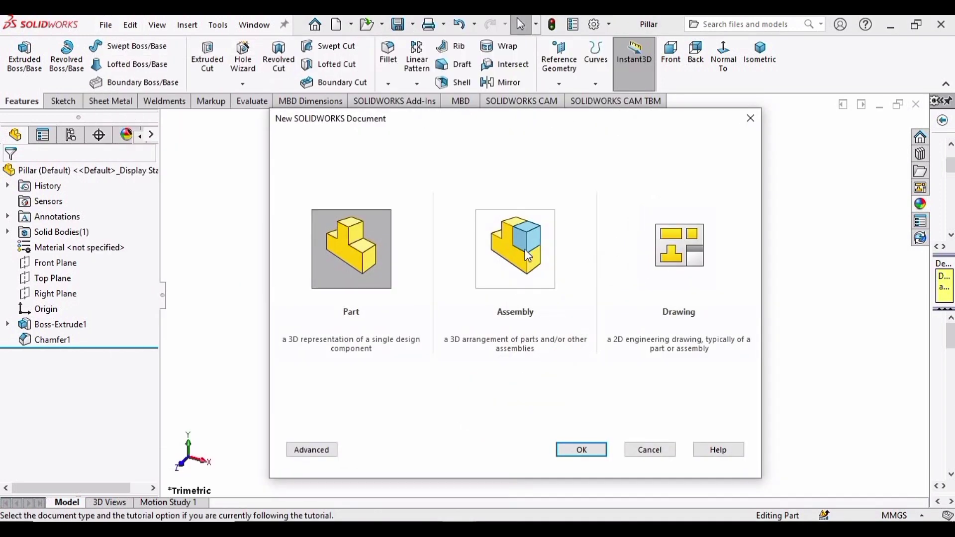
left_click(580, 452)
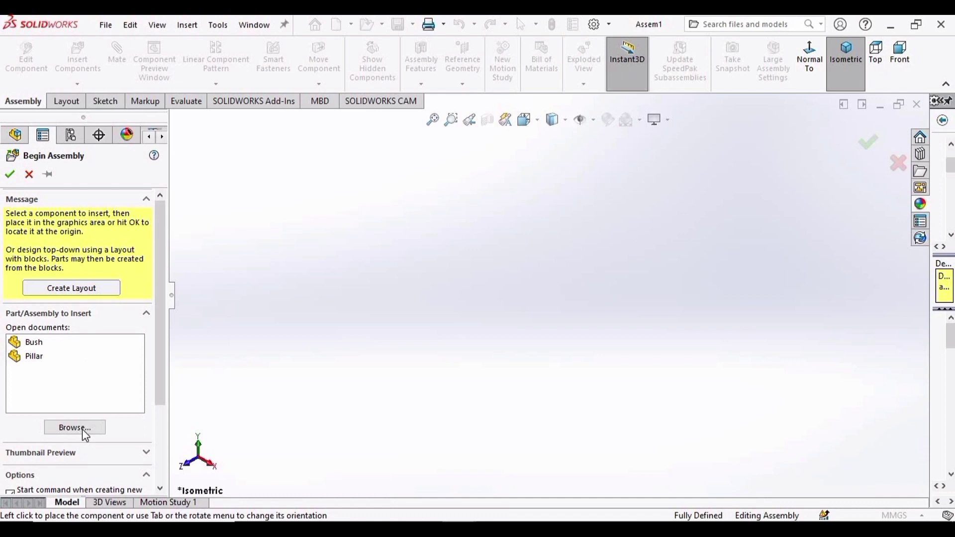
- Insert Lower_plate from the Press_Machine folder as the first component and set the assembly scene to Plain White
left_click(82, 428)
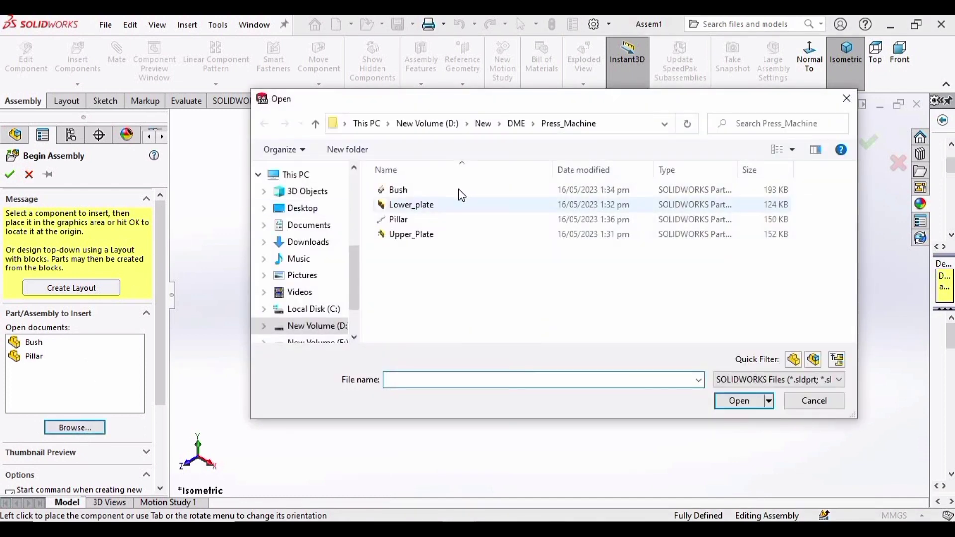
left_click(420, 205)
left_click(741, 402)
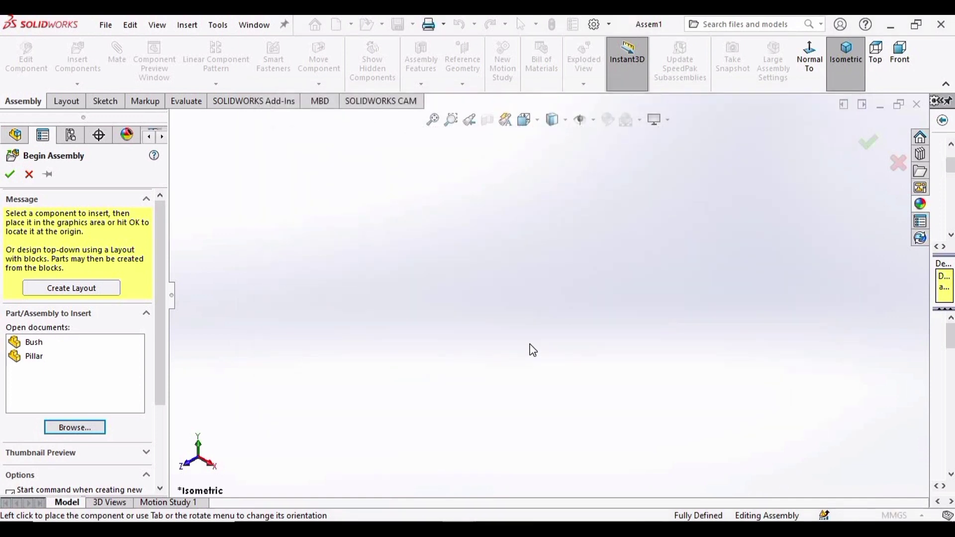
left_click(538, 324)
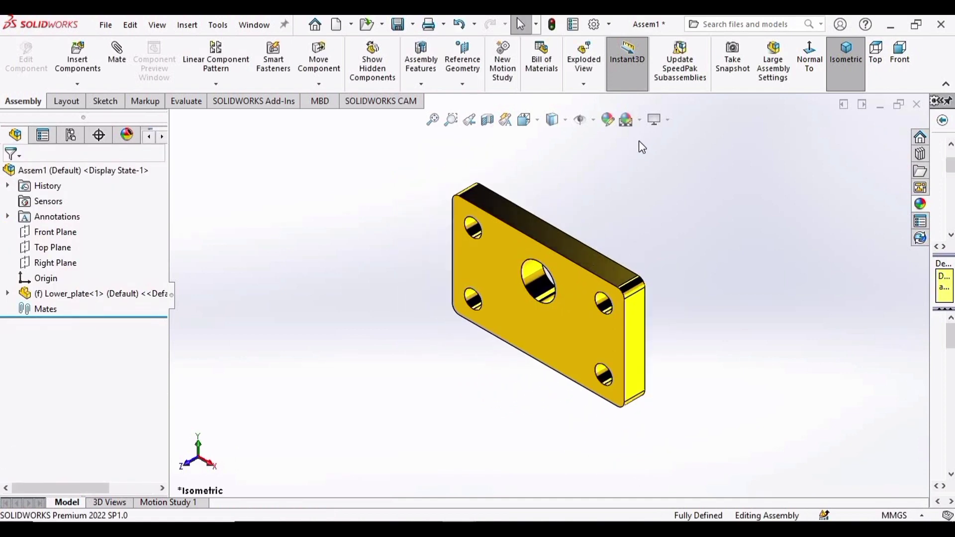
left_click(641, 121)
left_click(661, 154)
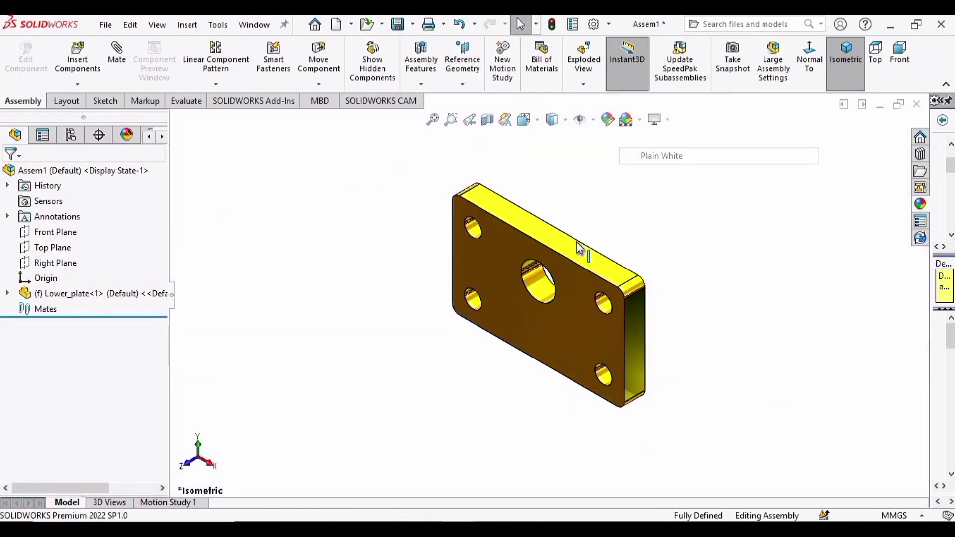
- Insert the Bush part into the assembly, placing it freely beside the lower plate
left_click(862, 67)
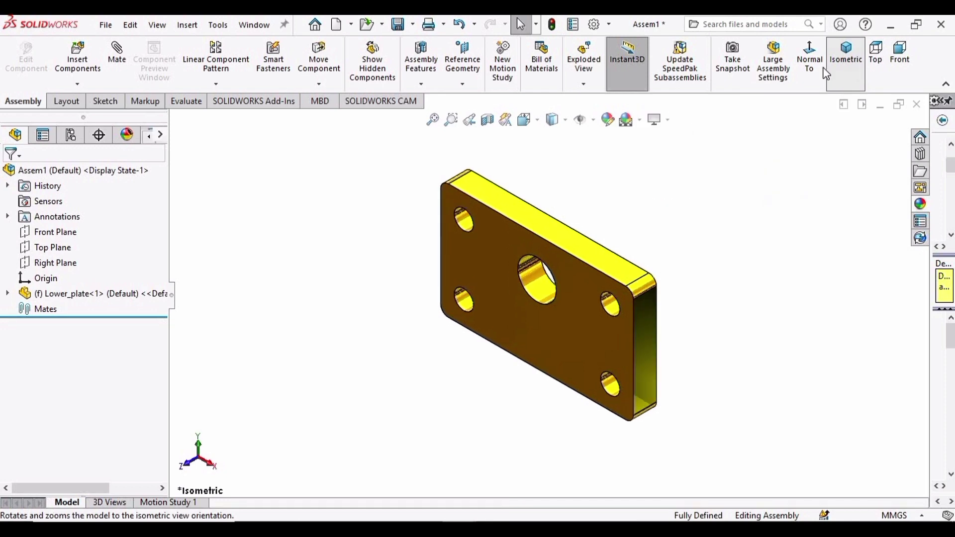
middle_click_drag(766, 164, 671, 504)
scroll(622, 392, "down", 3)
scroll(620, 390, "up", 5)
middle_click_drag(620, 390, 622, 493)
left_click(87, 58)
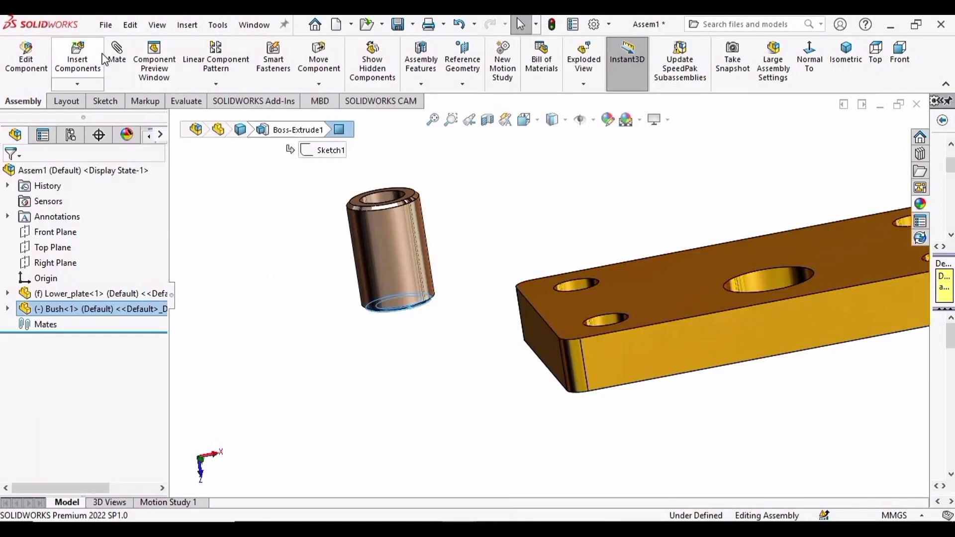
- Add a coincident mate between the lower plate's upper face and the bush's lower end face
left_click(102, 59)
left_click(30, 173)
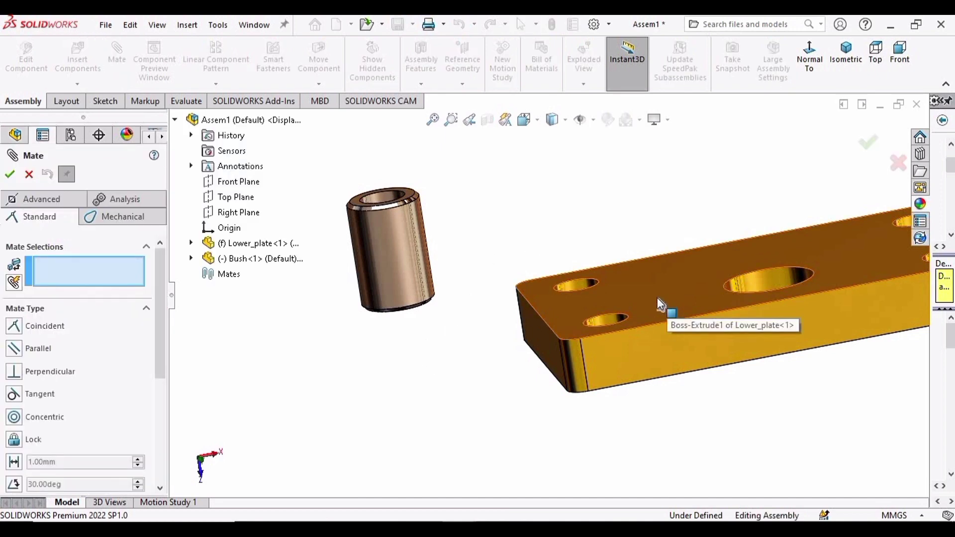
left_click(635, 307)
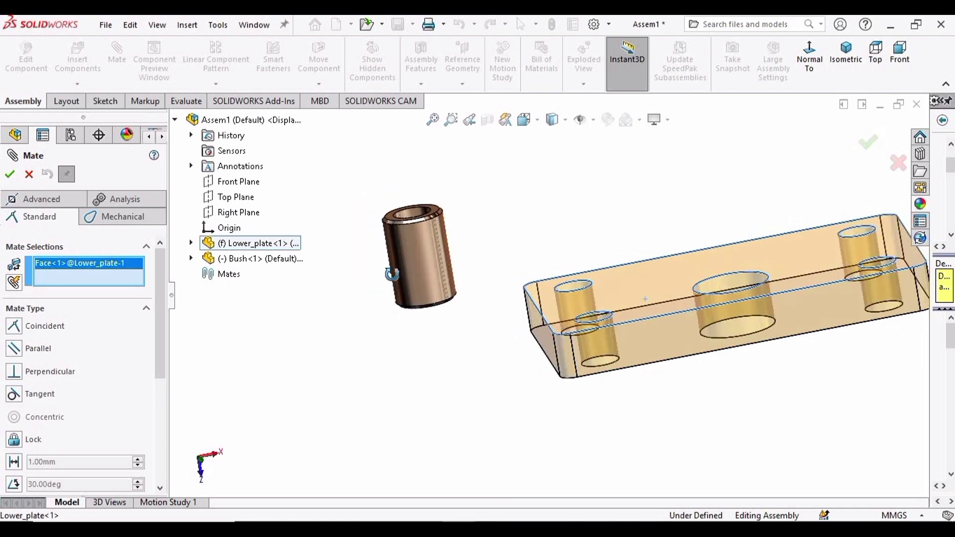
middle_click_drag(392, 274, 398, 249)
scroll(405, 329, "down", 3)
middle_click_drag(464, 283, 455, 239)
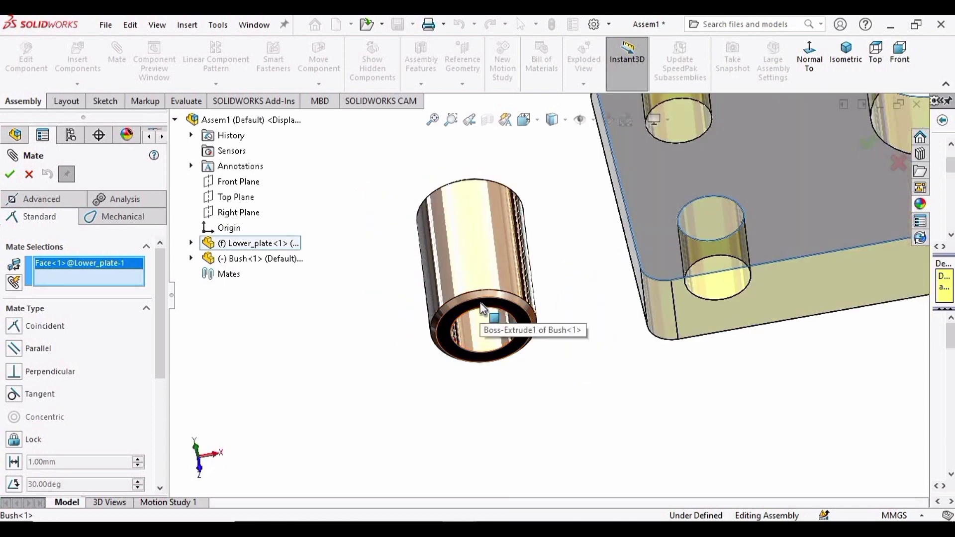
left_click(482, 308)
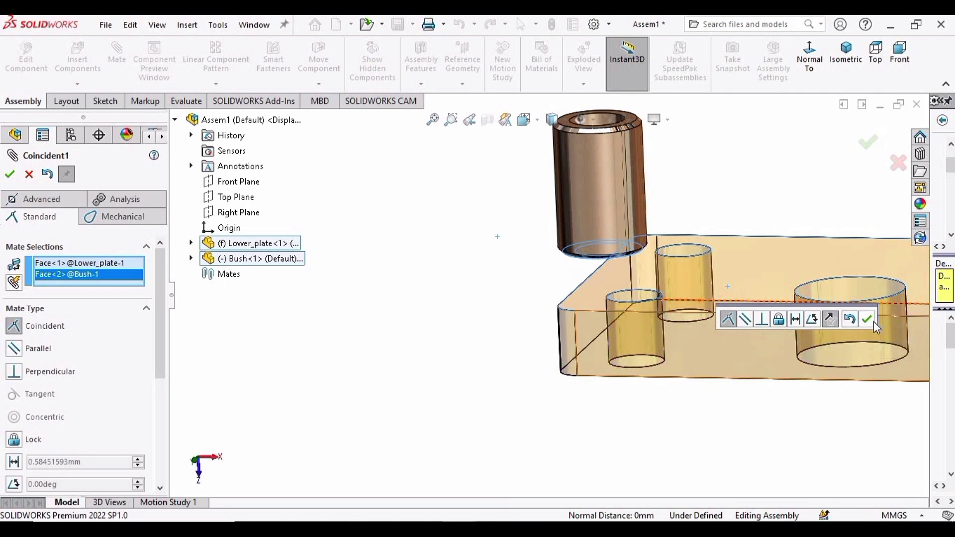
left_click(871, 322)
- Add a concentric mate between the bush's bore and the lower plate's front corner hole on the bush side
middle_click_drag(666, 326, 603, 159)
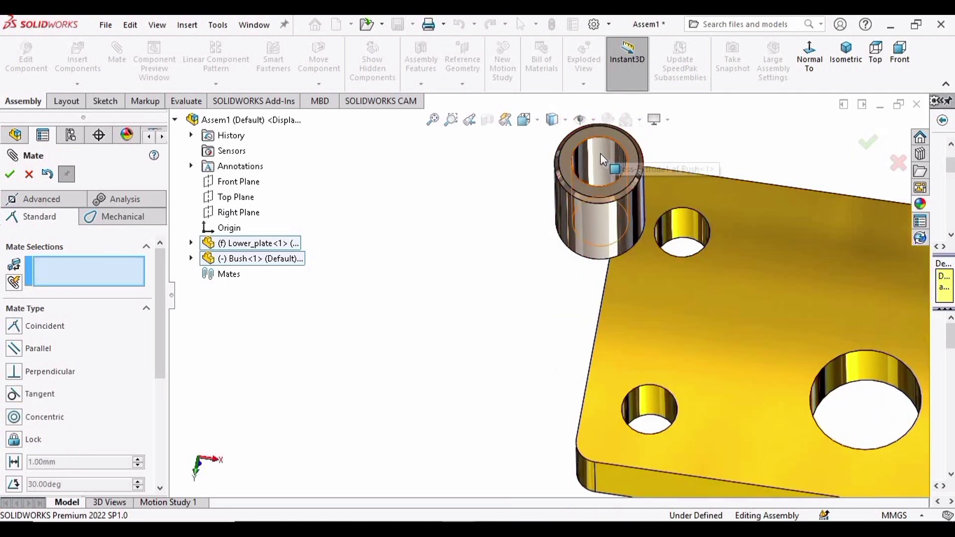
left_click(603, 159)
left_click(645, 413)
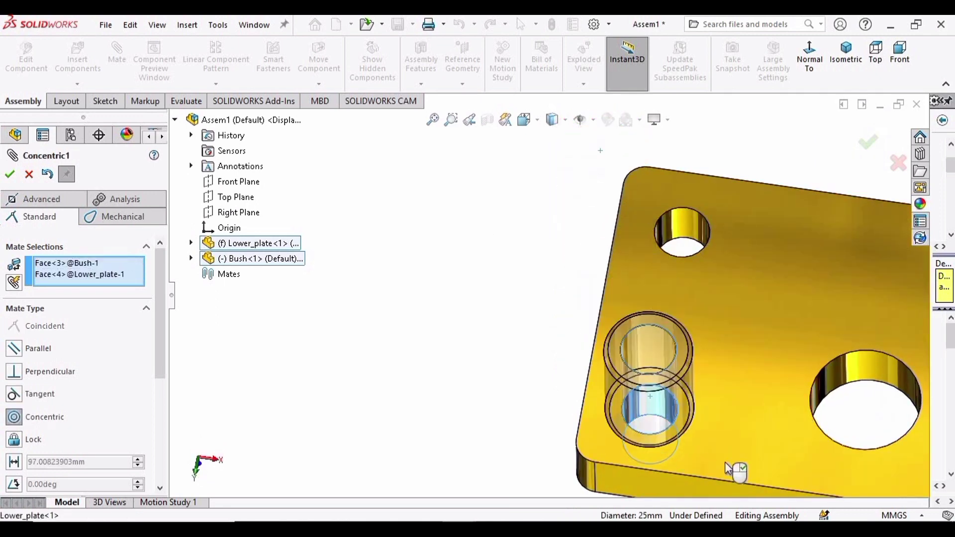
left_click(824, 438)
scroll(599, 300, "up", 4)
scroll(597, 298, "down", 3)
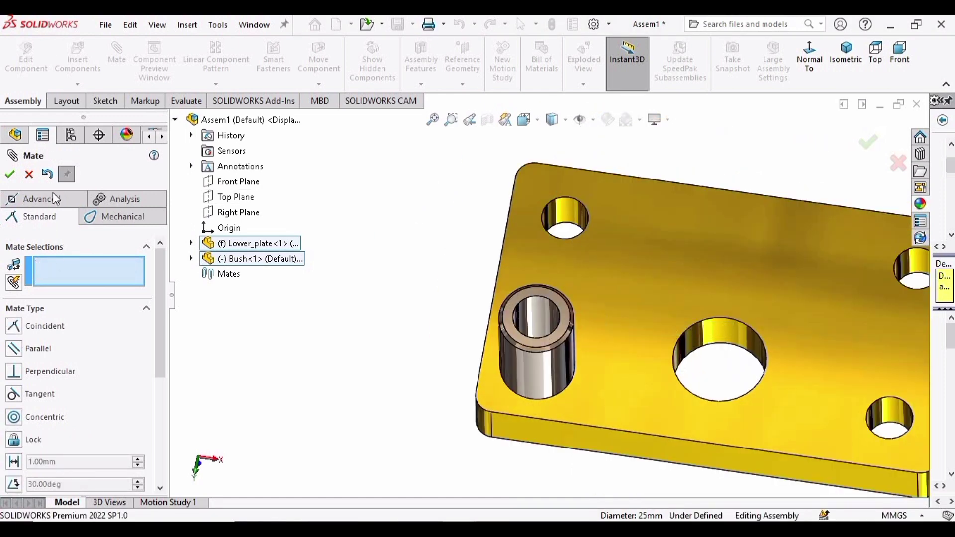
- Insert a second Bush component, placing it beside the lower plate near the first bush
left_click(77, 59)
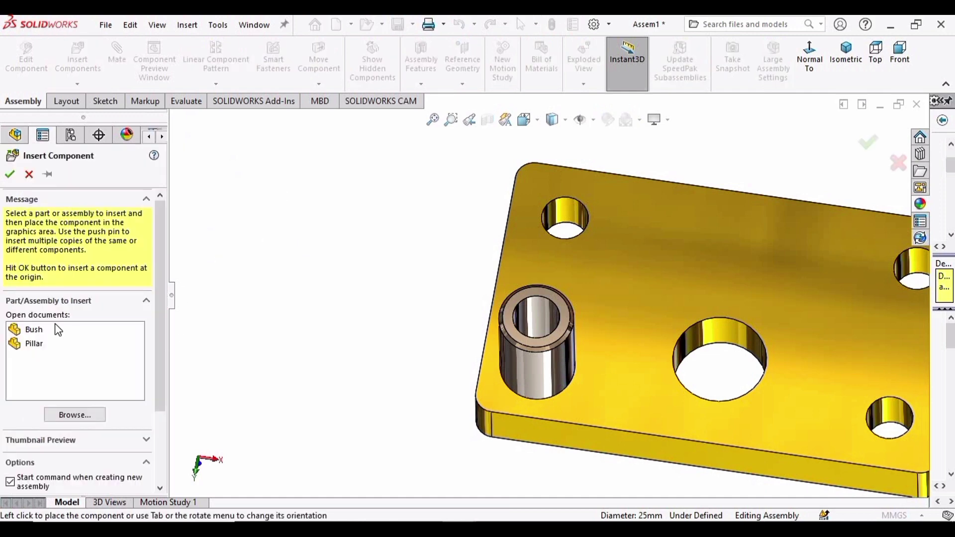
left_click(32, 331)
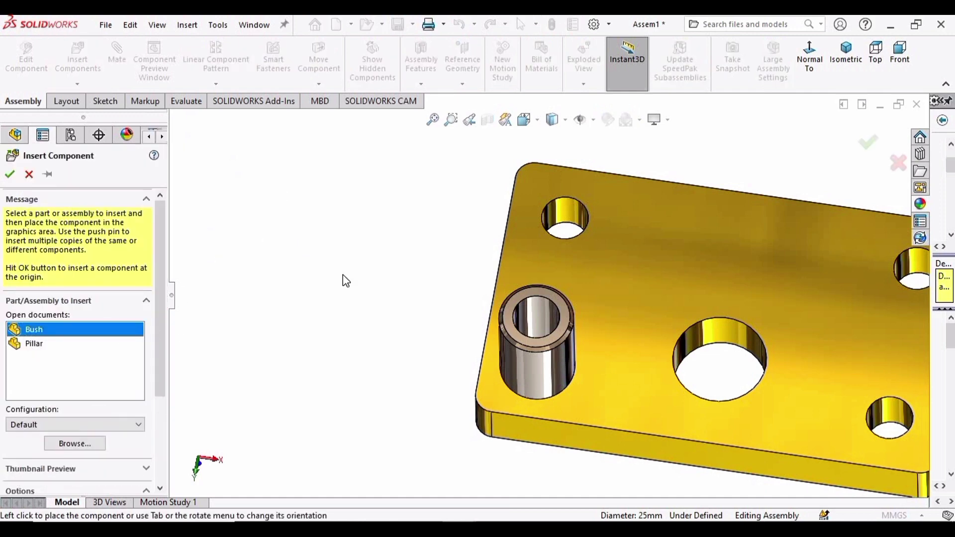
left_click(447, 256)
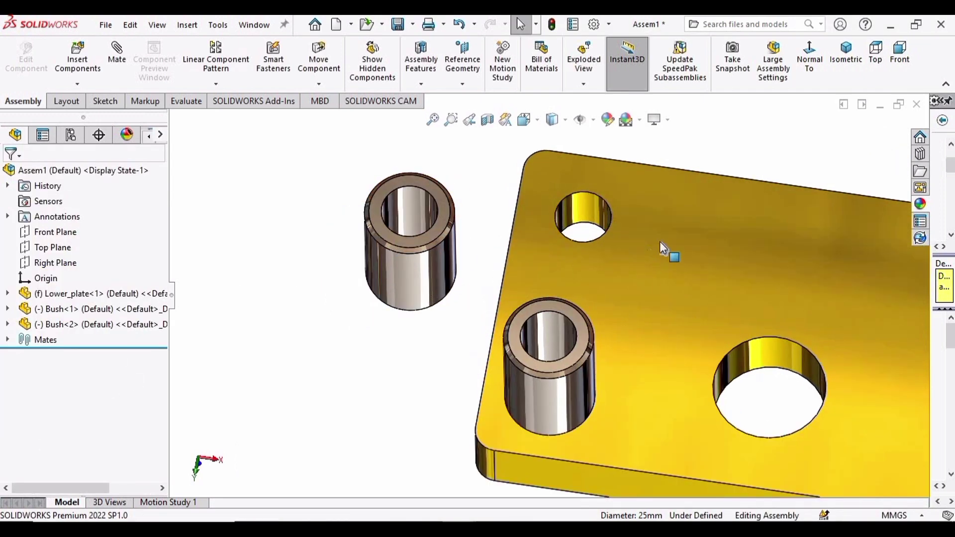
- Add a coincident mate between the lower plate's upper face and the second bush's lower end face
left_click(660, 241)
middle_click_drag(434, 315, 214, 80)
left_click(115, 62)
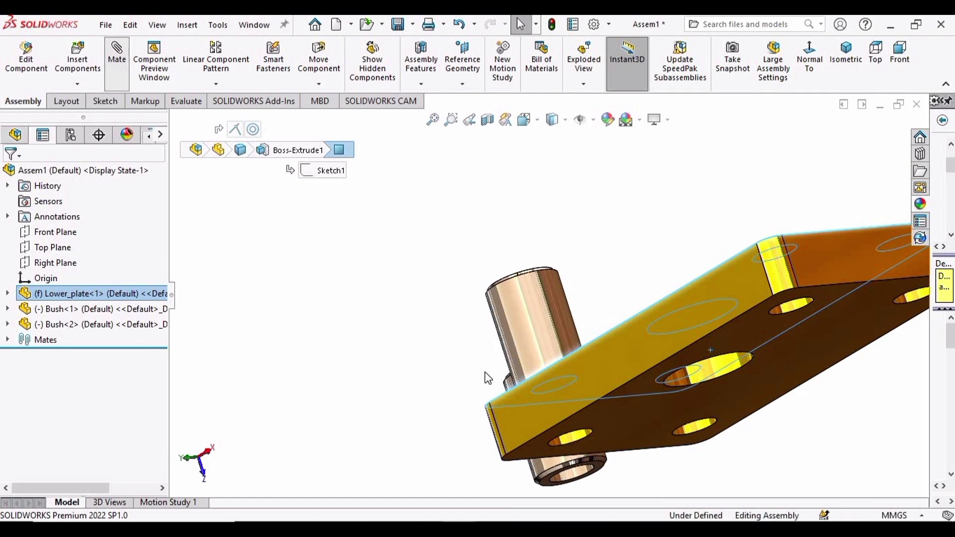
middle_click_drag(486, 373, 514, 404)
scroll(506, 397, "up", 1)
scroll(513, 408, "down", 2)
scroll(528, 359, "down", 5)
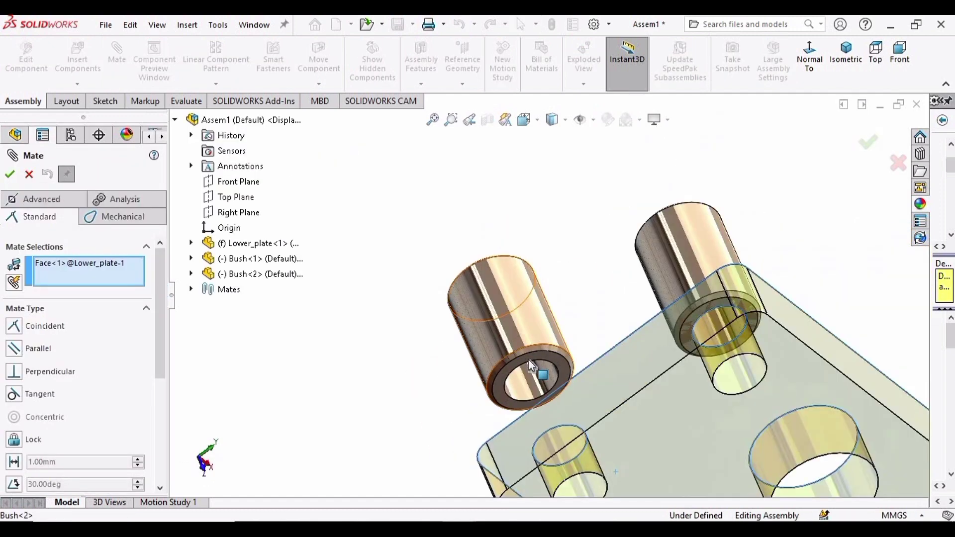
left_click(522, 350)
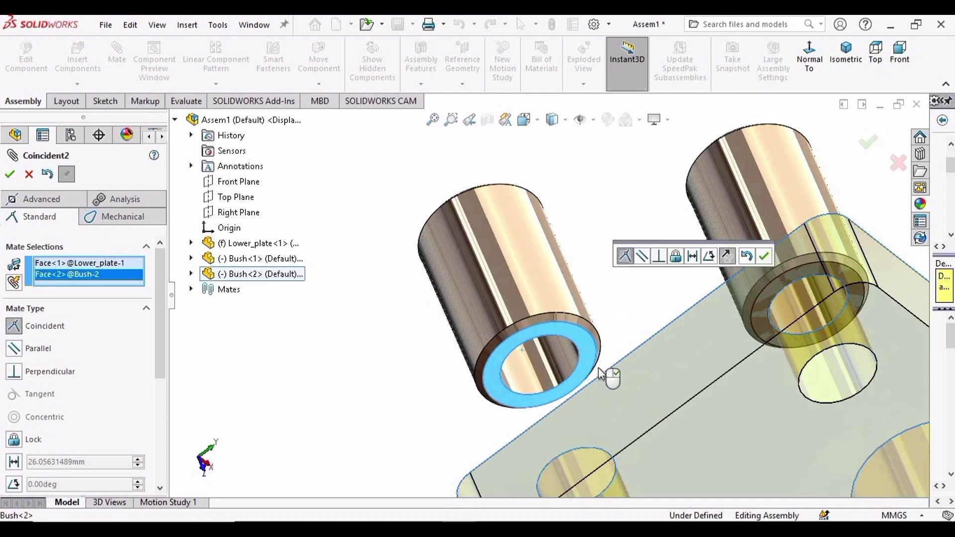
middle_click_drag(607, 376, 802, 269)
left_click(763, 256)
- Mate the second bush's bore concentric with the free corner hole at the same end of the plate and finish mating
middle_click_drag(640, 401, 616, 239)
scroll(616, 238, "up", 2)
middle_click_drag(696, 239, 592, 207)
scroll(550, 200, "up", 2)
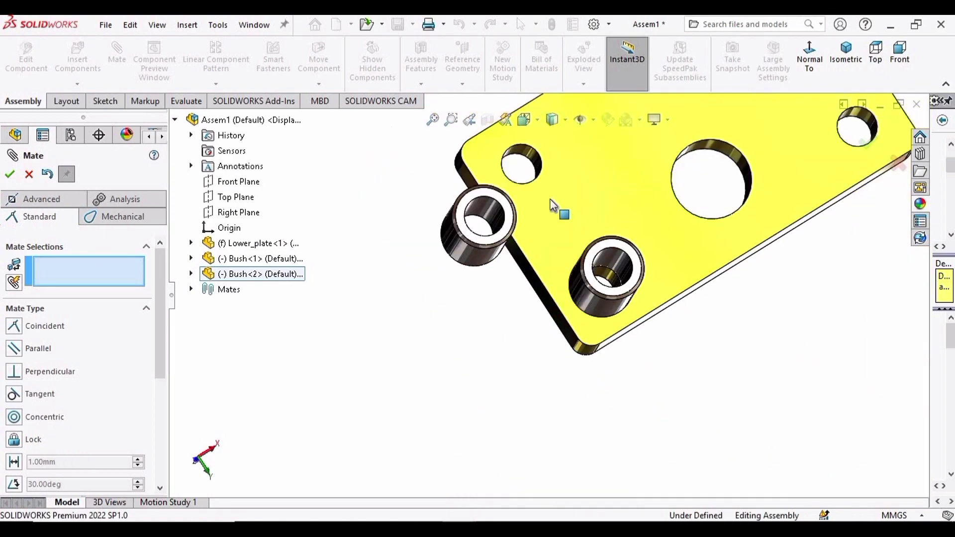
scroll(503, 196, "down", 4)
left_click(507, 300)
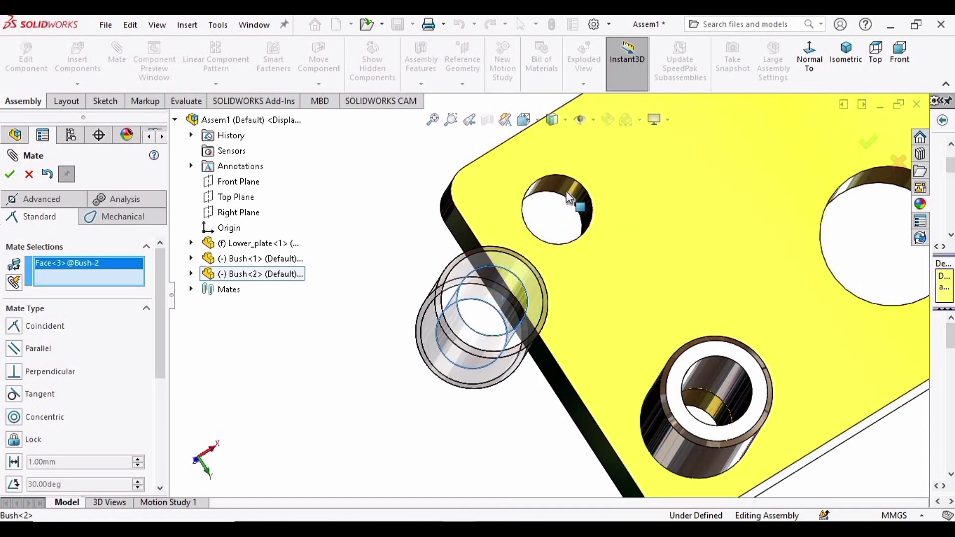
left_click(564, 222)
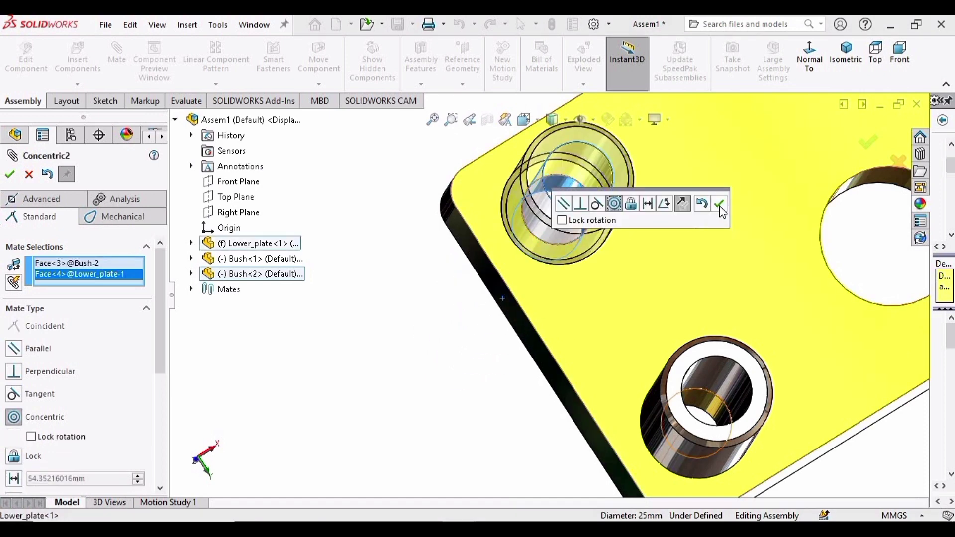
left_click(719, 204)
scroll(775, 270, "up", 5)
middle_click_drag(774, 270, 607, 259)
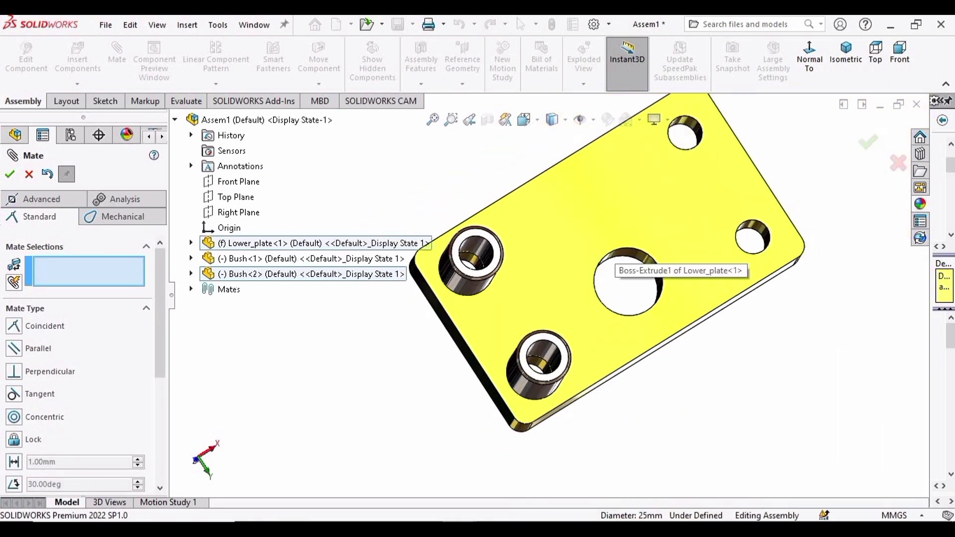
left_click(9, 173)
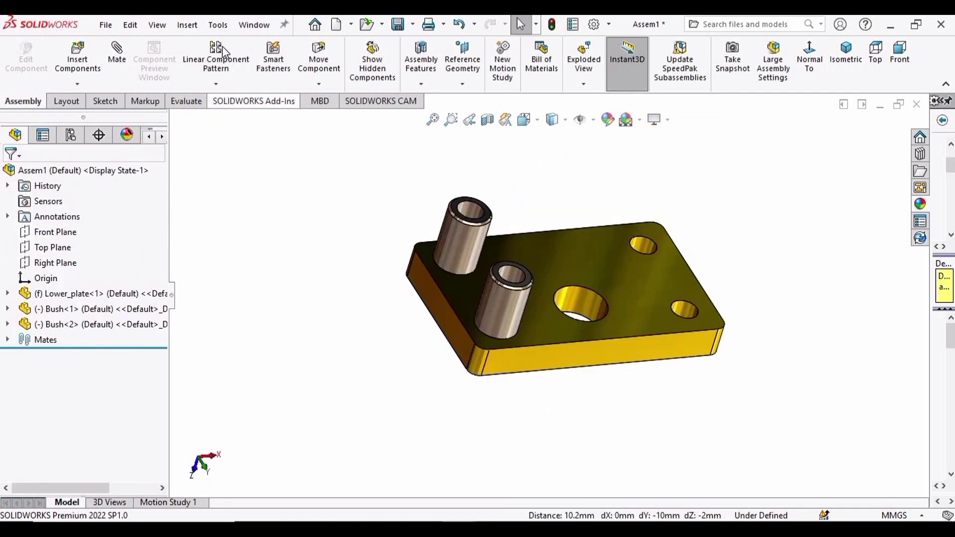
- Set up a linear component pattern of both bushes along the lower plate's long edge with 2 instances
left_click(225, 52)
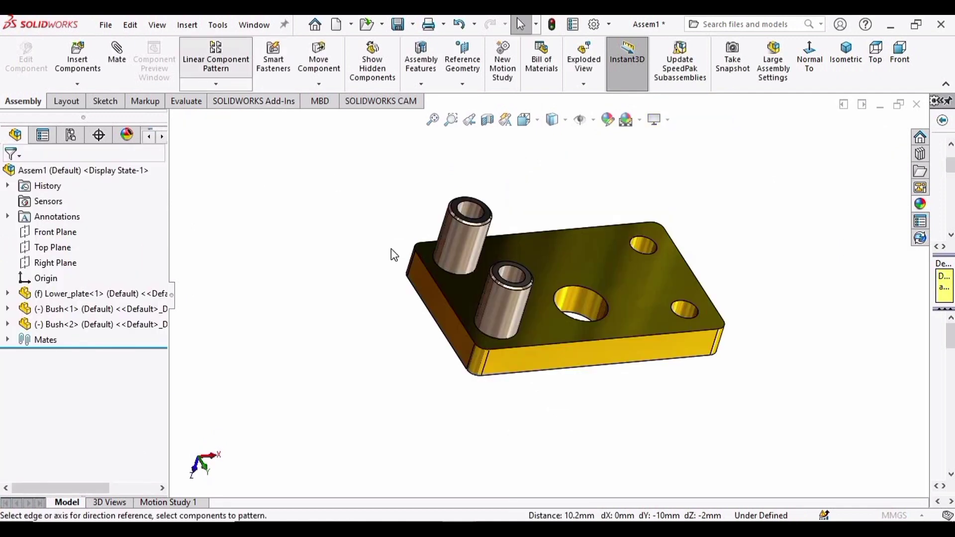
left_click(612, 341)
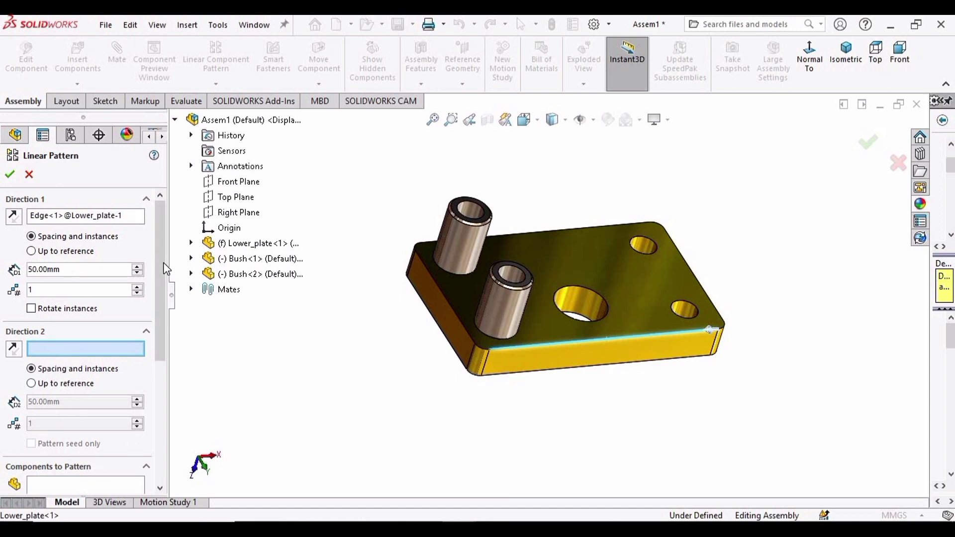
scroll(159, 294, "down", 3)
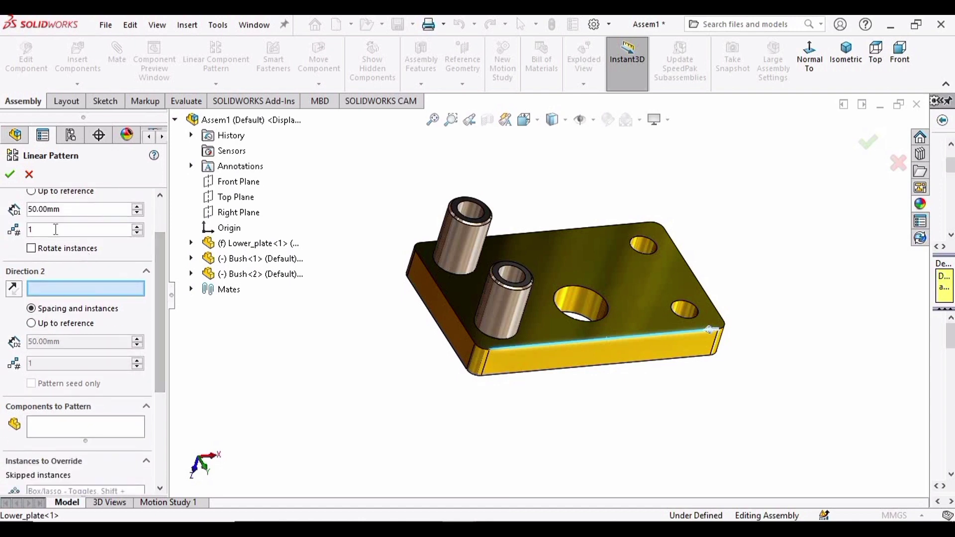
left_click(137, 226)
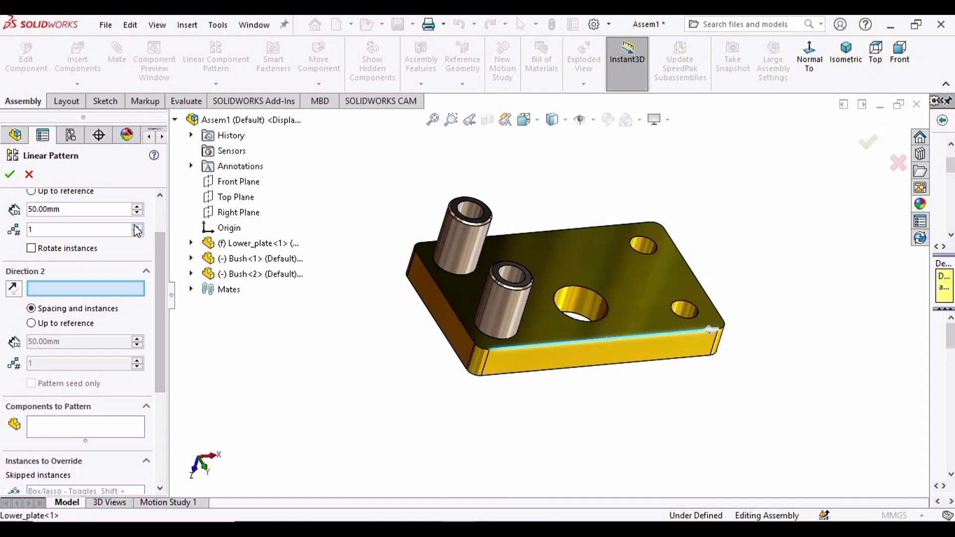
left_click(71, 429)
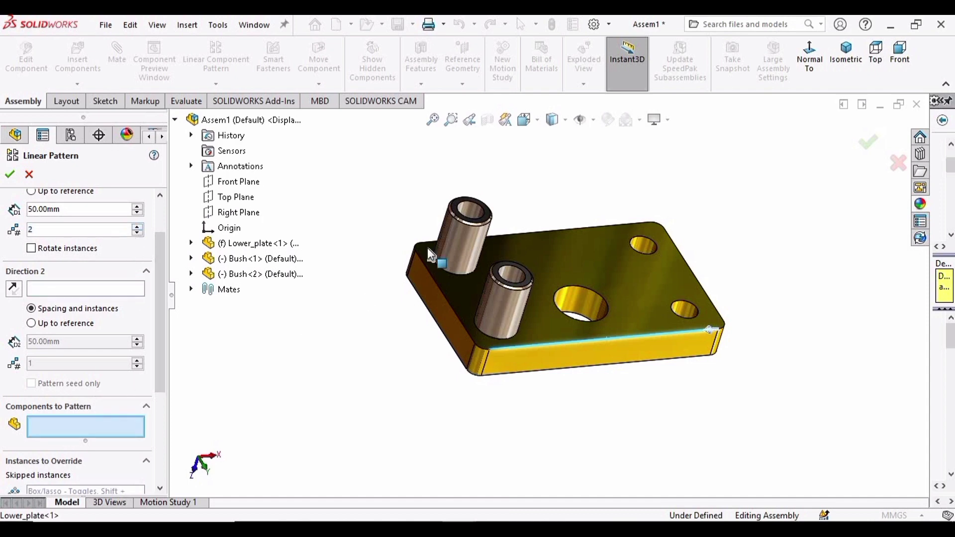
left_click(510, 304)
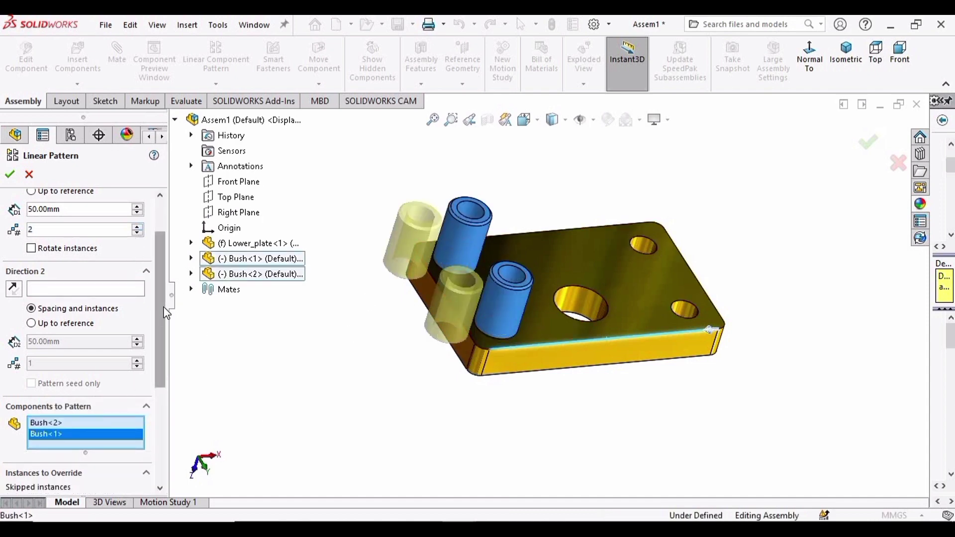
- Reverse the pattern direction, set the spacing to 190 mm and create the bush pattern
left_click_drag(164, 307, 163, 275)
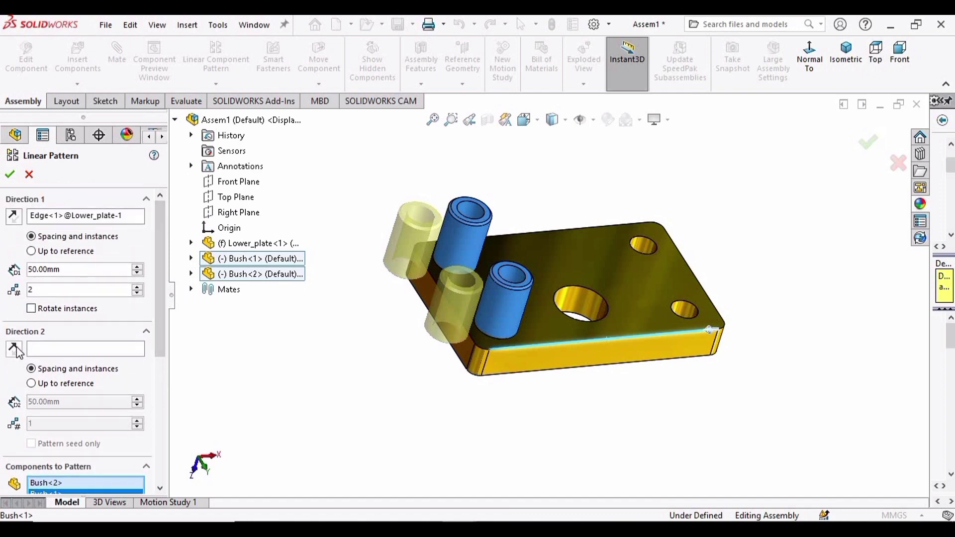
left_click(14, 218)
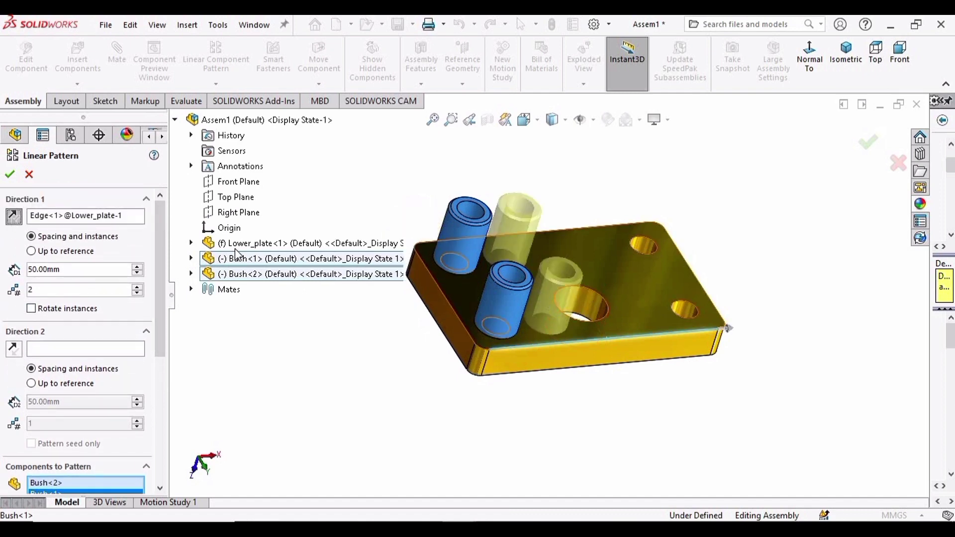
left_click(138, 267)
left_click(138, 267)
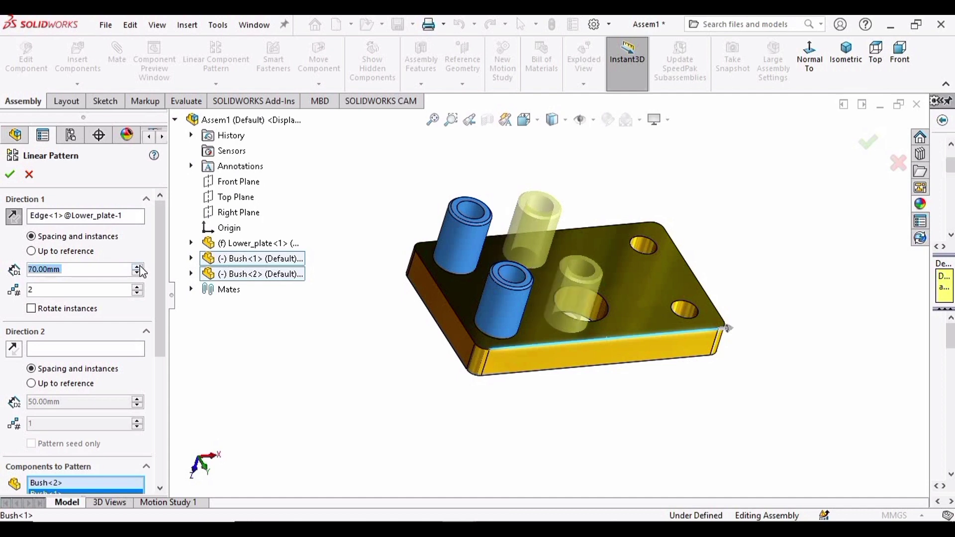
left_click(139, 266)
left_click(139, 266)
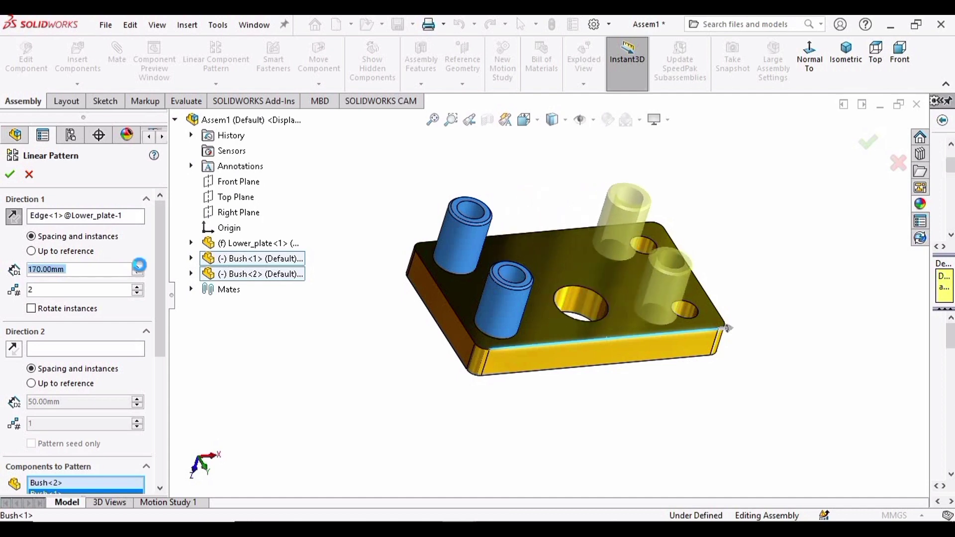
middle_click_drag(668, 307, 615, 318)
scroll(650, 309, "down", 1)
scroll(376, 255, "up", 1)
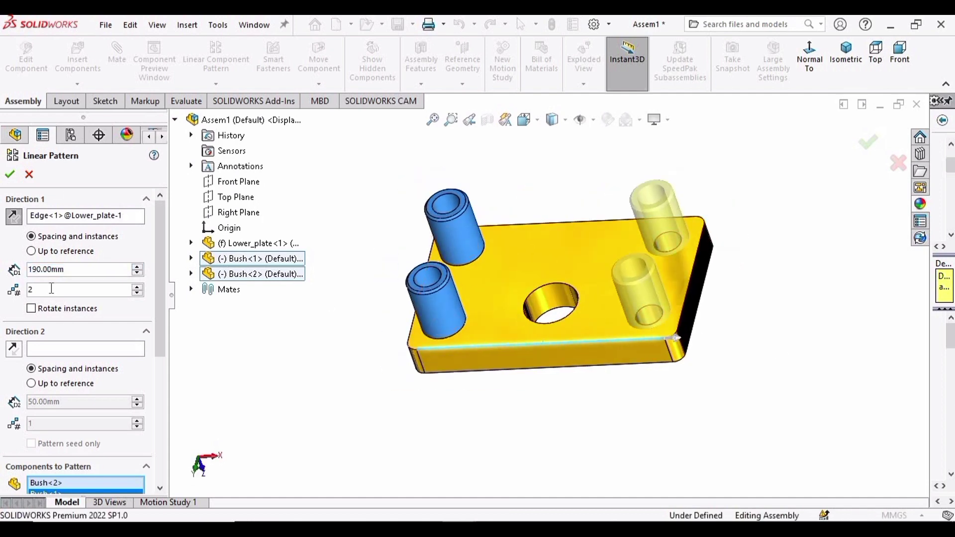
left_click(70, 269)
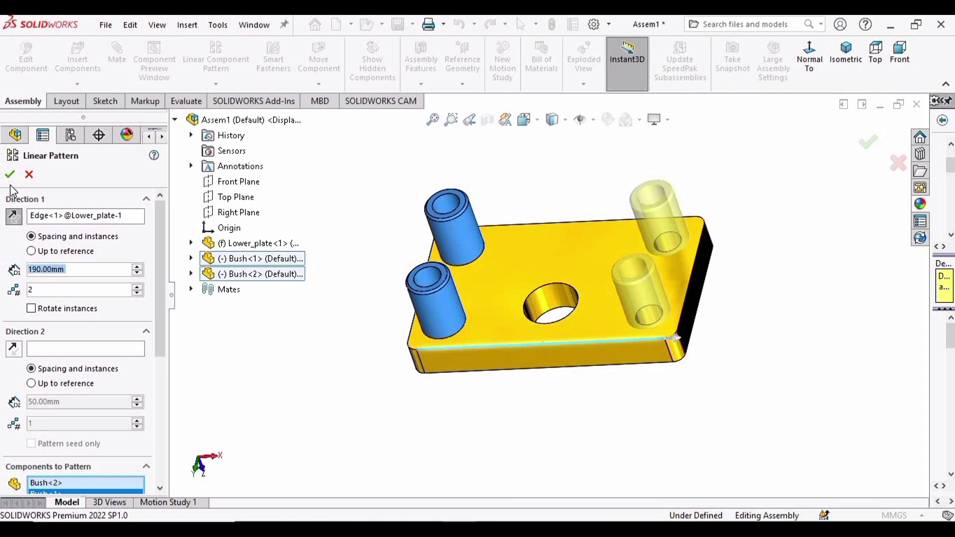
scroll(552, 294, "up", 2)
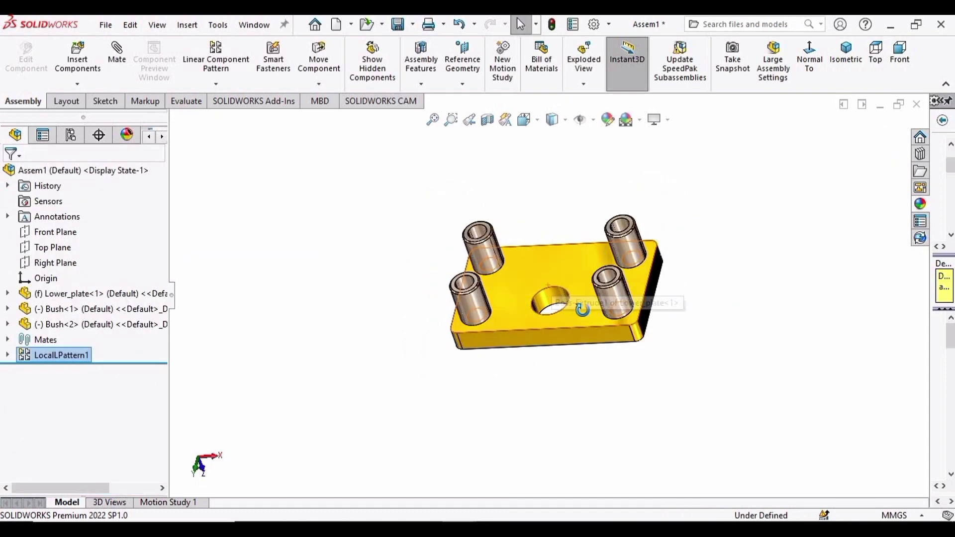
- Insert the Pillar part and place it upright beside the bushes at one end of the lower plate
middle_click_drag(578, 305, 534, 271)
scroll(538, 268, "down", 5)
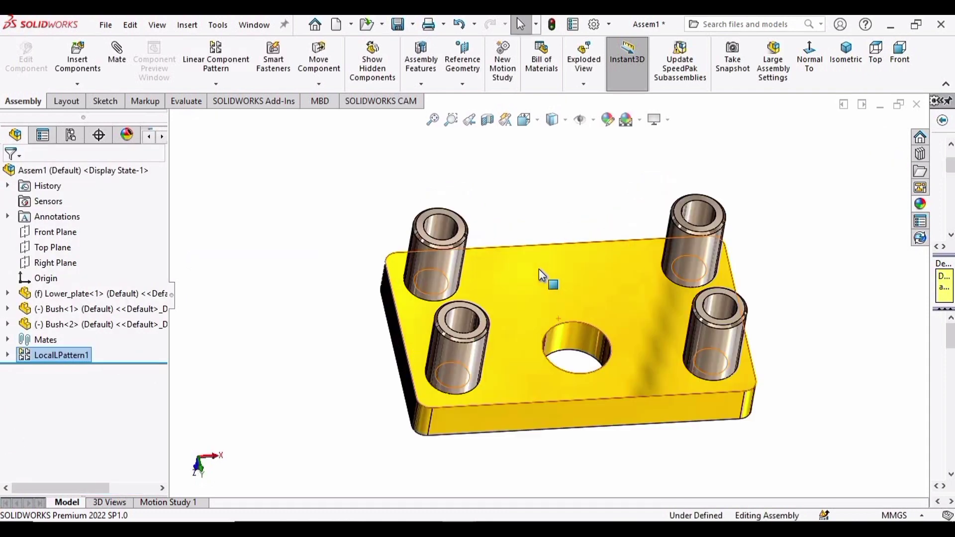
left_click(78, 56)
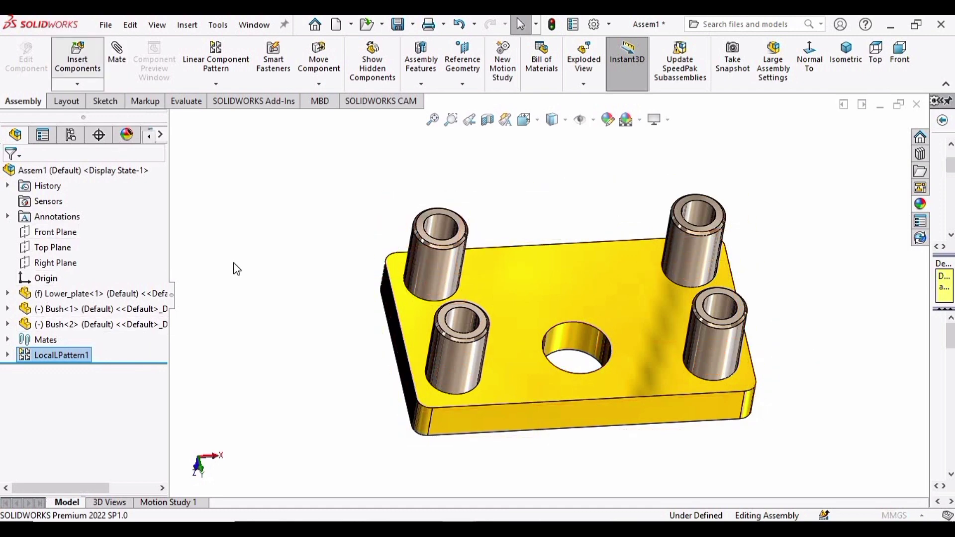
left_click(31, 343)
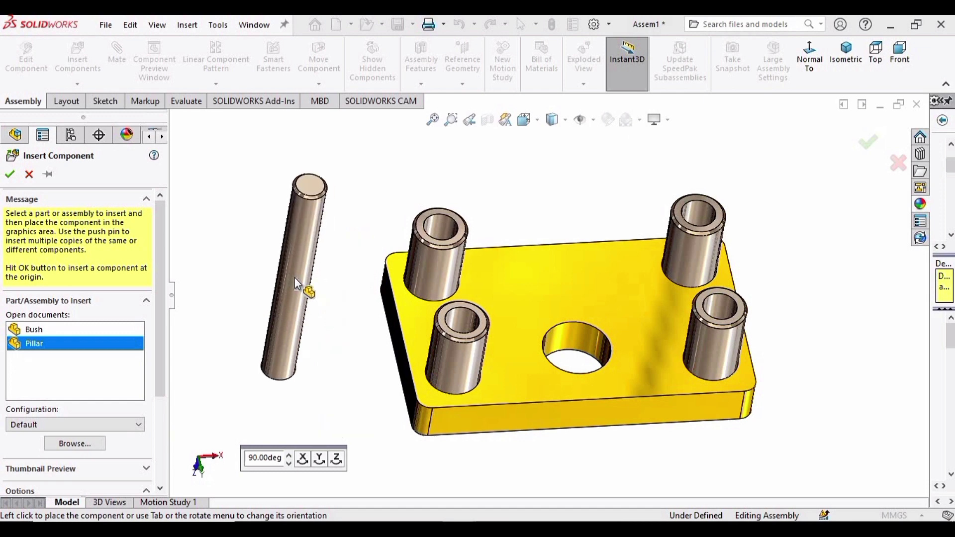
left_click(297, 297)
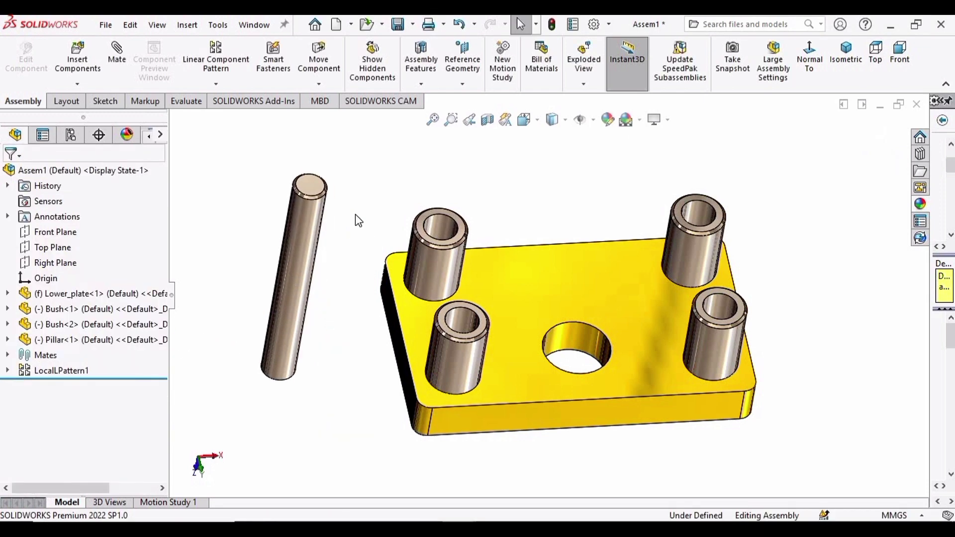
- Insert a second Pillar and place it upright between the first pillar and the lower plate
left_click(89, 55)
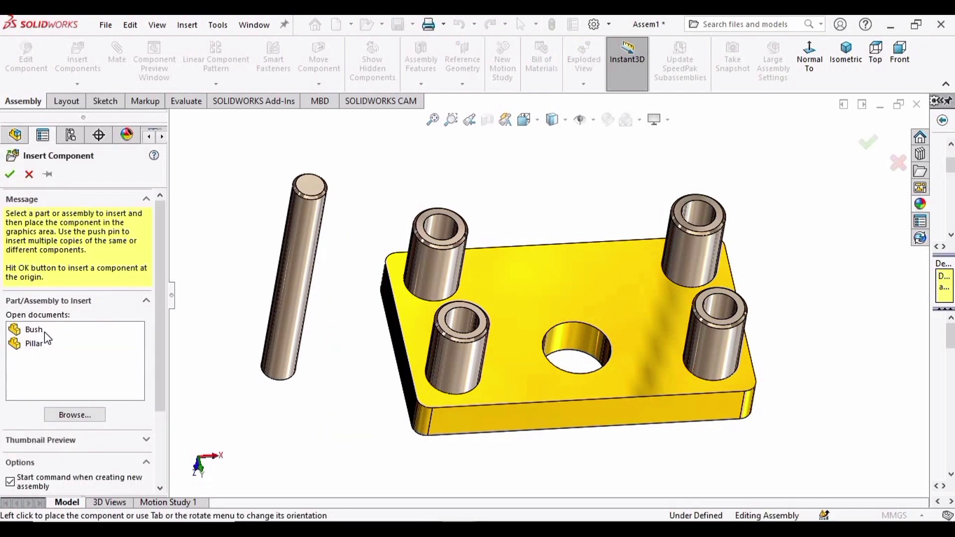
left_click(35, 343)
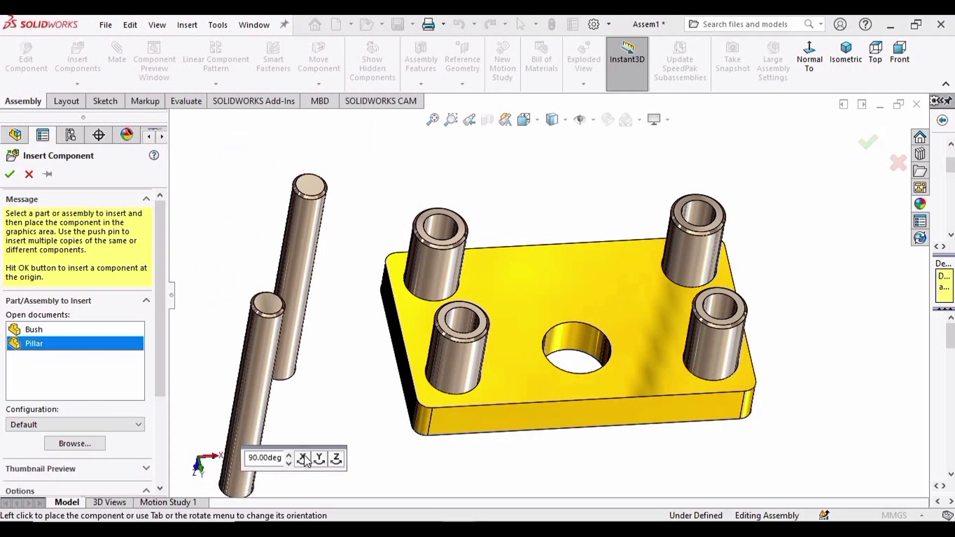
left_click(353, 234)
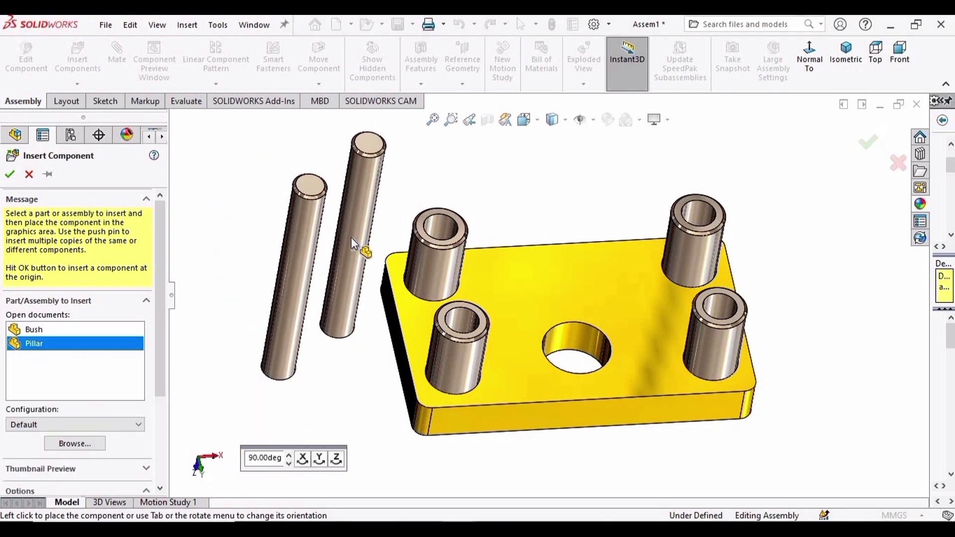
scroll(362, 357, "up", 2)
scroll(432, 391, "down", 1)
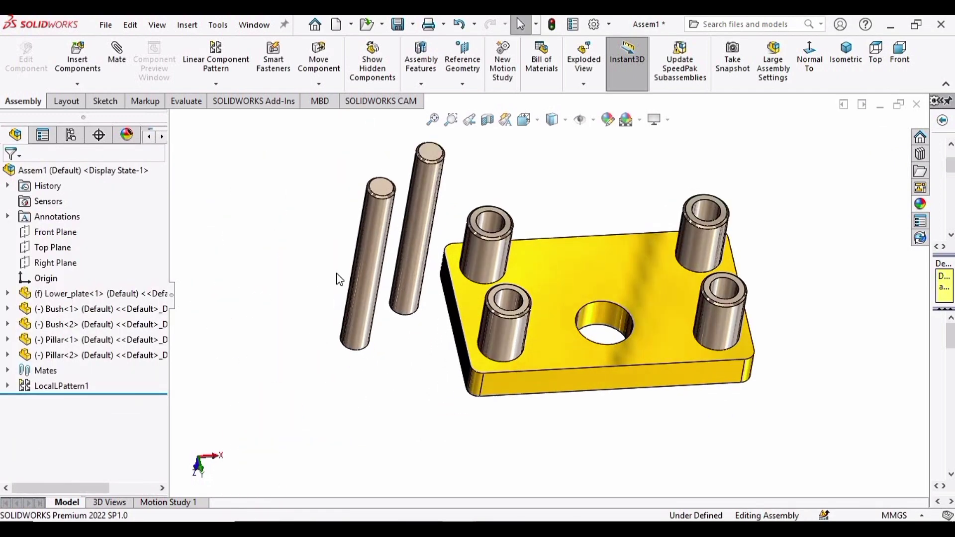
- Add a concentric mate between the first pillar's cylindrical face and the bore of the first bush
middle_click_drag(354, 325, 383, 325)
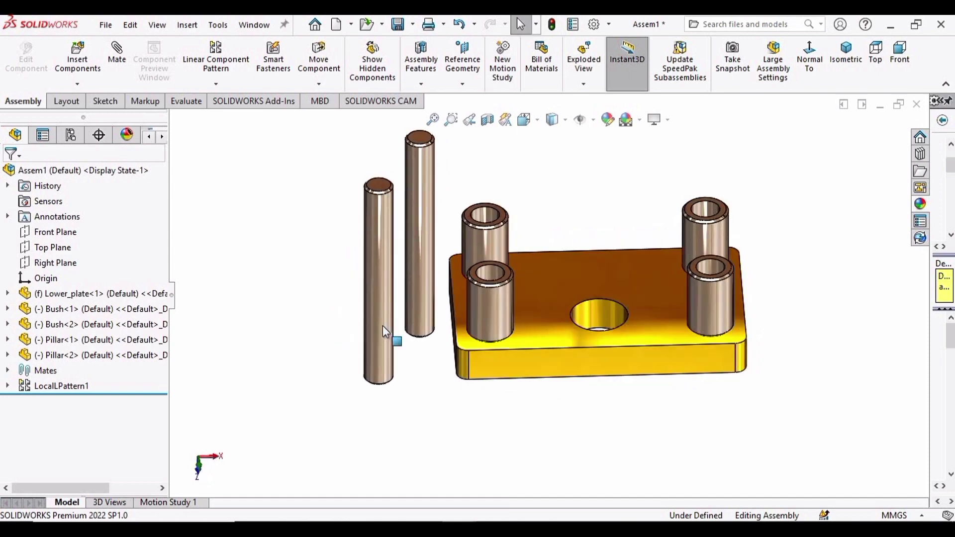
left_click(383, 325)
left_click(291, 243)
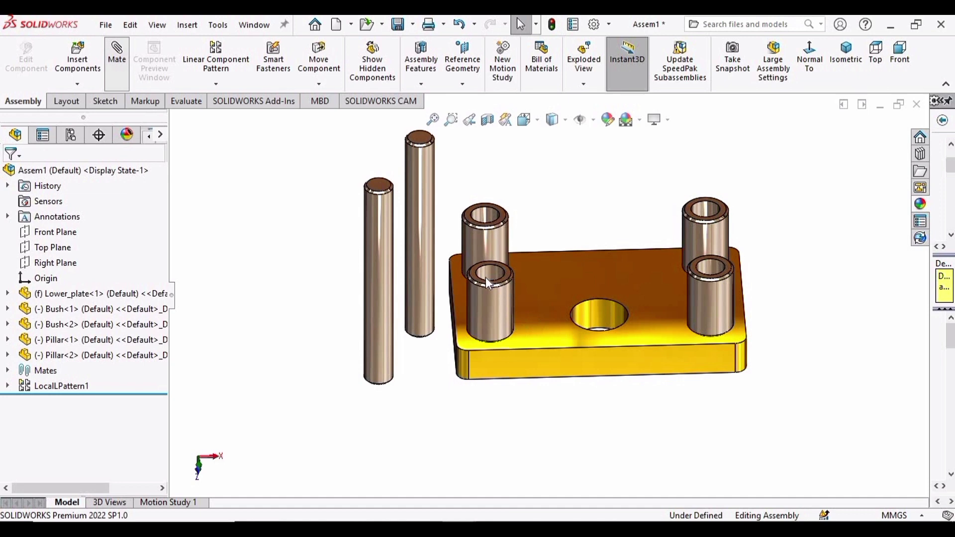
scroll(495, 281, "down", 2)
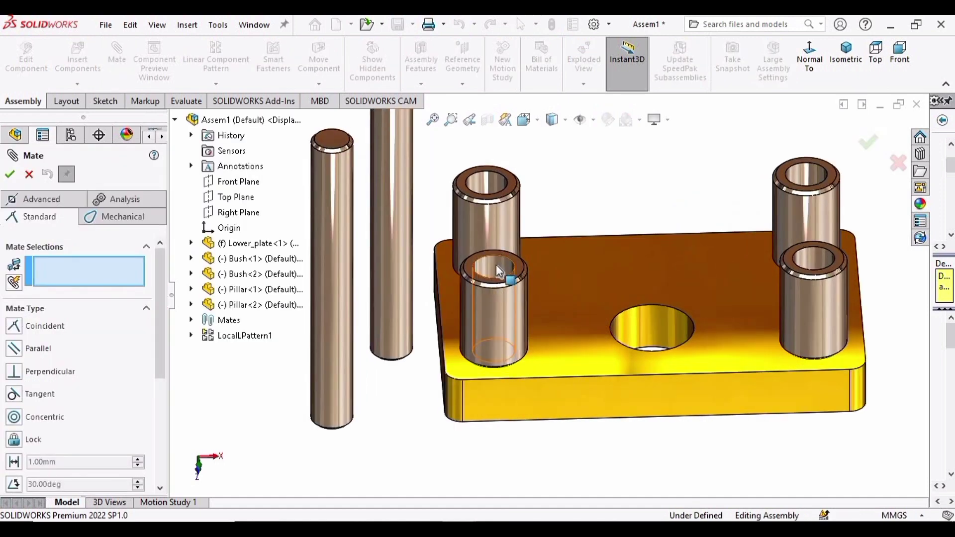
left_click(496, 265)
left_click(347, 392)
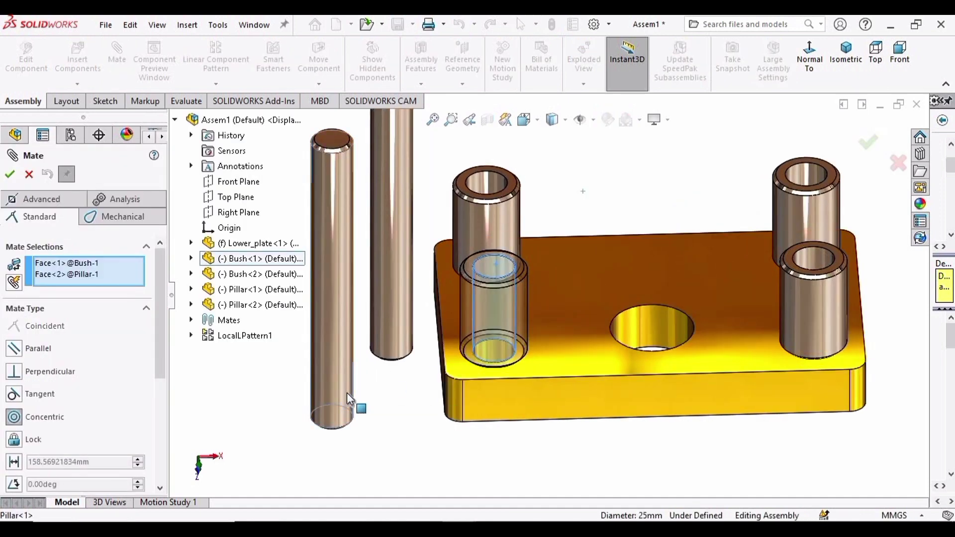
key("Return")
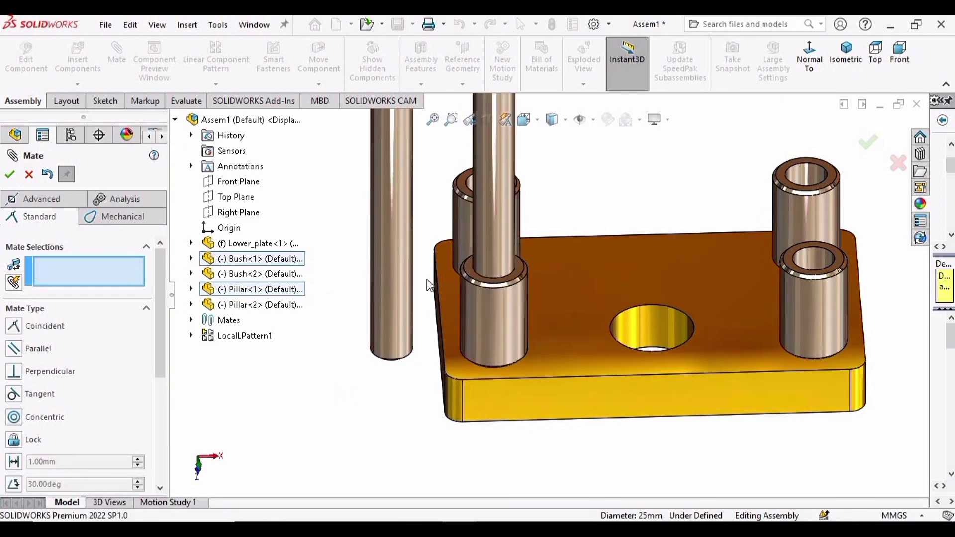
- Mate the second pillar's cylindrical face concentric with the bore face of the second bush
middle_click_drag(445, 278, 468, 276)
left_click(398, 246)
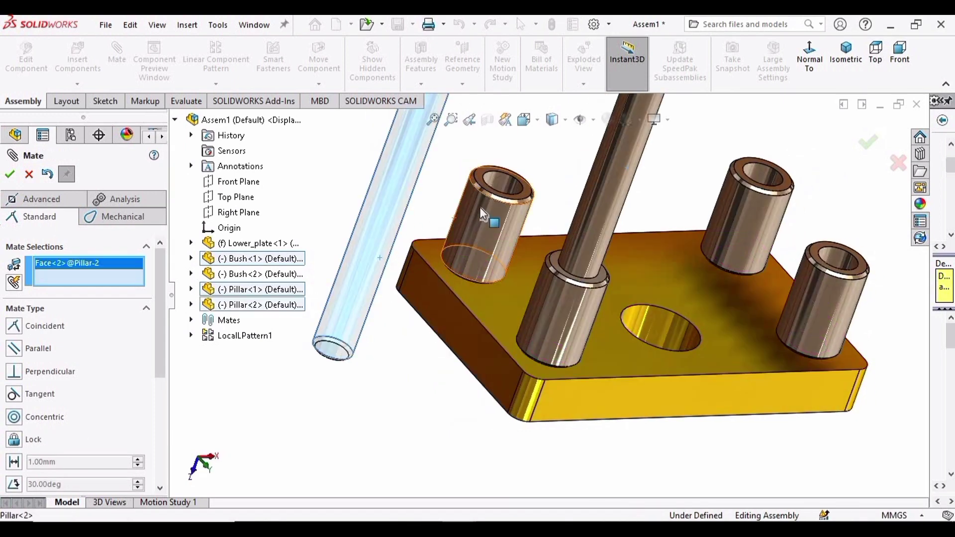
left_click(506, 187)
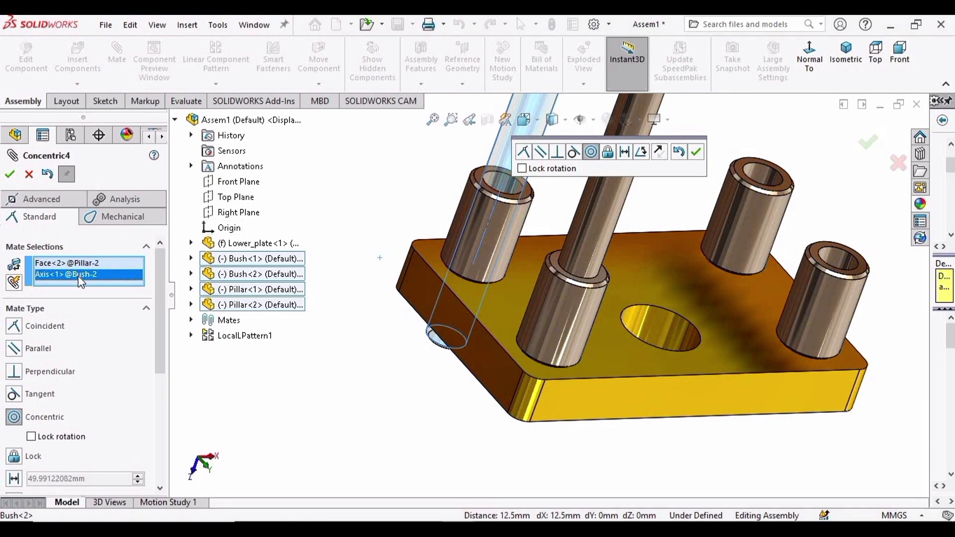
key("Delete")
scroll(508, 199, "down", 3)
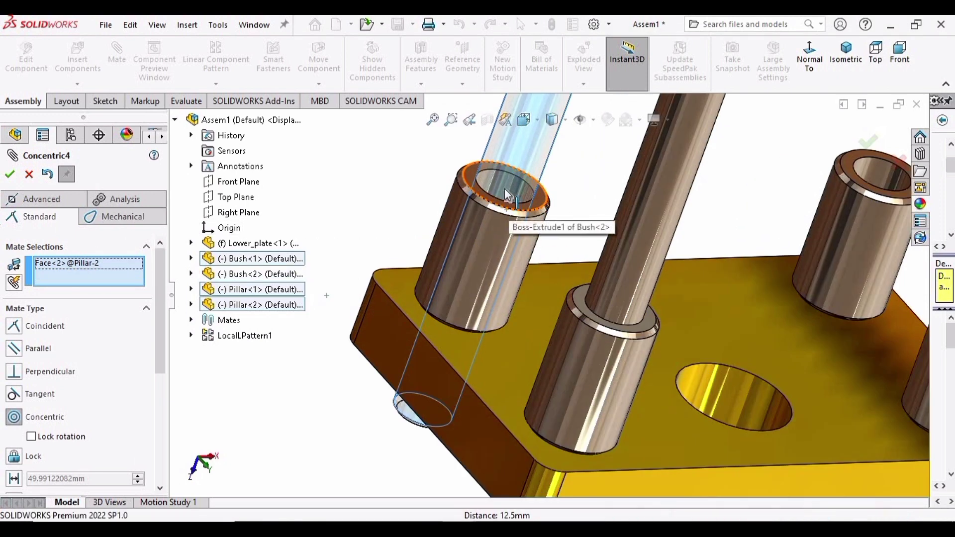
left_click(504, 188)
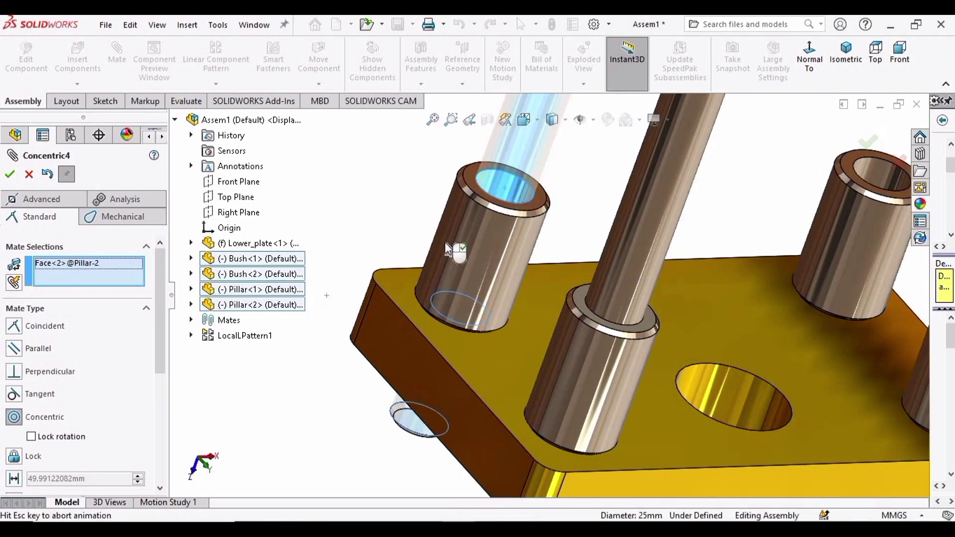
left_click(15, 179)
- Add a coincident mate between the second pillar's lower end face and the underside of the lower plate
scroll(580, 342, "up", 1)
middle_click_drag(582, 414, 510, 406)
scroll(511, 404, "up", 4)
middle_click_drag(515, 320, 516, 304)
scroll(516, 306, "down", 3)
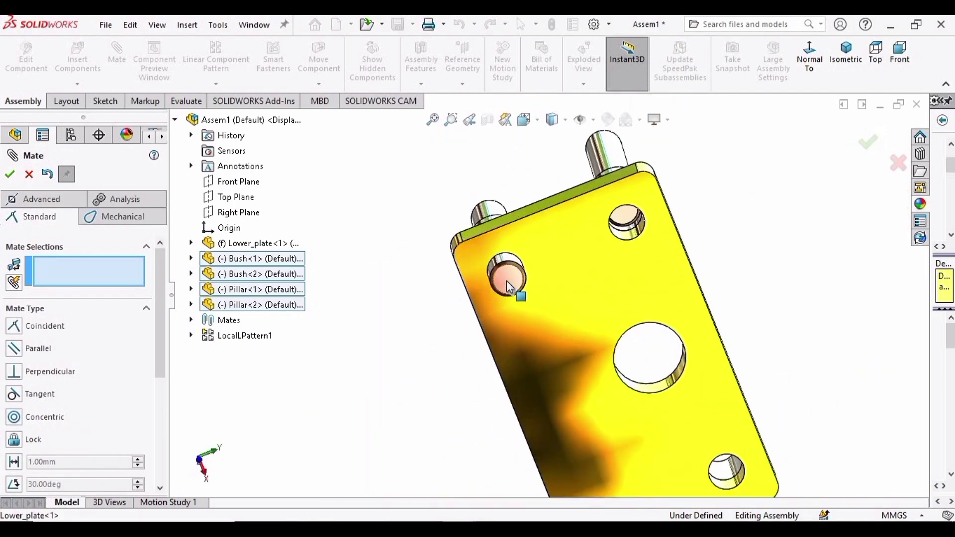
left_click(508, 287)
left_click(627, 220)
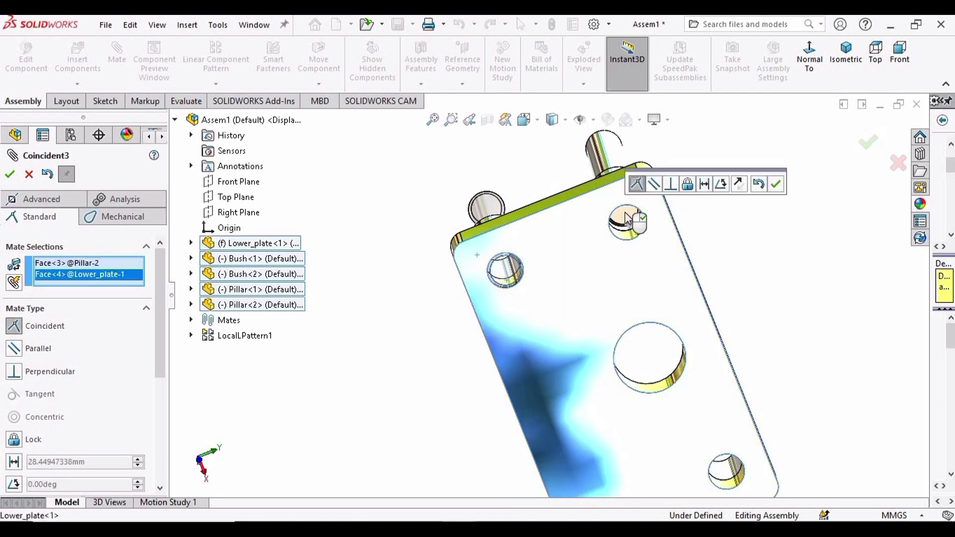
- Make the first pillar's lower end face coincident with the lower plate's underside and finish mating
scroll(640, 221, "down", 3)
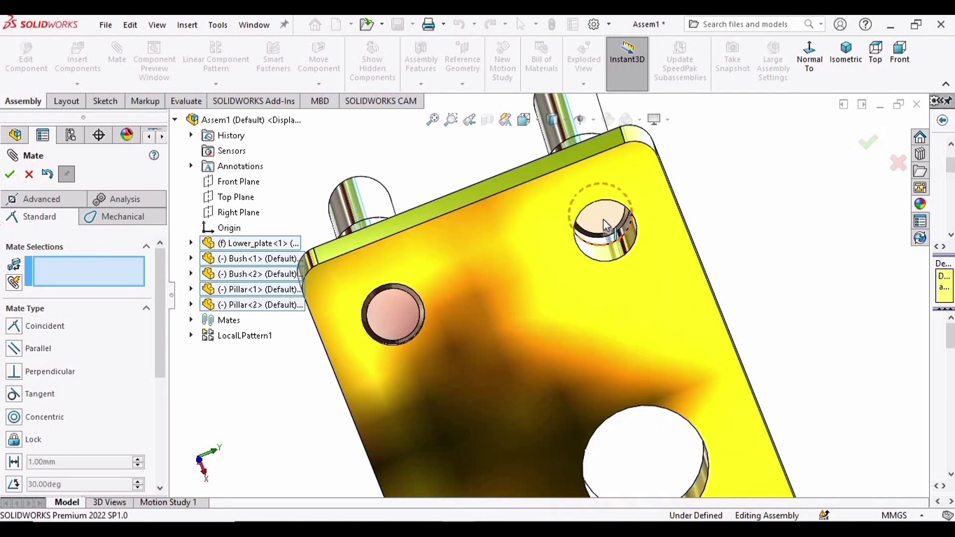
left_click(604, 221)
left_click(658, 260)
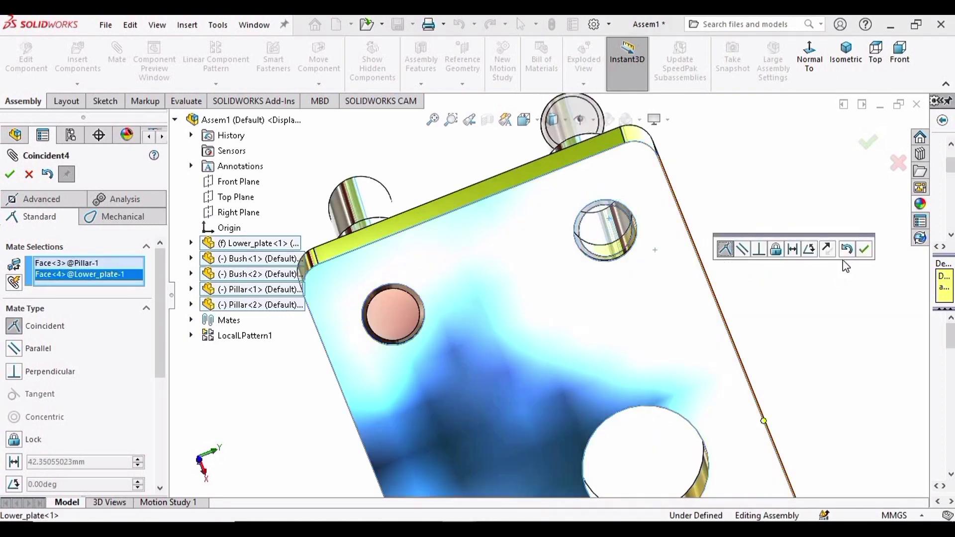
scroll(586, 283, "up", 4)
middle_click_drag(587, 283, 646, 320)
scroll(646, 320, "up", 2)
middle_click_drag(714, 283, 644, 362)
middle_click_drag(687, 337, 452, 337)
key("Escape")
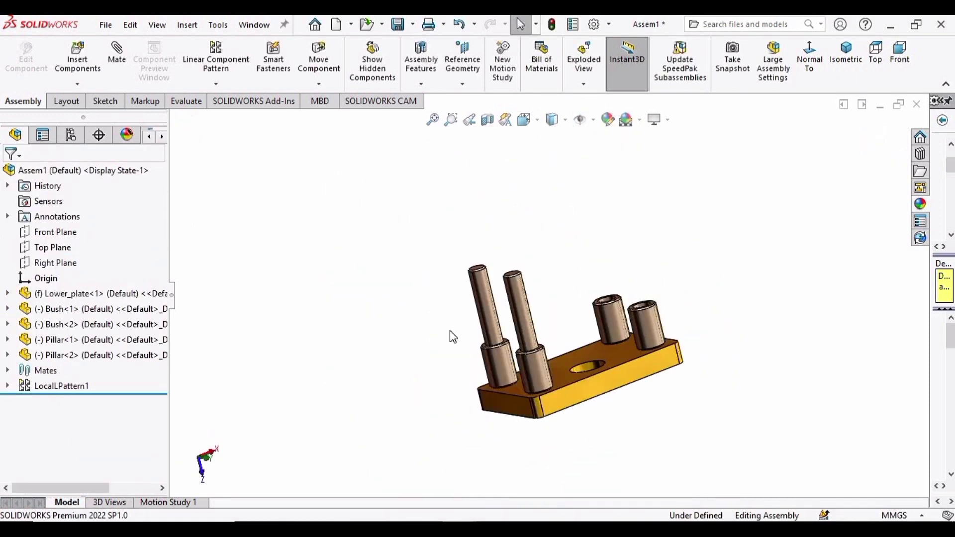
- Set up a linear component pattern of both pillars along the lower plate's long edge with 190 mm spacing and 2 instances
left_click(219, 76)
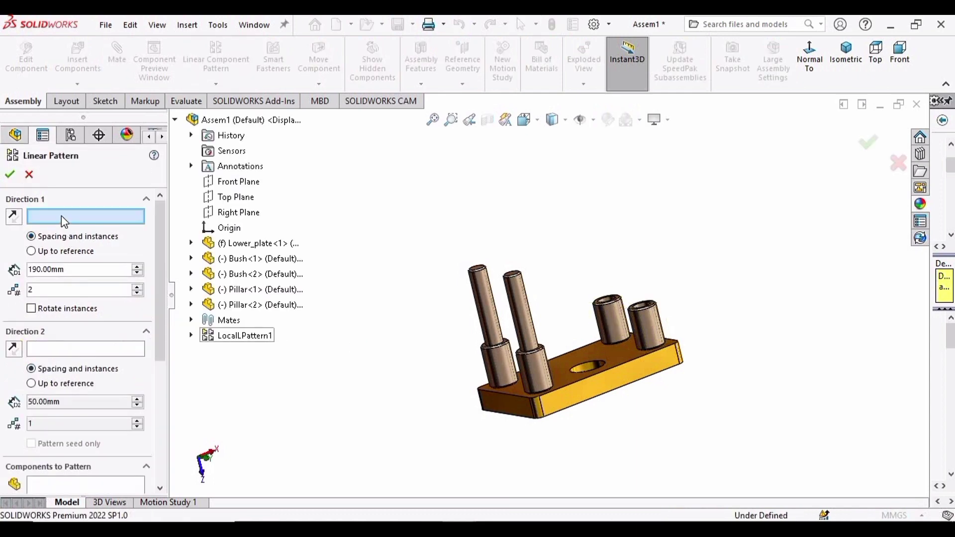
scroll(611, 348, "down", 2)
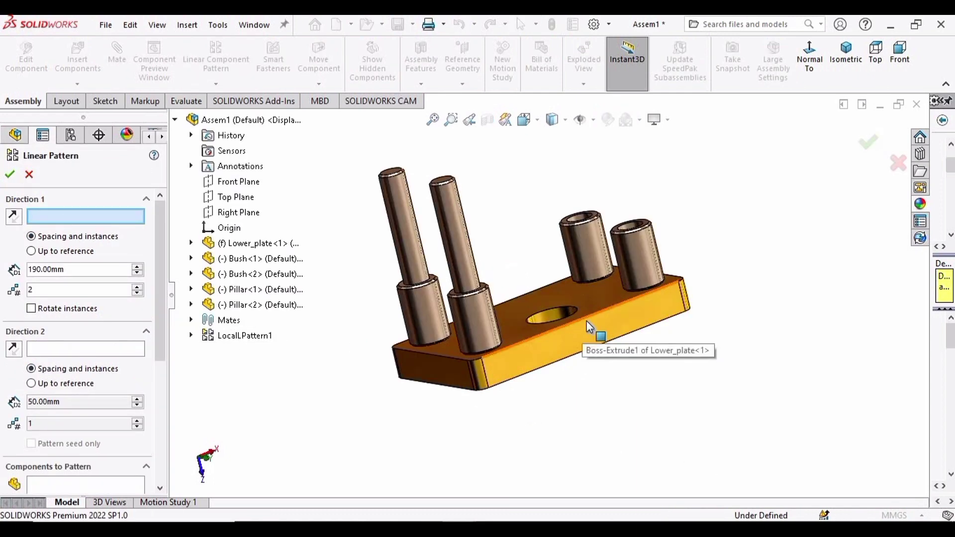
left_click(600, 320)
left_click(108, 348)
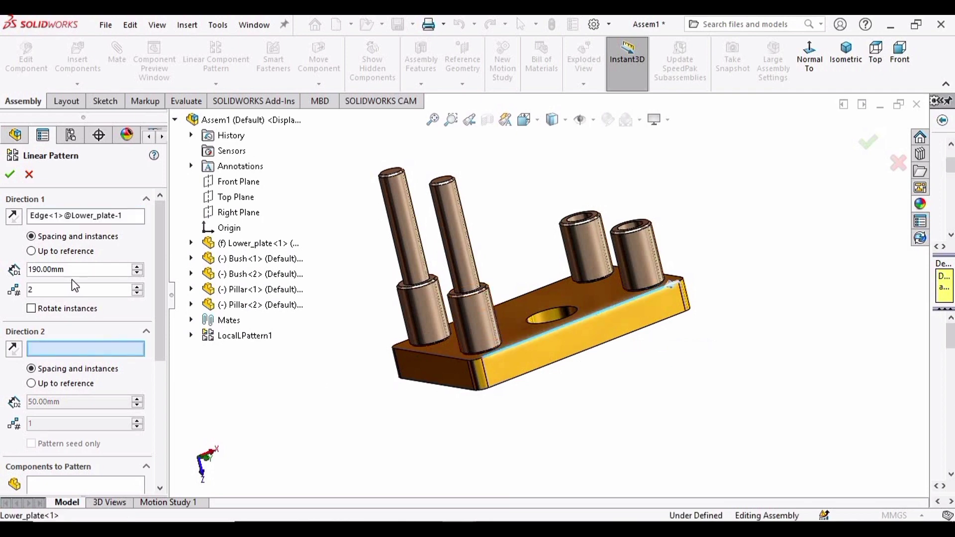
scroll(167, 325, "down", 3)
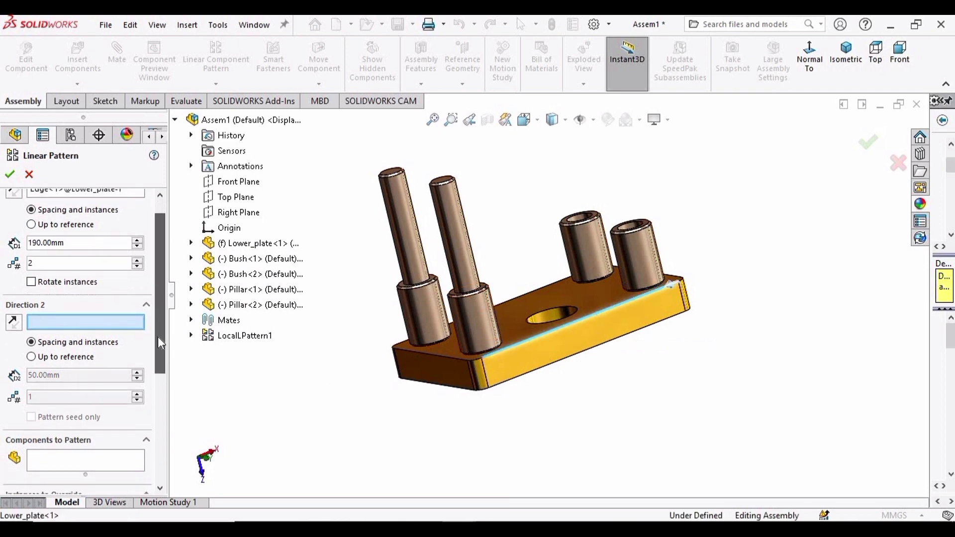
left_click(85, 440)
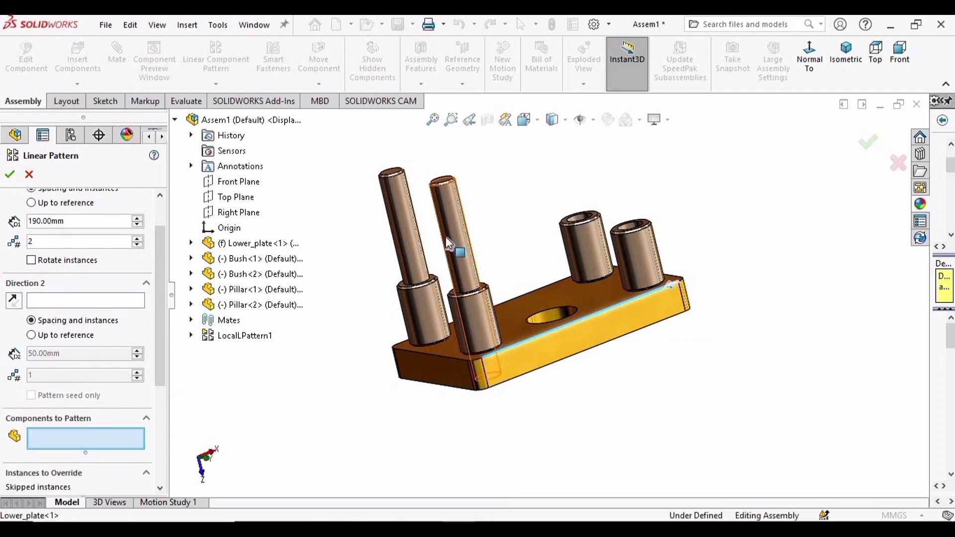
left_click(450, 244)
left_click(421, 251)
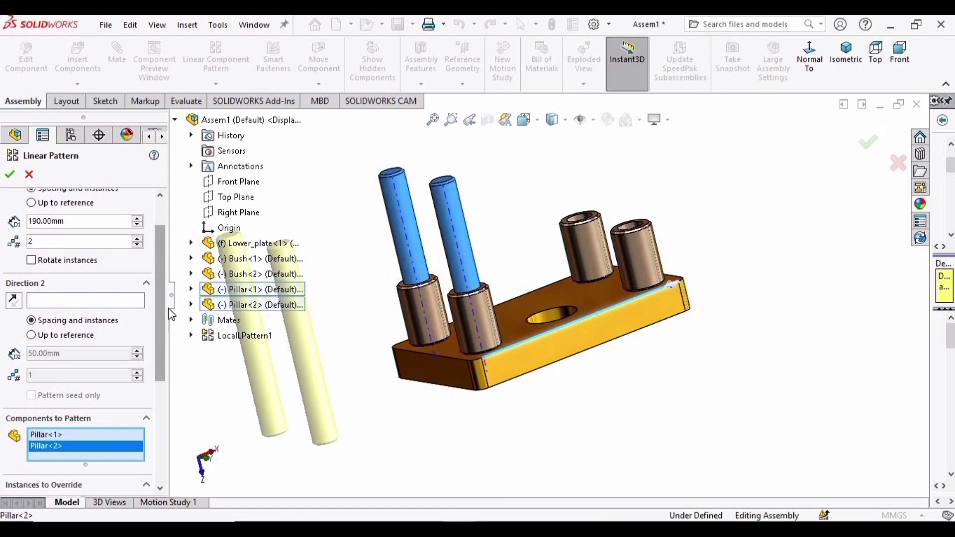
- Reverse the pillar pattern's direction so it runs toward the two empty bushes, and create the pattern
scroll(160, 319, "up", 3)
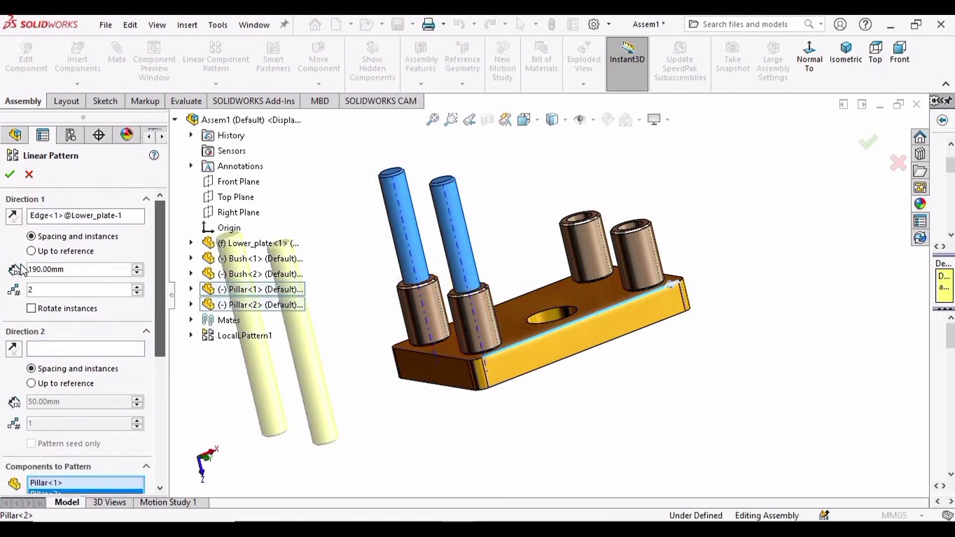
left_click(14, 219)
right_click(505, 254)
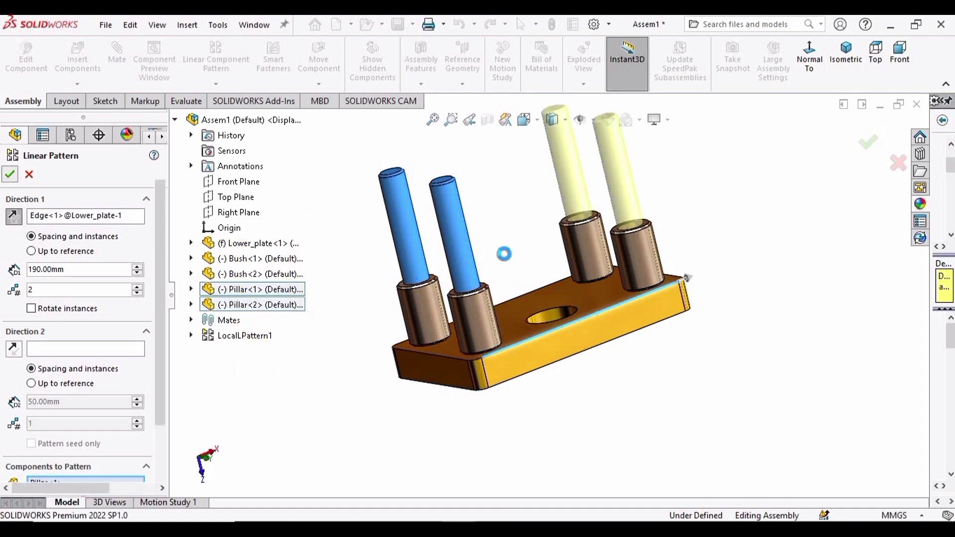
scroll(551, 267, "up", 3)
middle_click_drag(586, 341, 538, 281)
scroll(541, 289, "up", 2)
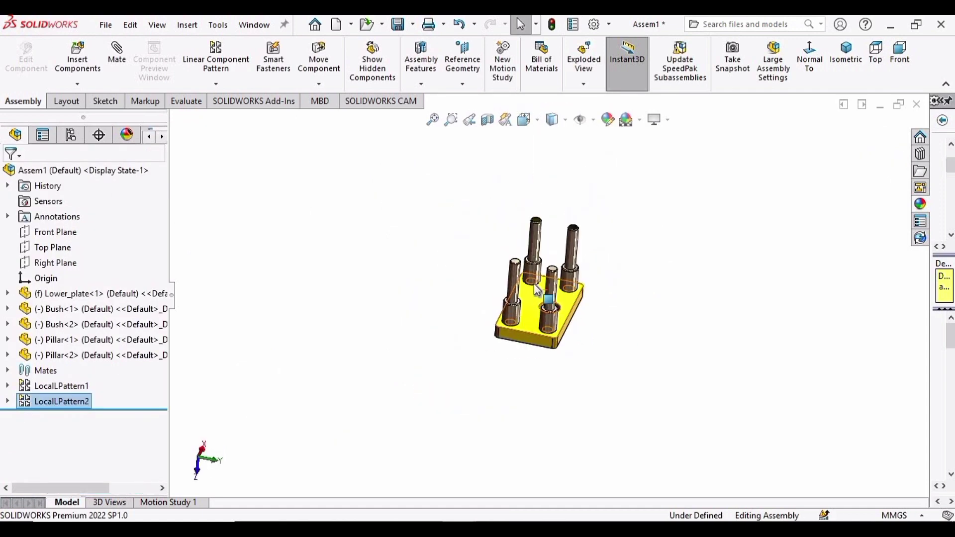
middle_click_drag(476, 264, 461, 313)
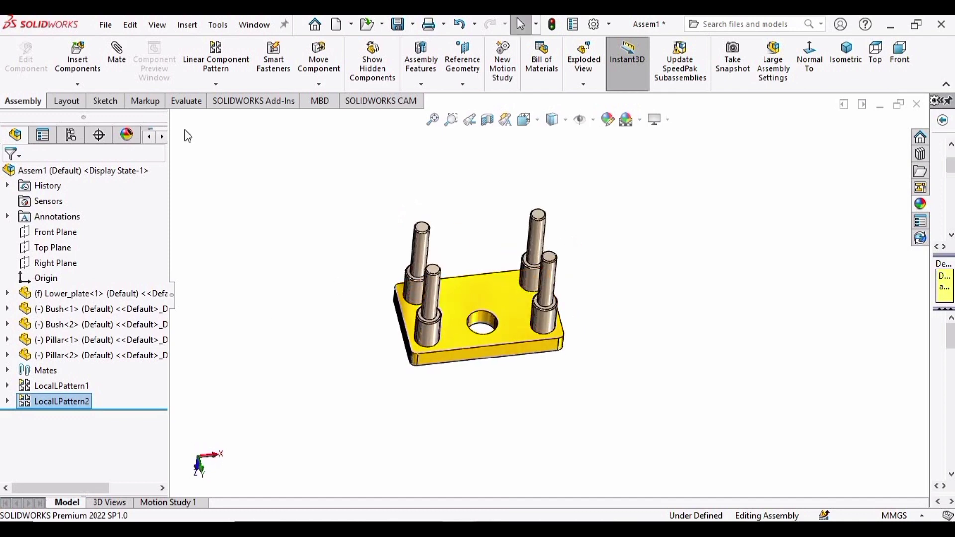
- Insert the Upper_Plate part into the assembly and place it above the four pillars
left_click(81, 67)
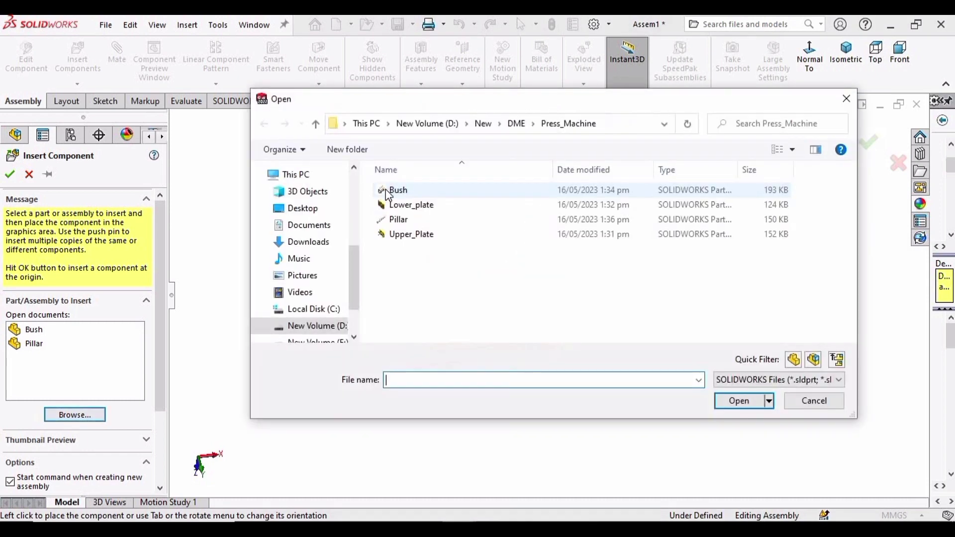
left_click(411, 234)
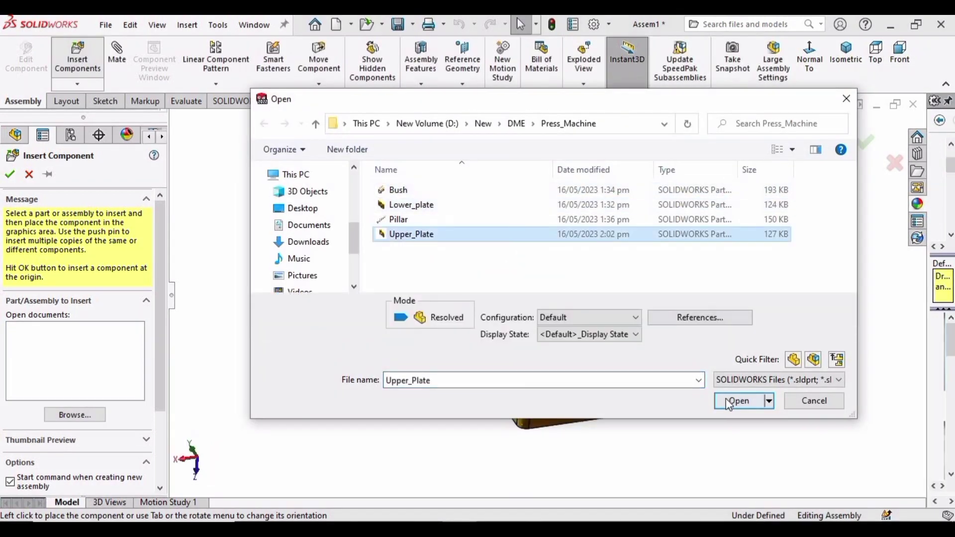
left_click(735, 401)
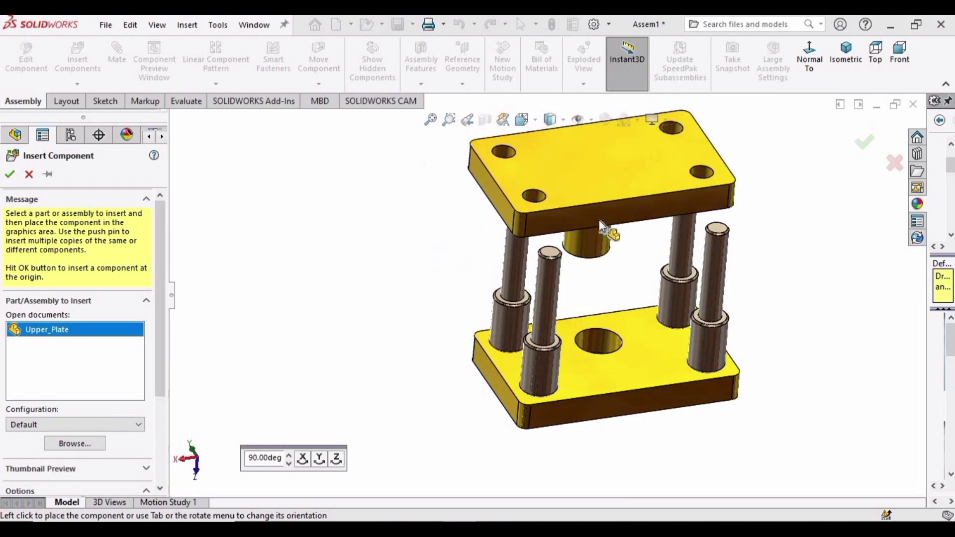
left_click(599, 220)
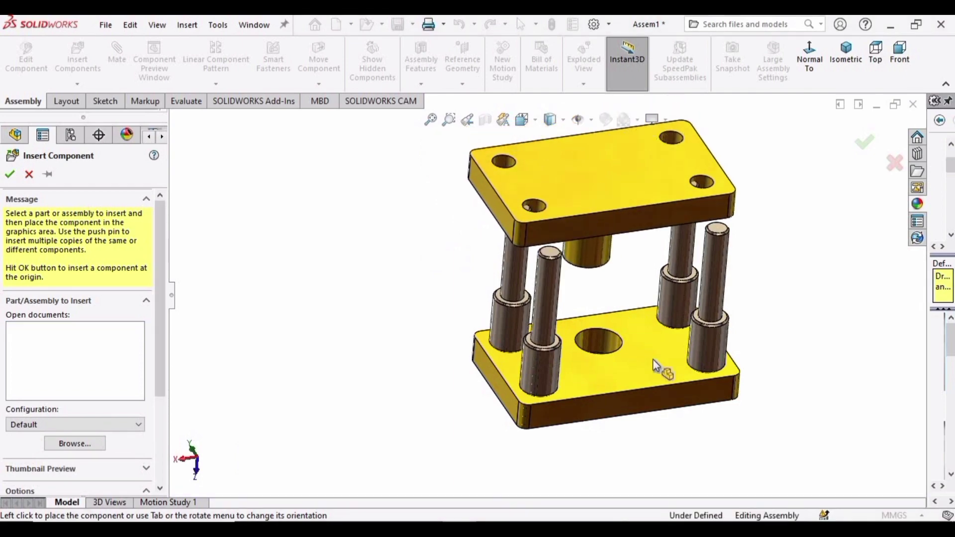
- Add a concentric mate between the lower plate's central hole and the upper plate's central cylindrical boss
middle_click_drag(626, 362, 624, 319)
scroll(624, 319, "down", 4)
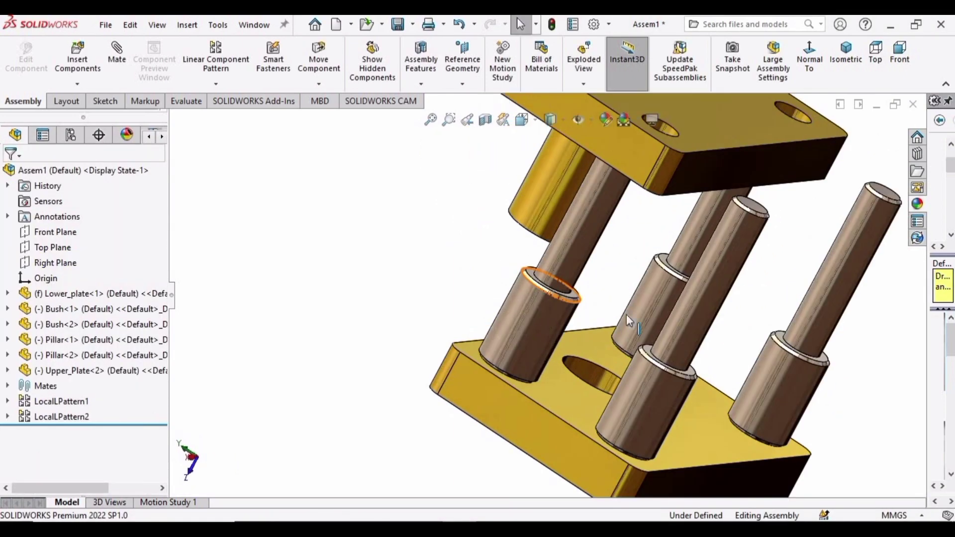
scroll(615, 342, "up", 4)
scroll(611, 341, "down", 3)
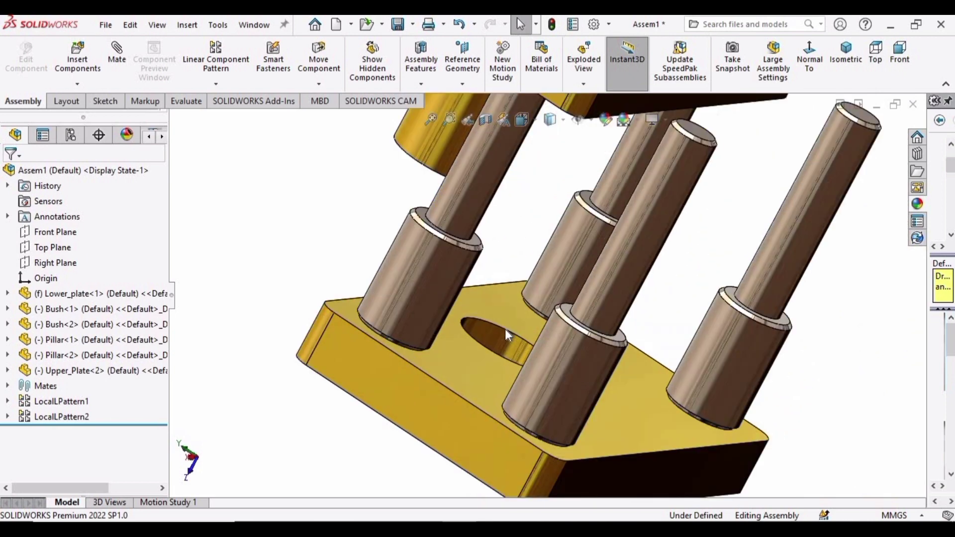
left_click(468, 334)
scroll(497, 288, "up", 3)
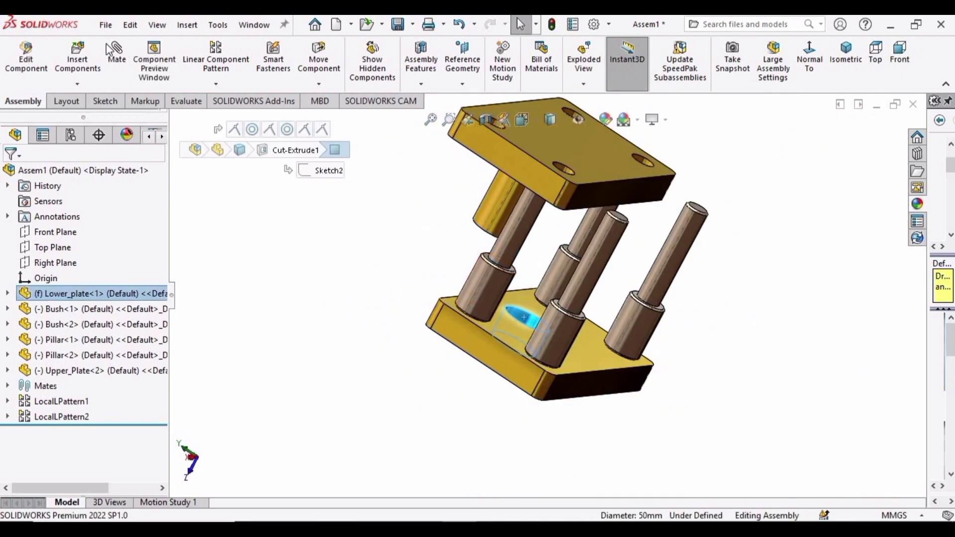
left_click(489, 198)
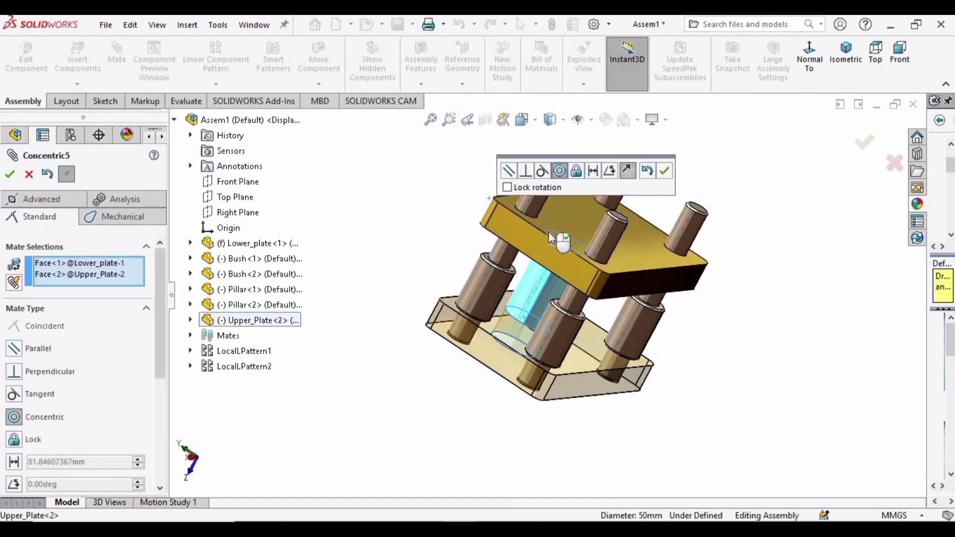
left_click(665, 171)
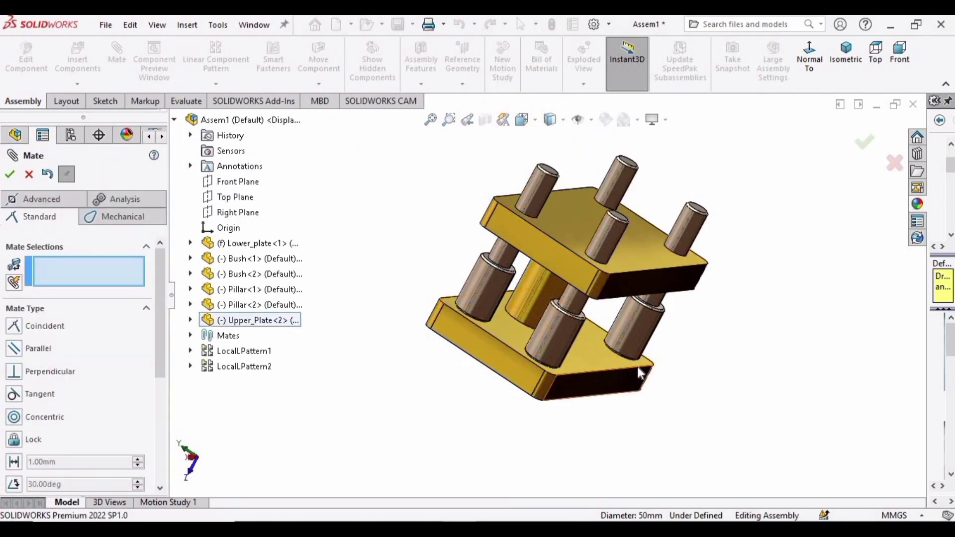
middle_click_drag(638, 367, 390, 217)
key("Escape")
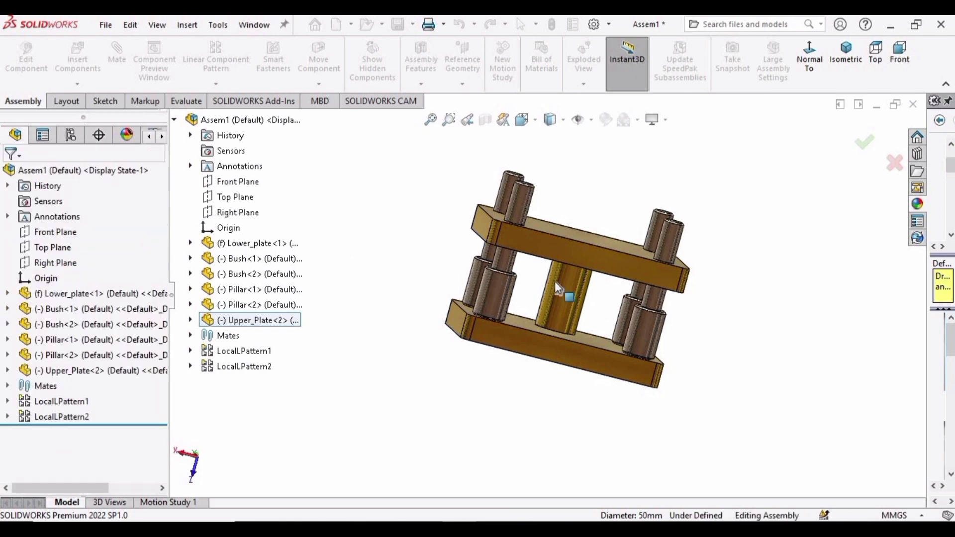
- Make the short side face of the upper plate coincident with the matching side face of the lower plate and finish mating
middle_click_drag(586, 278, 548, 297)
scroll(582, 340, "down", 5)
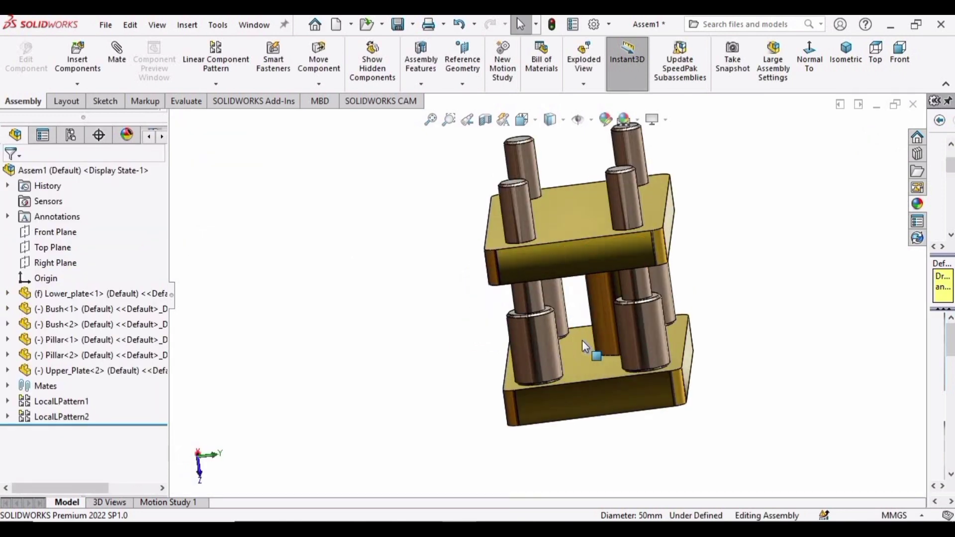
left_click_drag(550, 206, 569, 213)
left_click(355, 239)
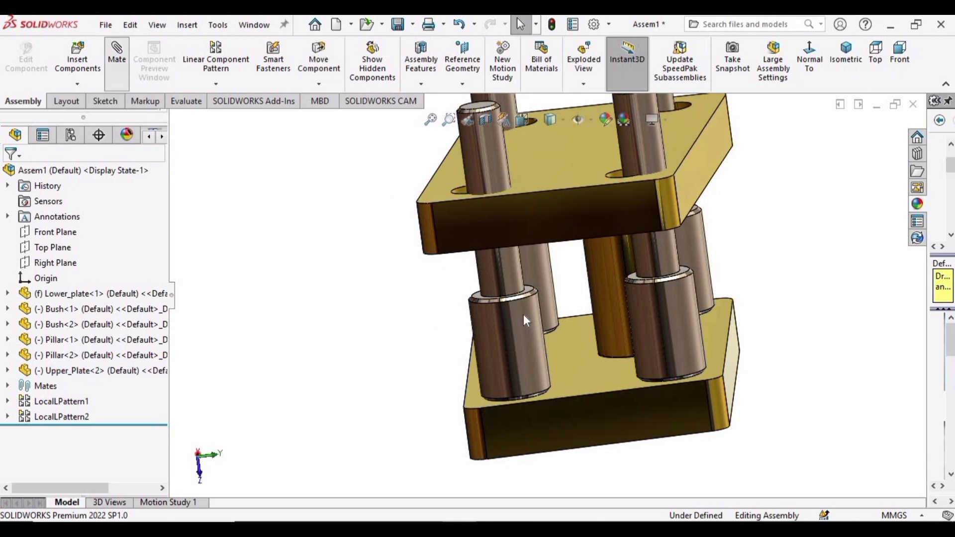
key("Return")
left_click(591, 214)
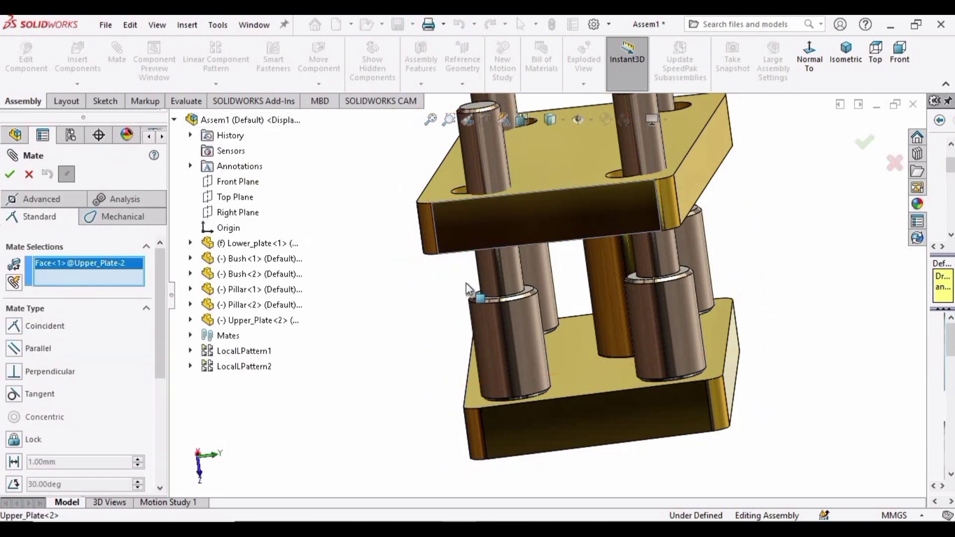
left_click(174, 118)
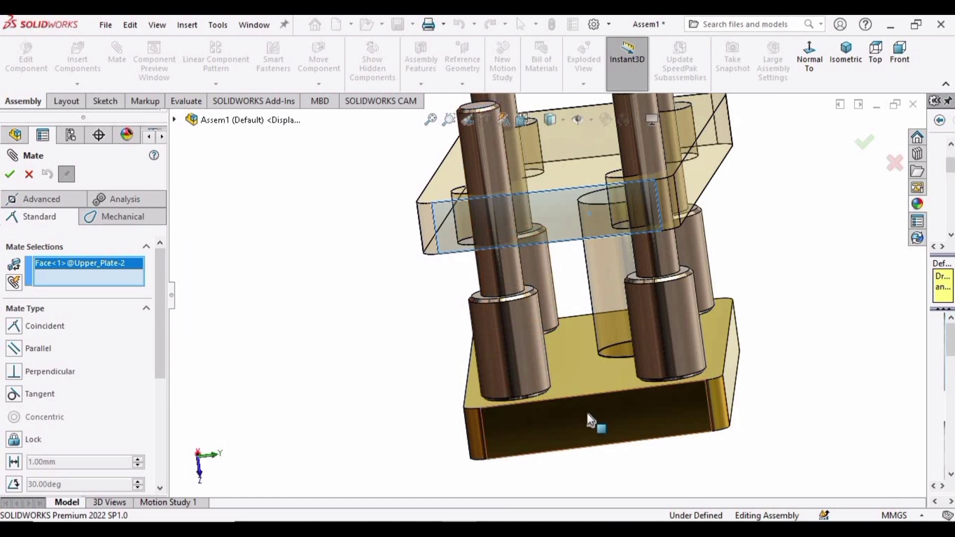
left_click(573, 385)
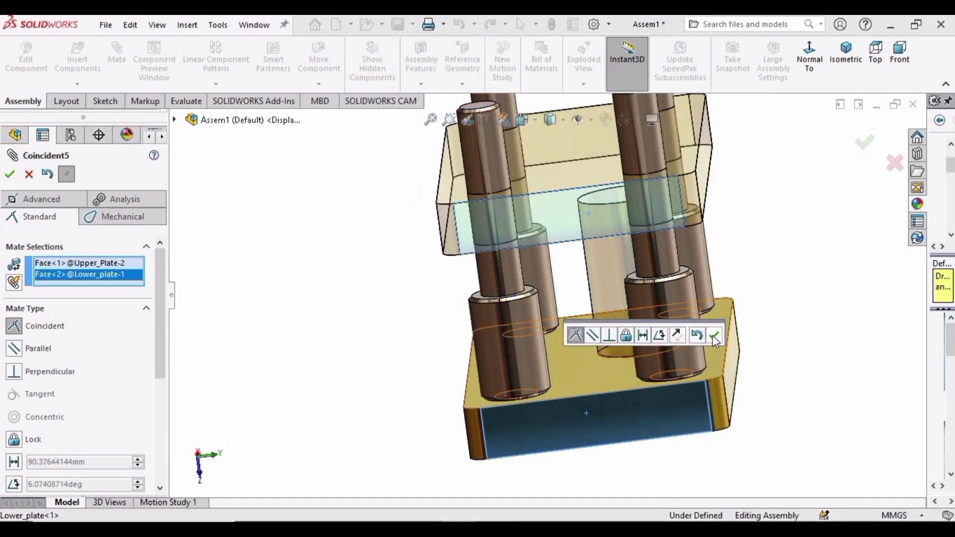
key("Return")
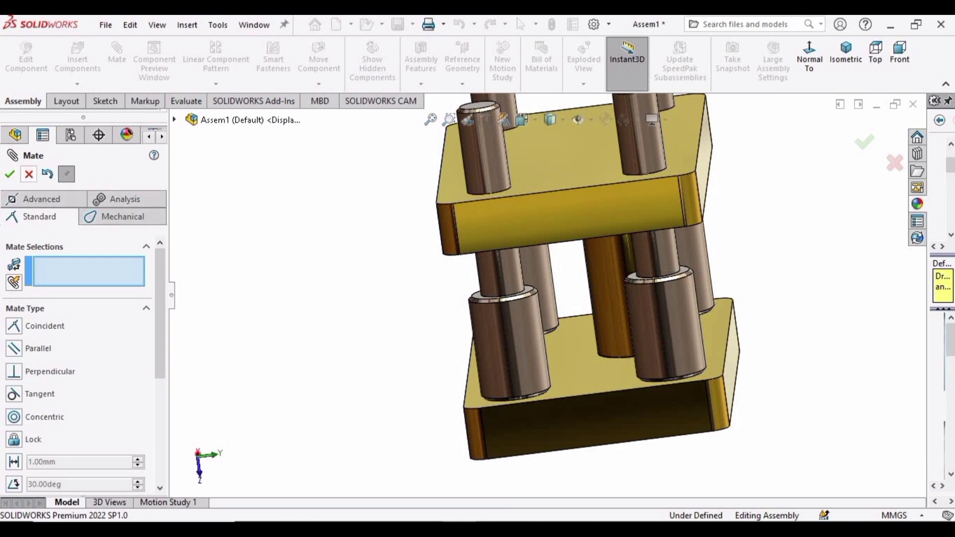
key("Escape")
- Slide the upper plate along the pillars to test its movement and view the assembly from the long side
left_click(548, 225)
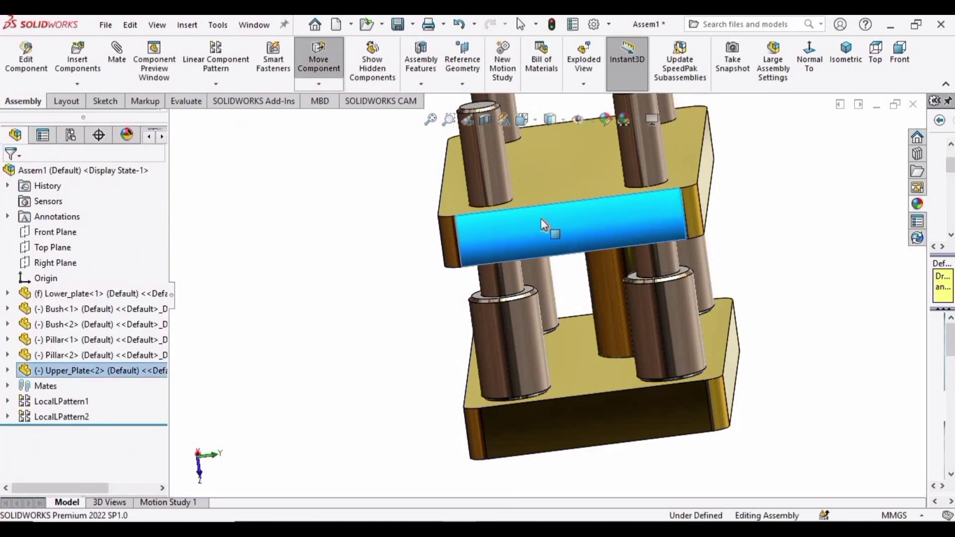
middle_click_drag(549, 246, 519, 256)
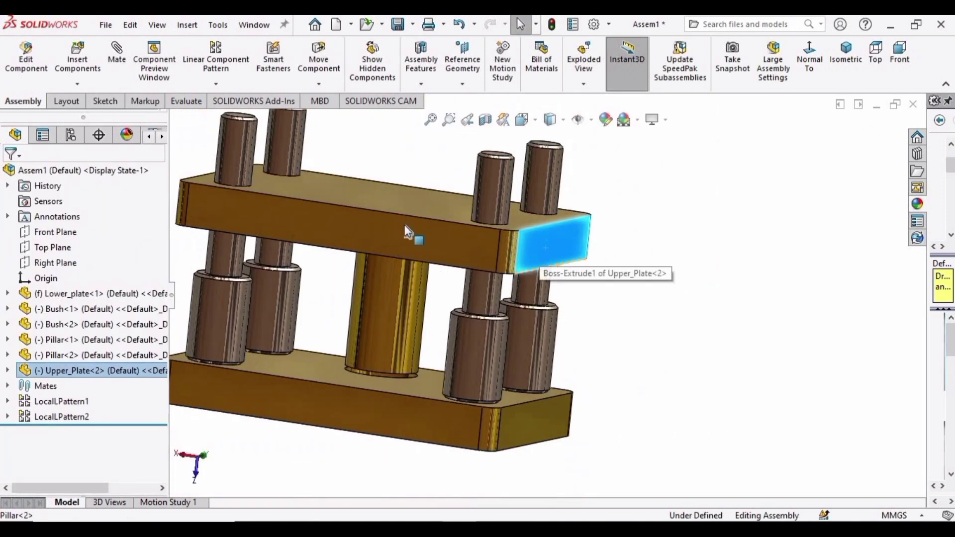